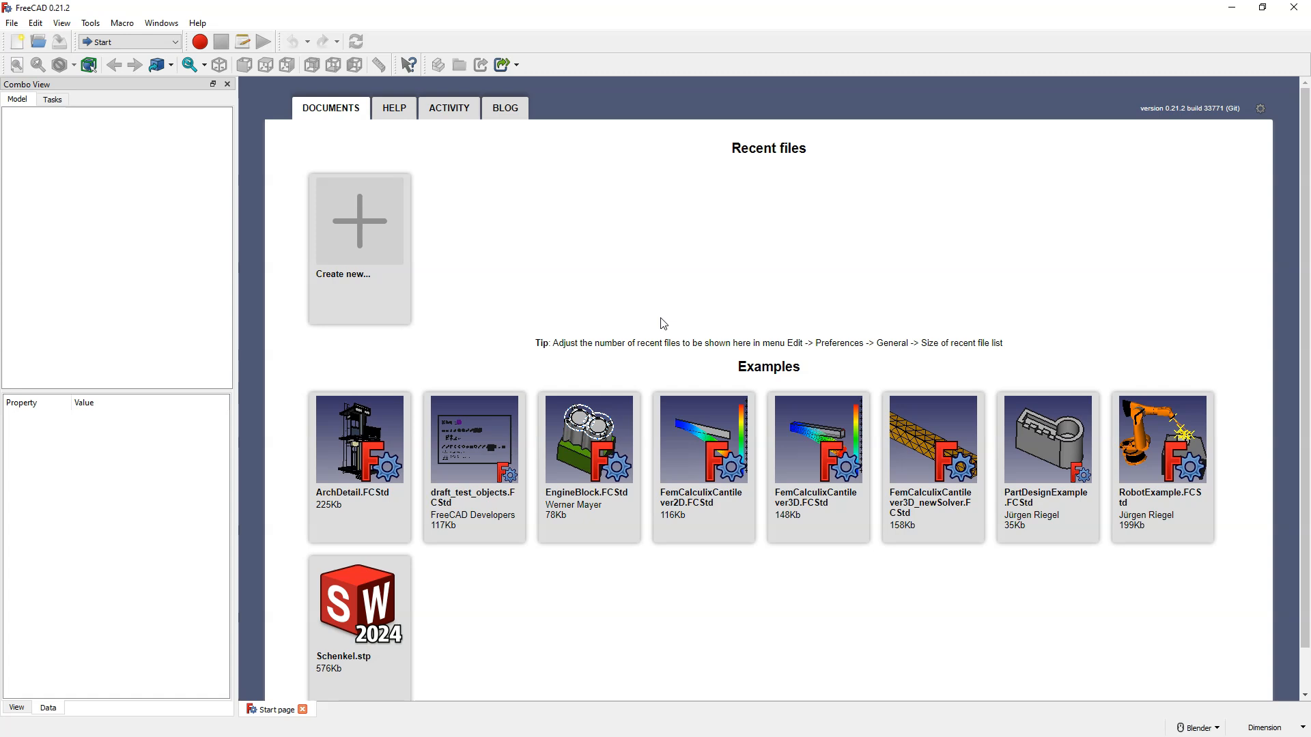
Open the Addon Manager to look over the available workbenches, and close it without installing anything
left_click(760, 315)
left_click(91, 22)
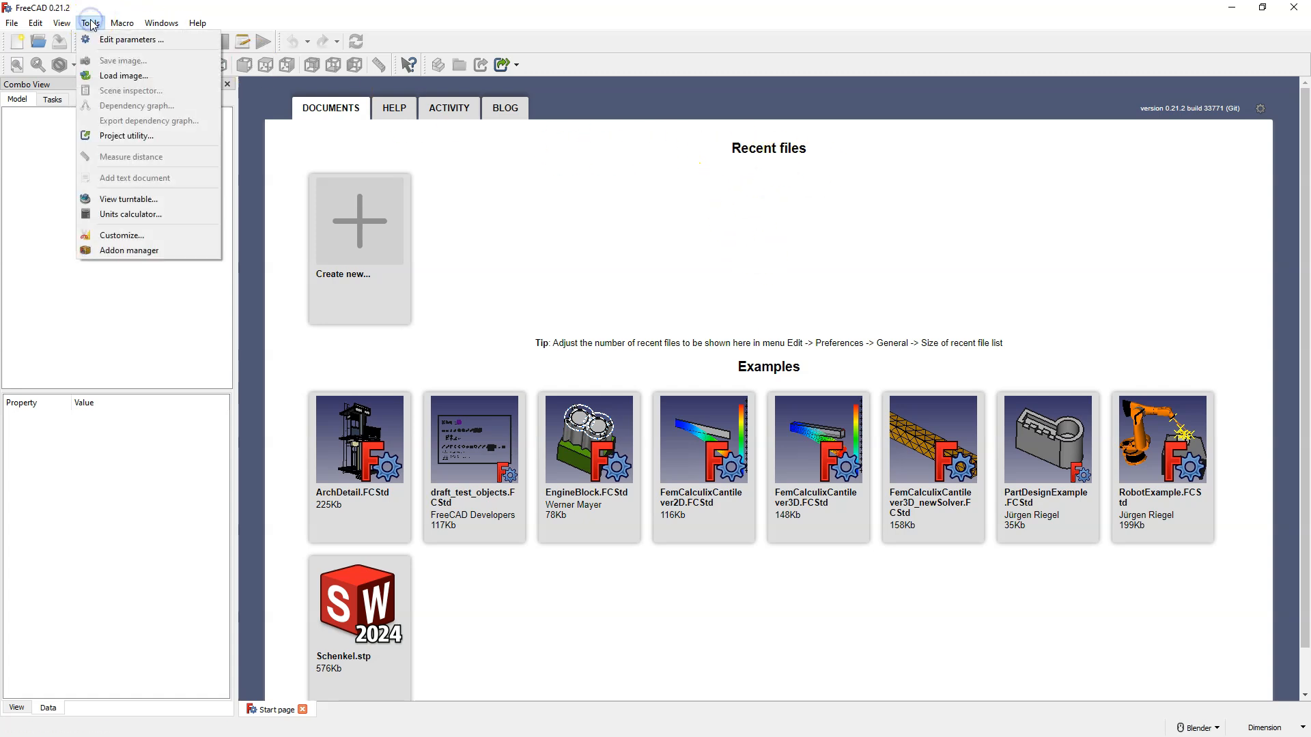
left_click(137, 239)
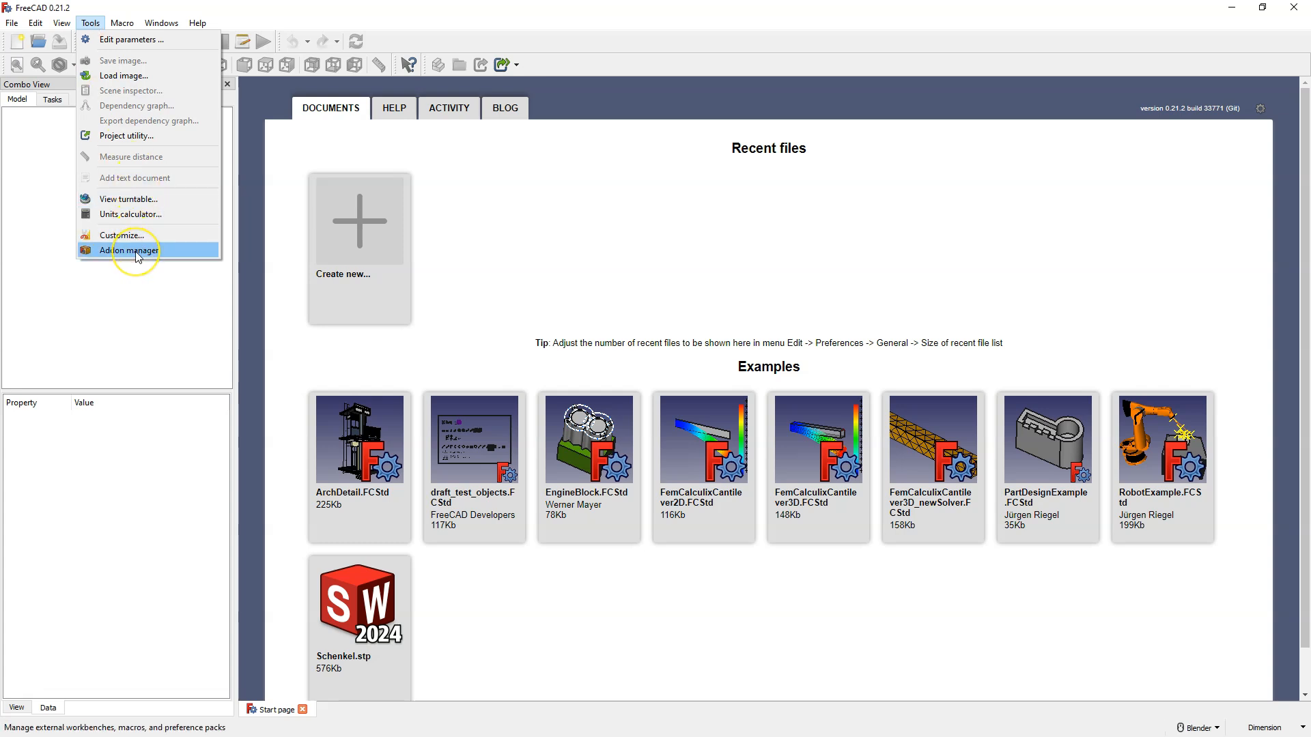
left_click(146, 252)
left_click(146, 250)
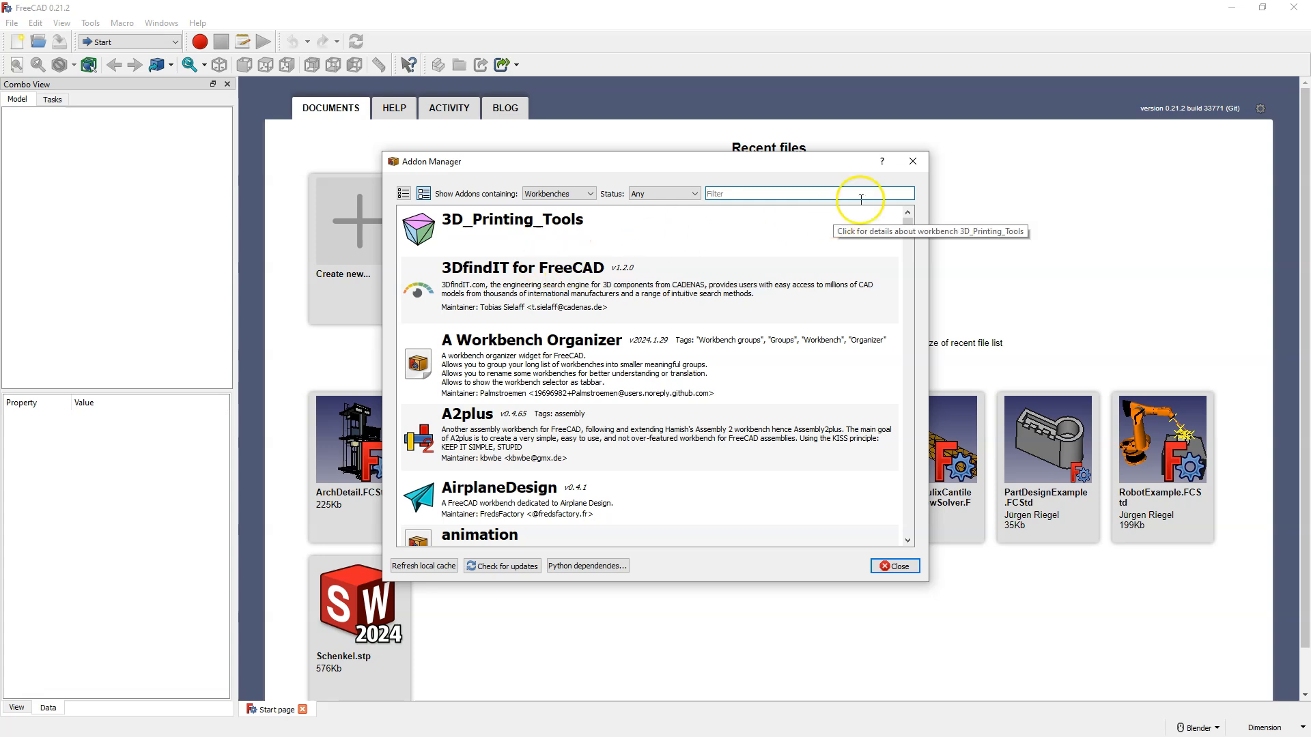
left_click(916, 161)
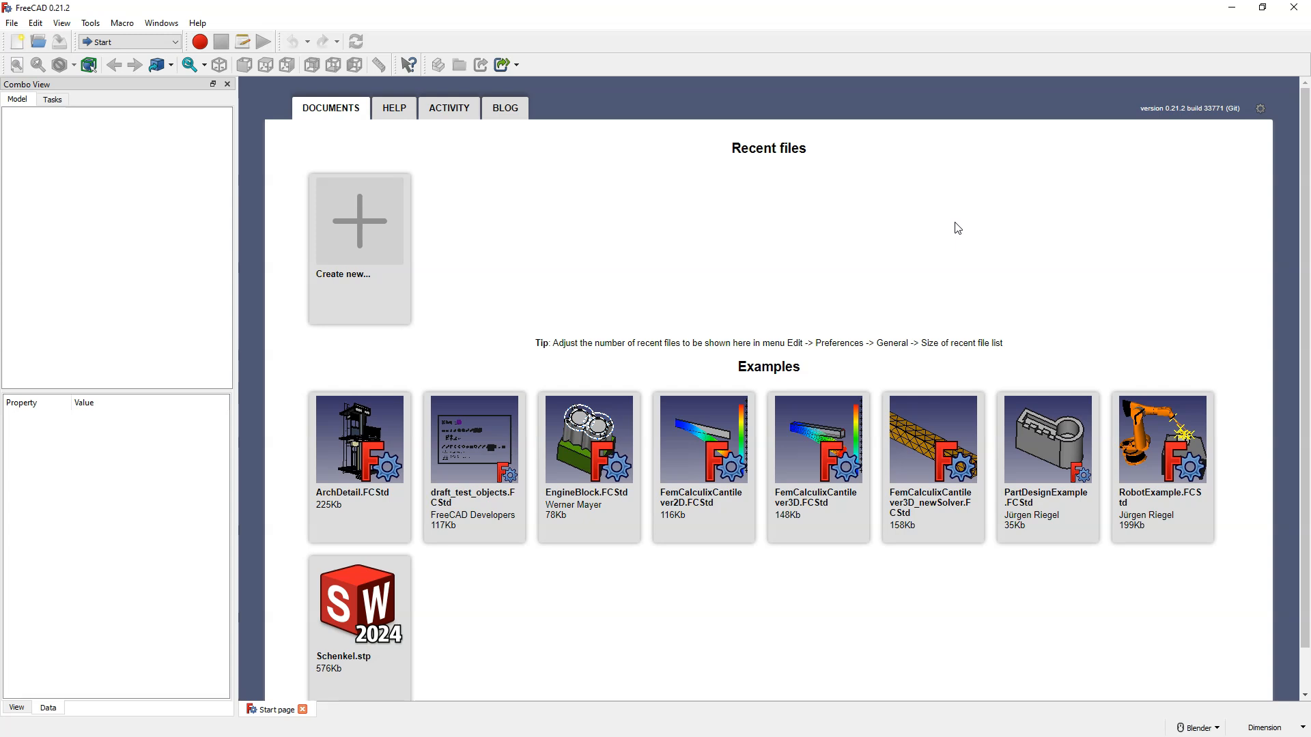
Switch to the Part Design workbench, create a new empty document and show its model tree
left_click(151, 46)
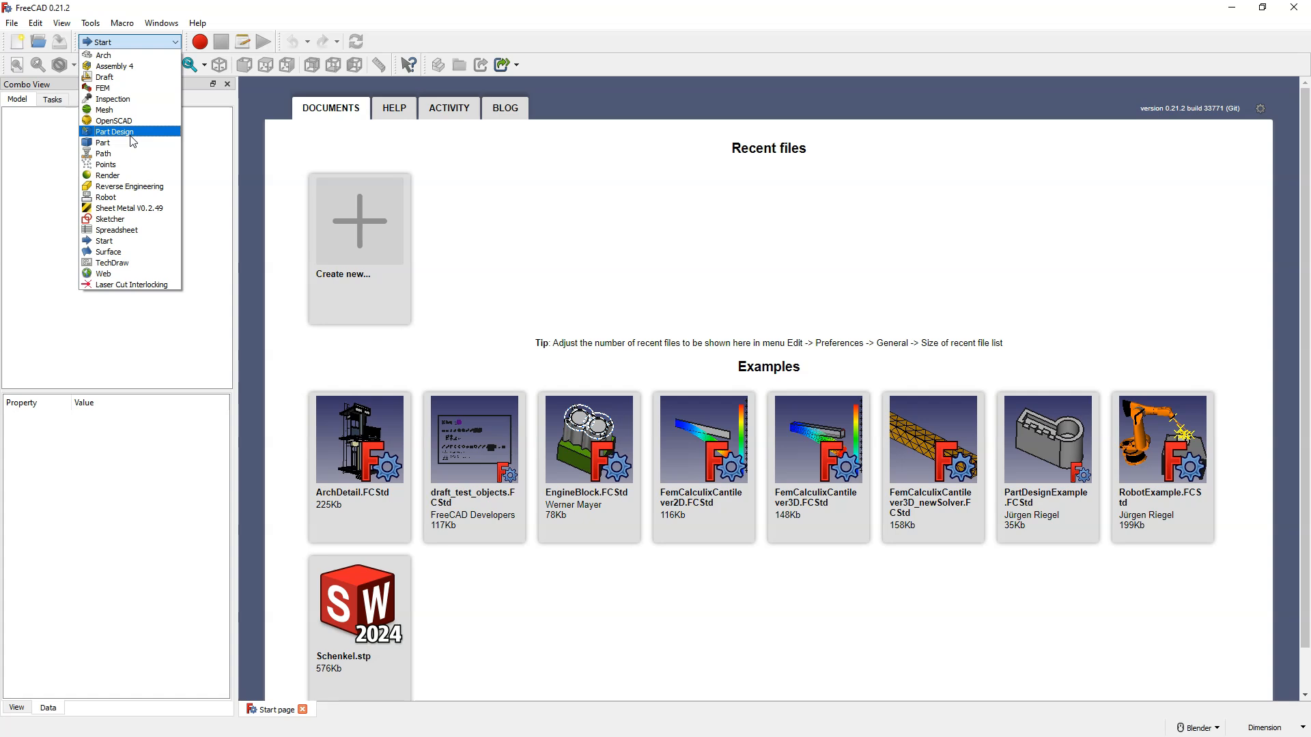
left_click(129, 132)
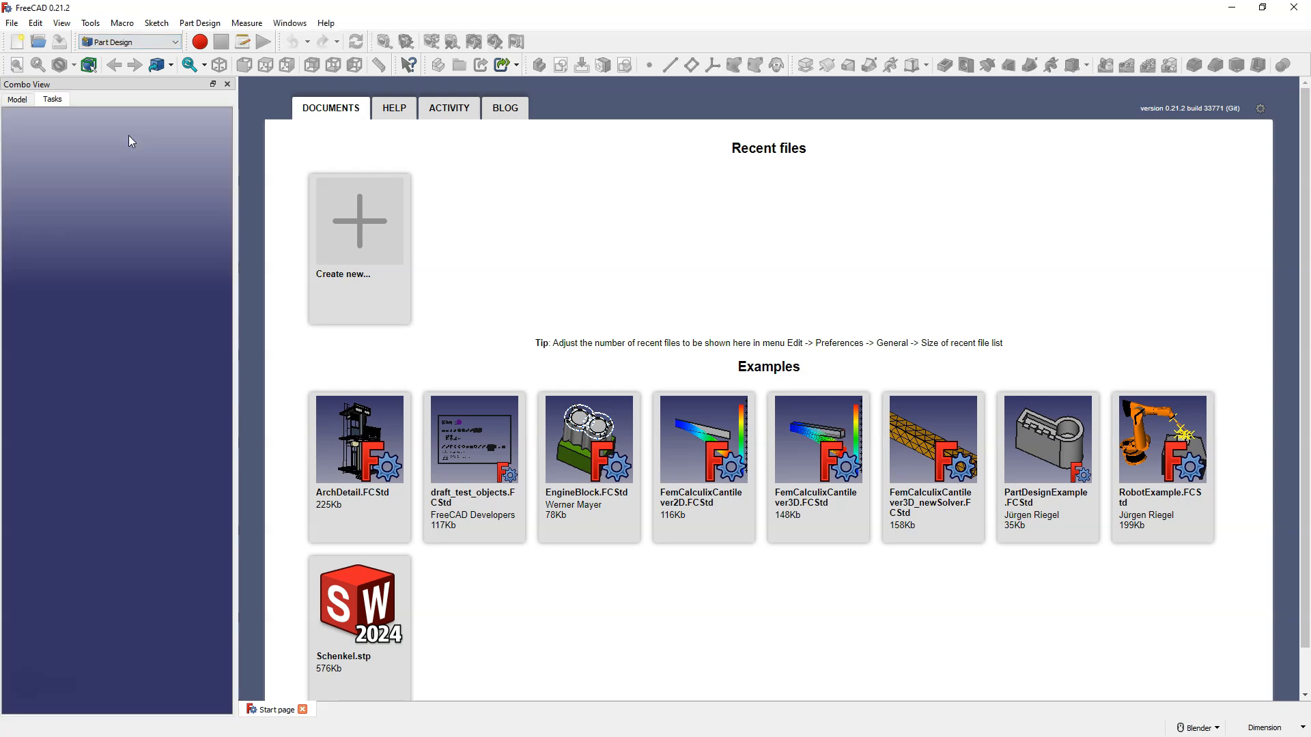
left_click(754, 265)
left_click(13, 26)
left_click(102, 12)
left_click(553, 279)
left_click(364, 241)
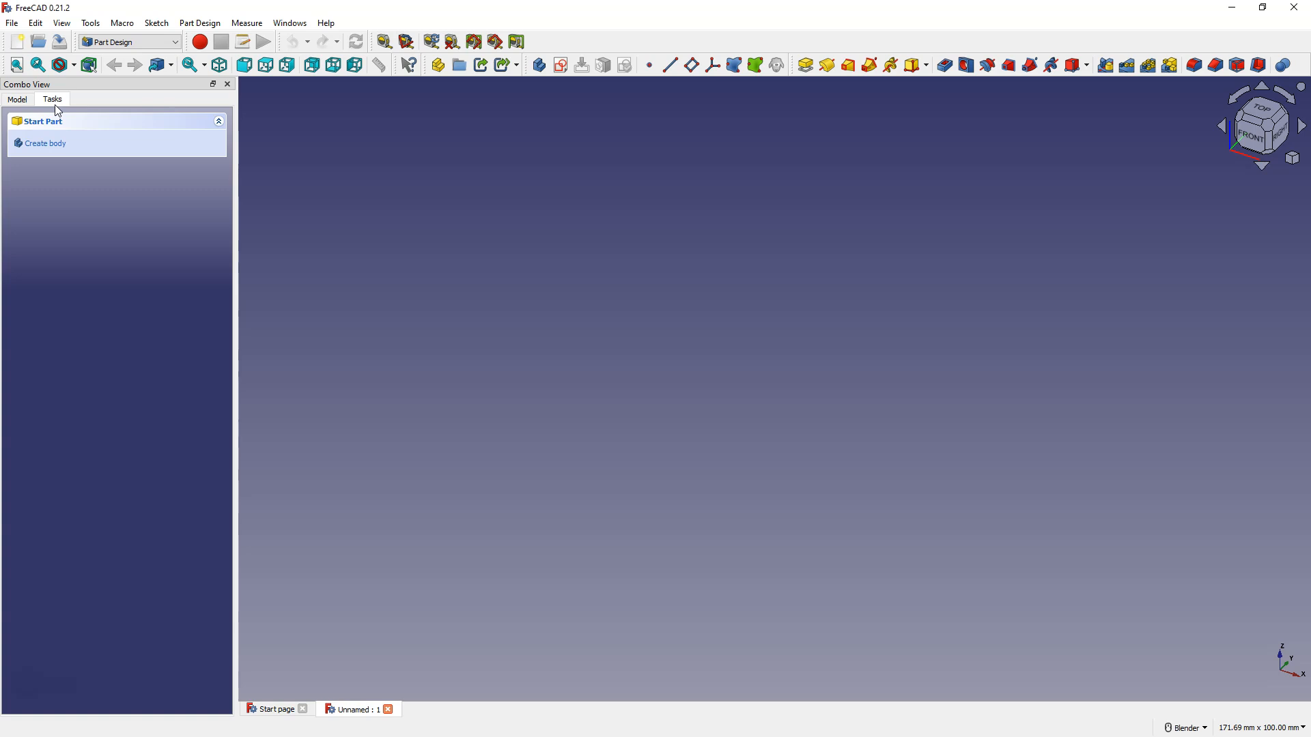
left_click(13, 105)
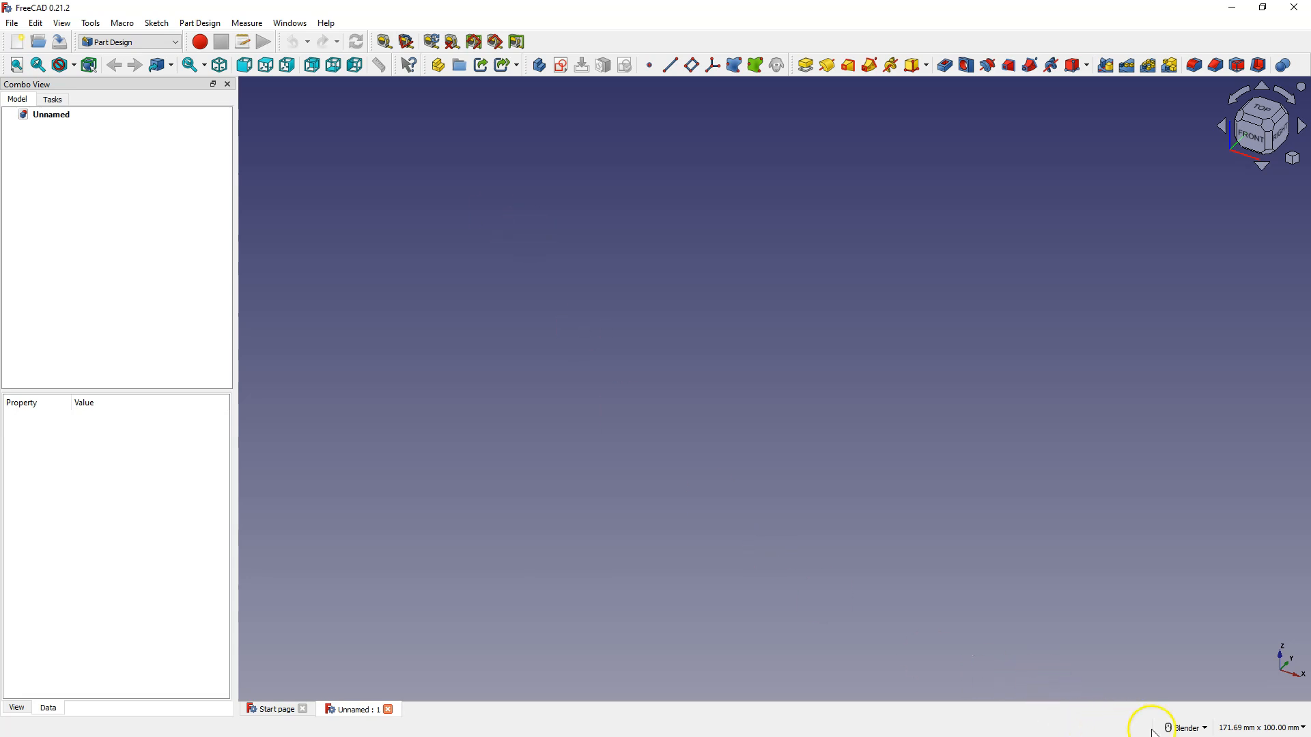
Set the mouse navigation style to Blender
left_click(1202, 728)
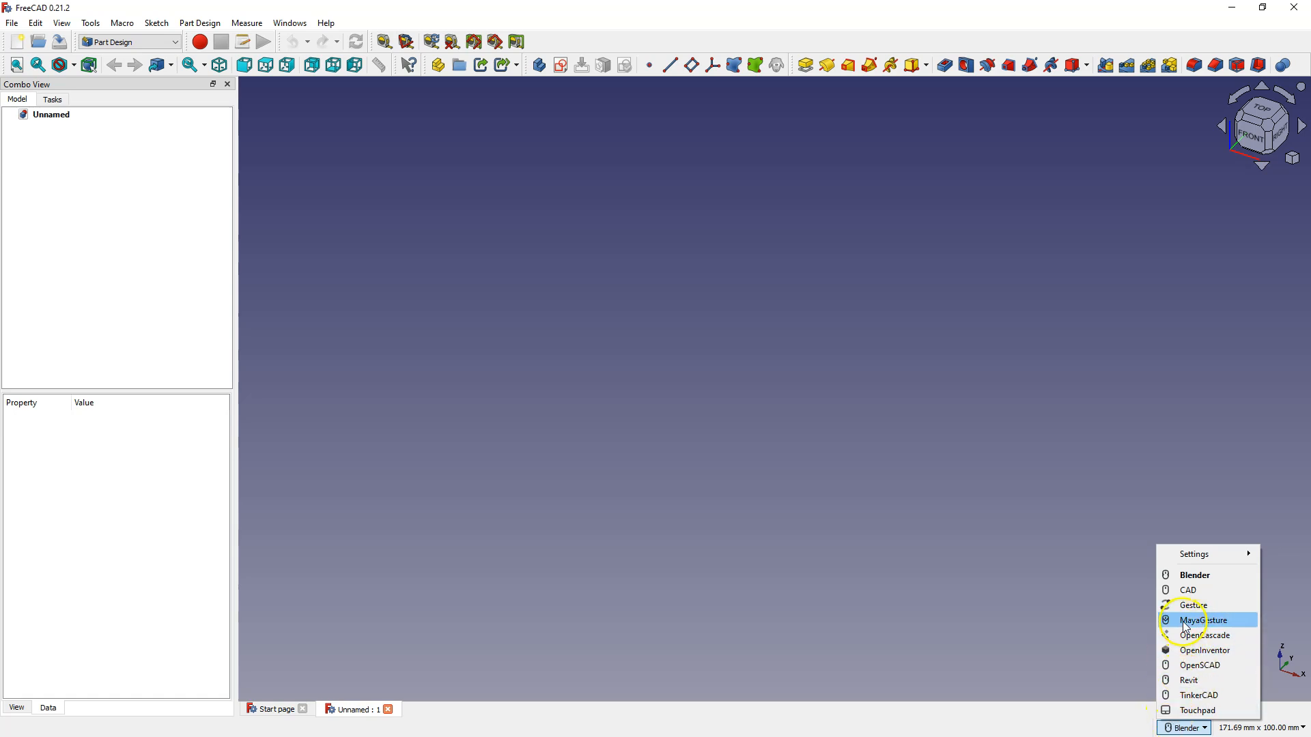
left_click(1208, 580)
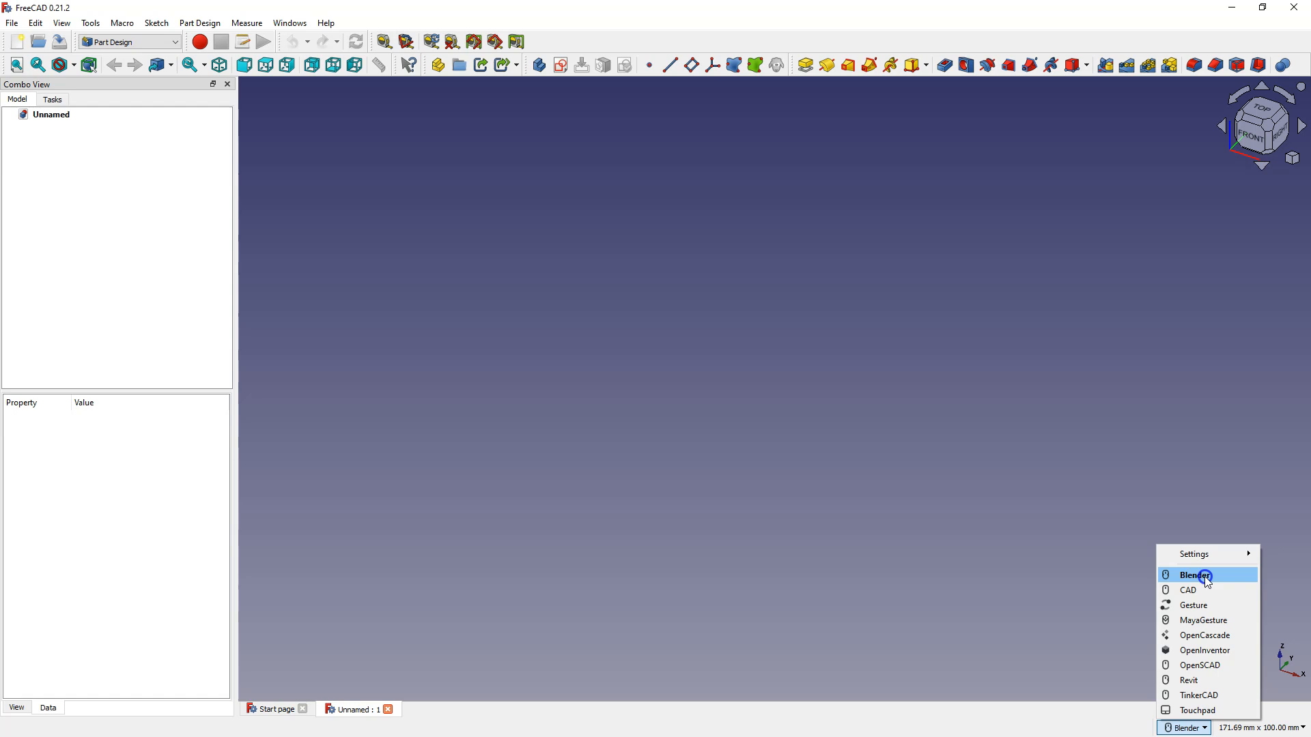
left_click(1205, 578)
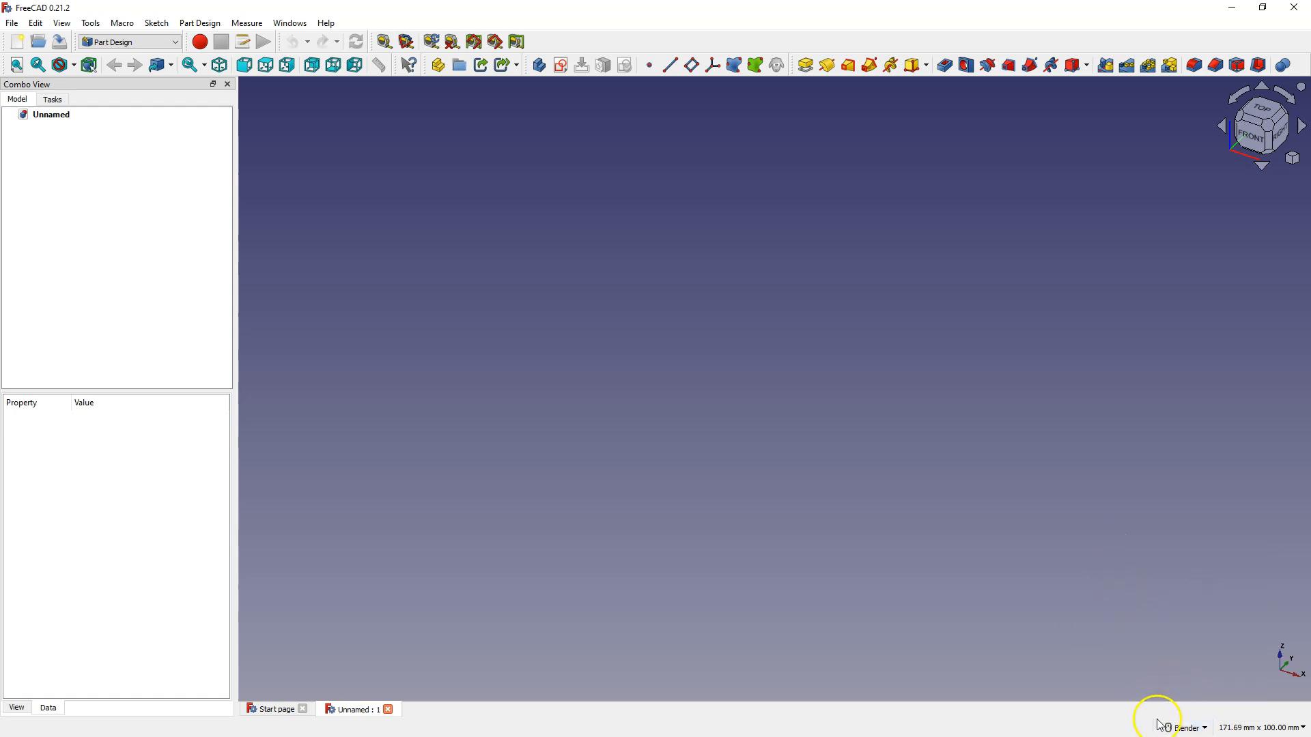
mouse_move(1188, 731)
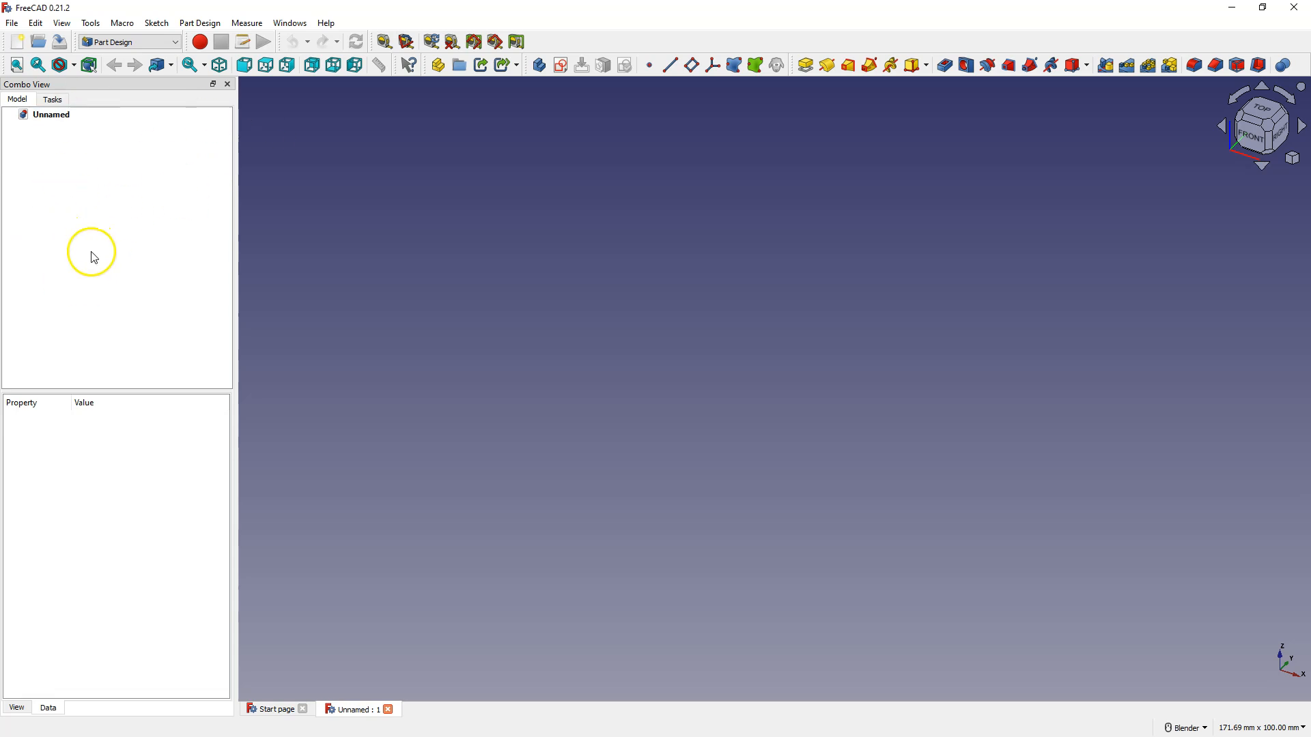
Create a sketch on the XY-plane, draw a circle above and left of the origin, and close the sketch
left_click(562, 67)
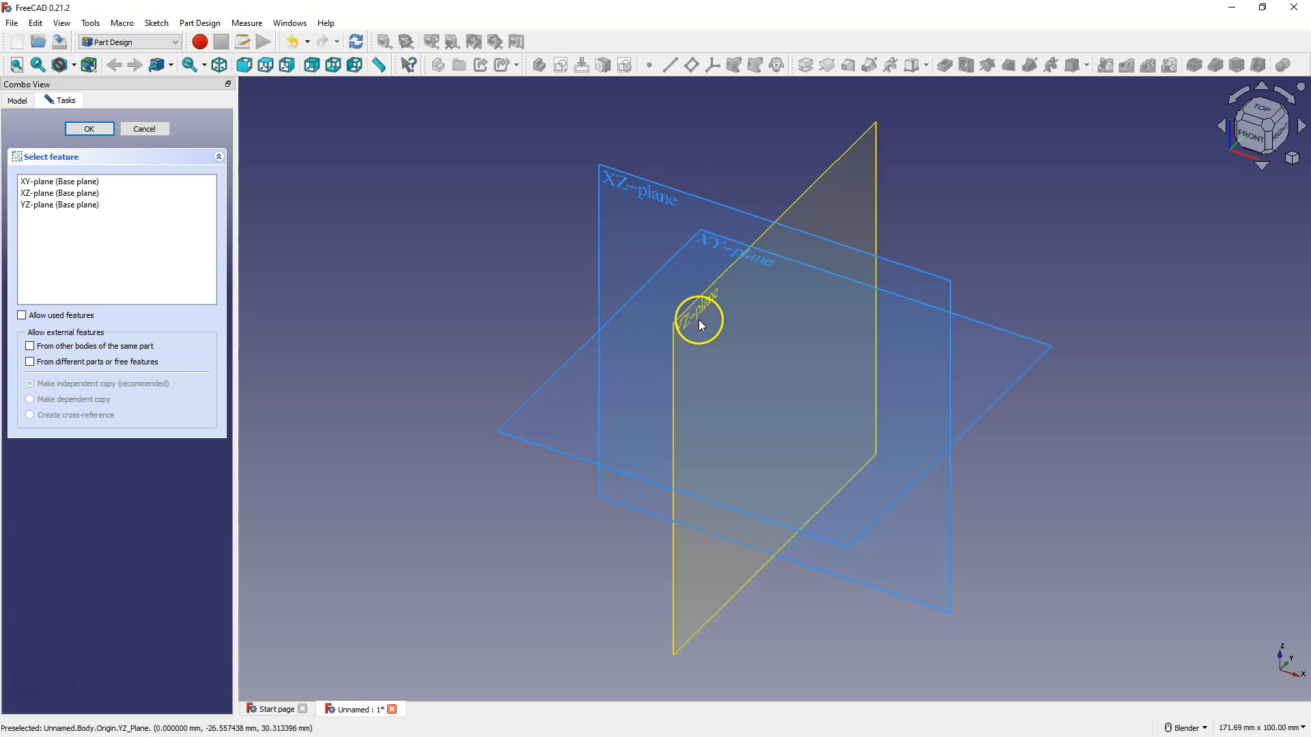
left_click(545, 246)
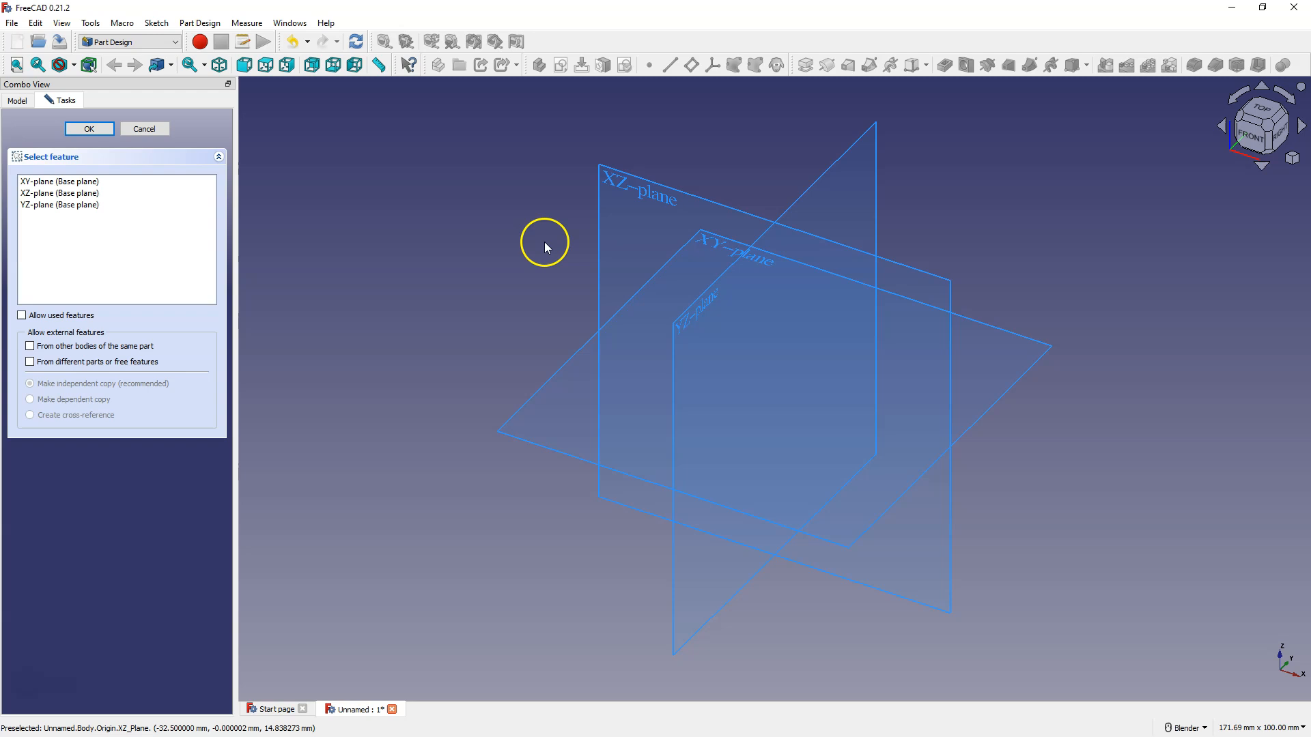
left_click(718, 245)
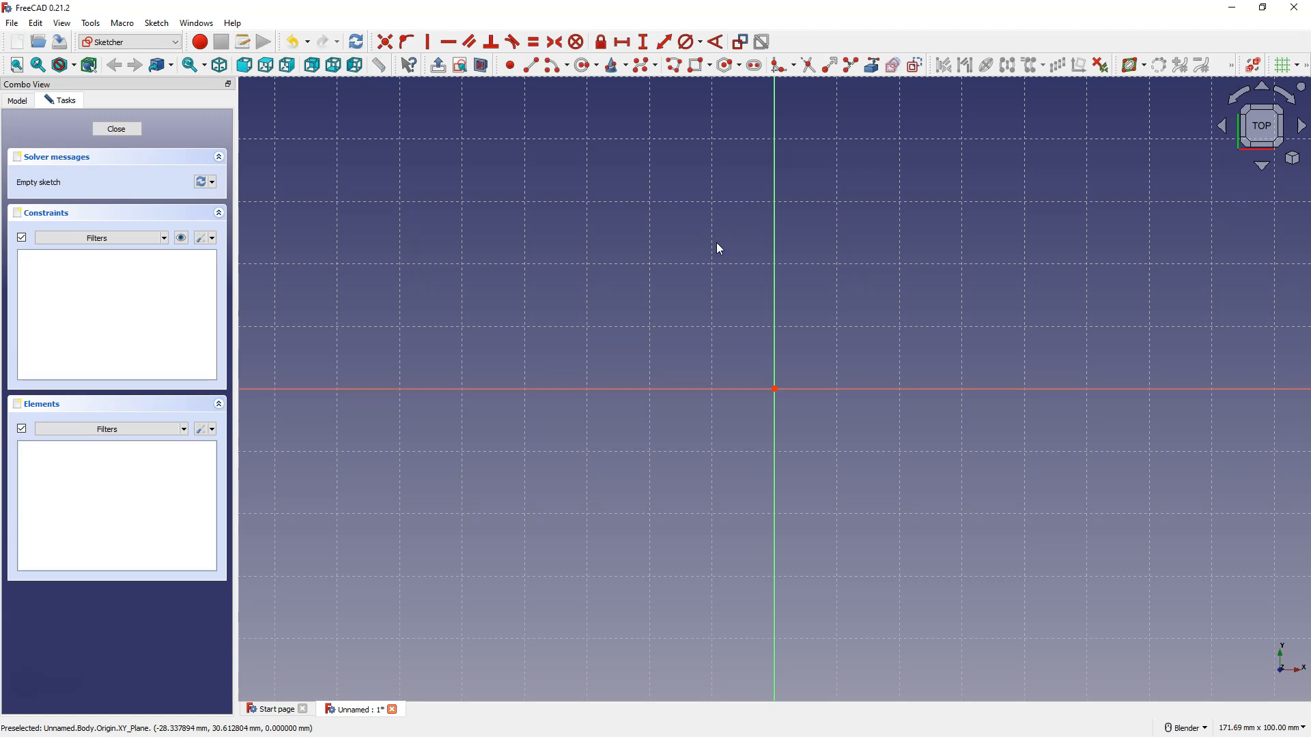
left_click(700, 238)
left_click(582, 65)
left_click(564, 221)
left_click(627, 276)
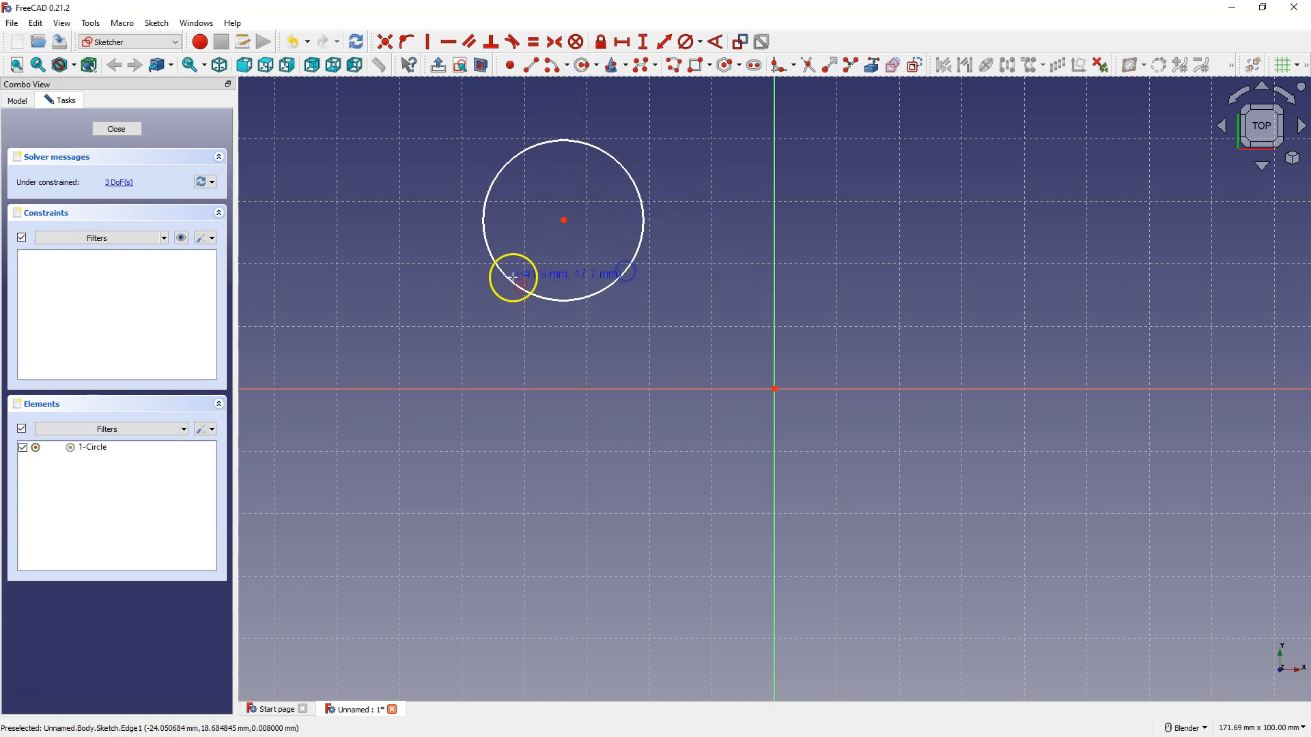
left_click(118, 129)
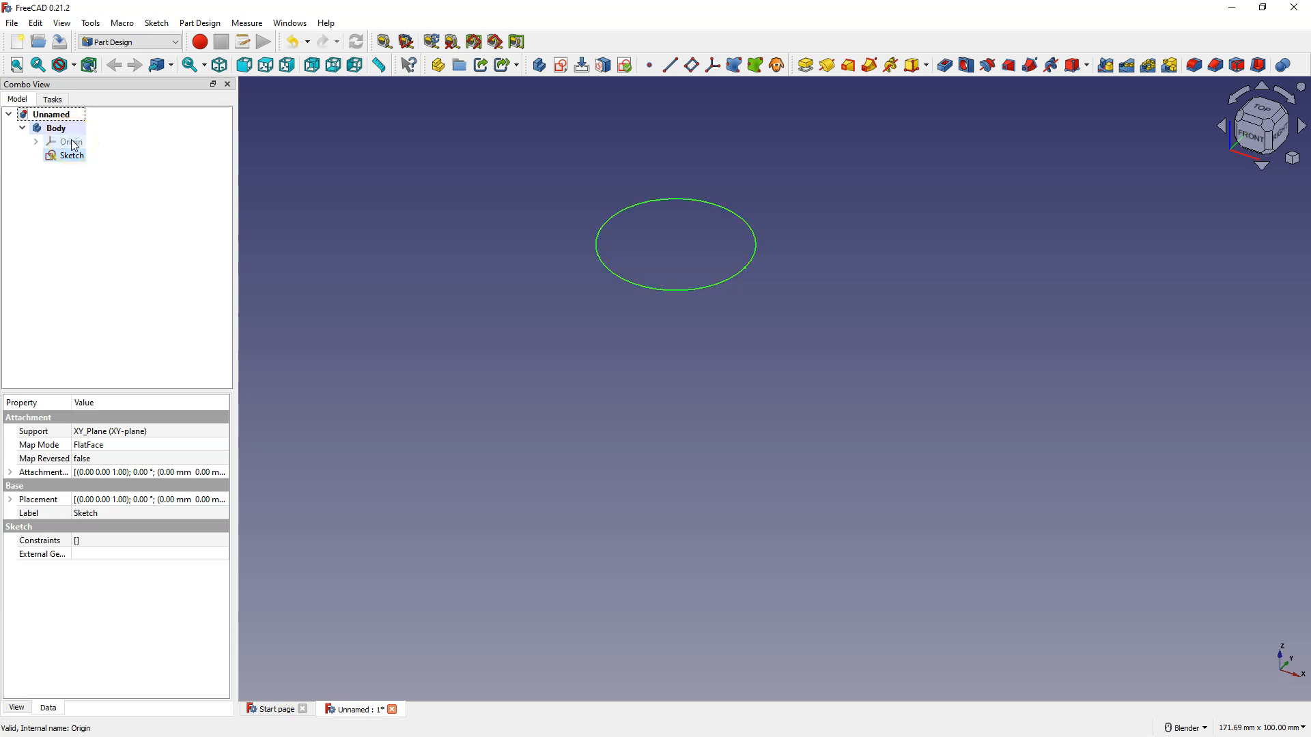
Expand the body's origin to view its axes and planes, and delete the whole body
left_click(36, 141)
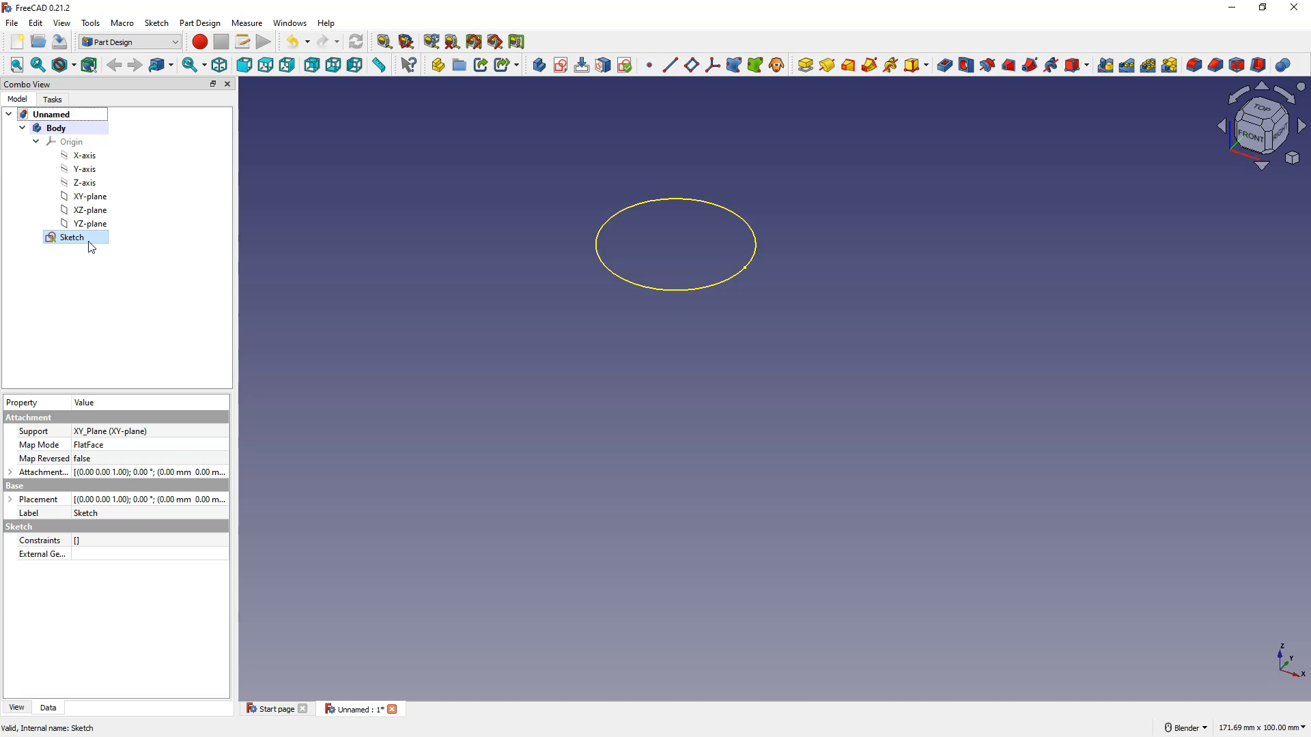
left_click(63, 132)
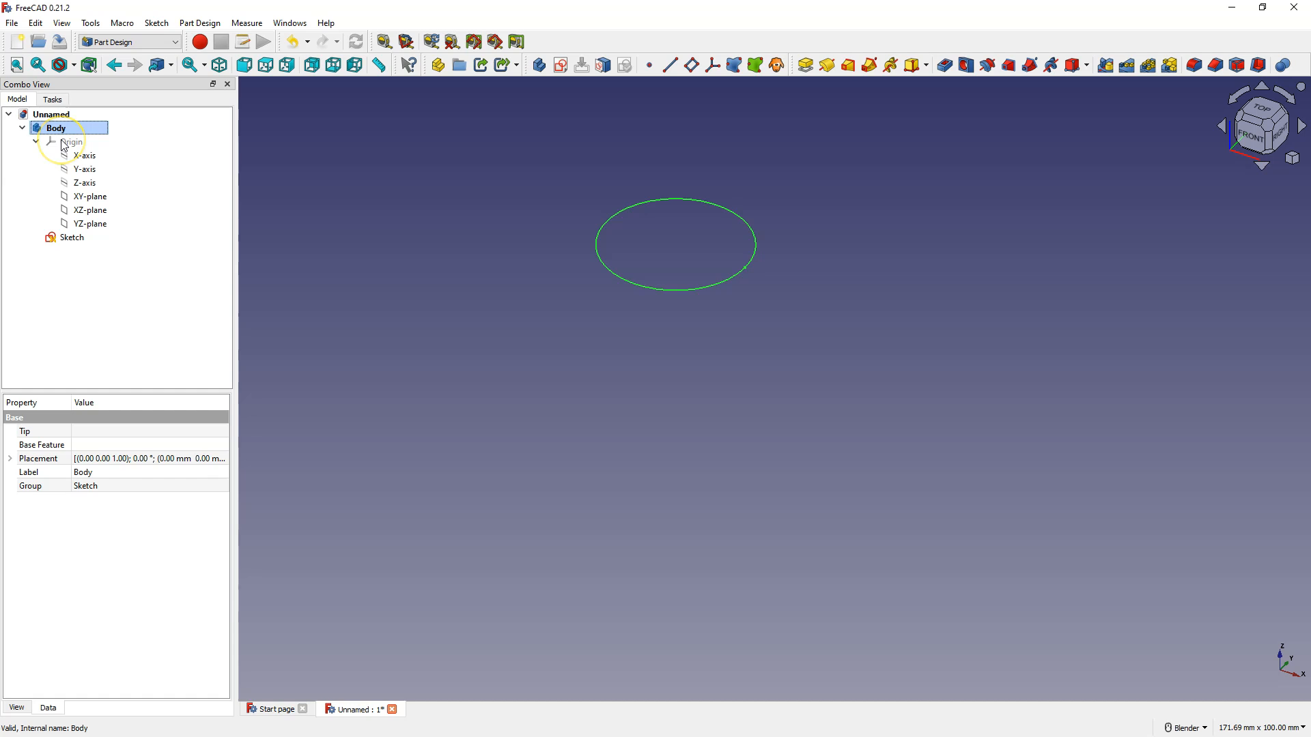
key("Delete")
left_click(547, 222)
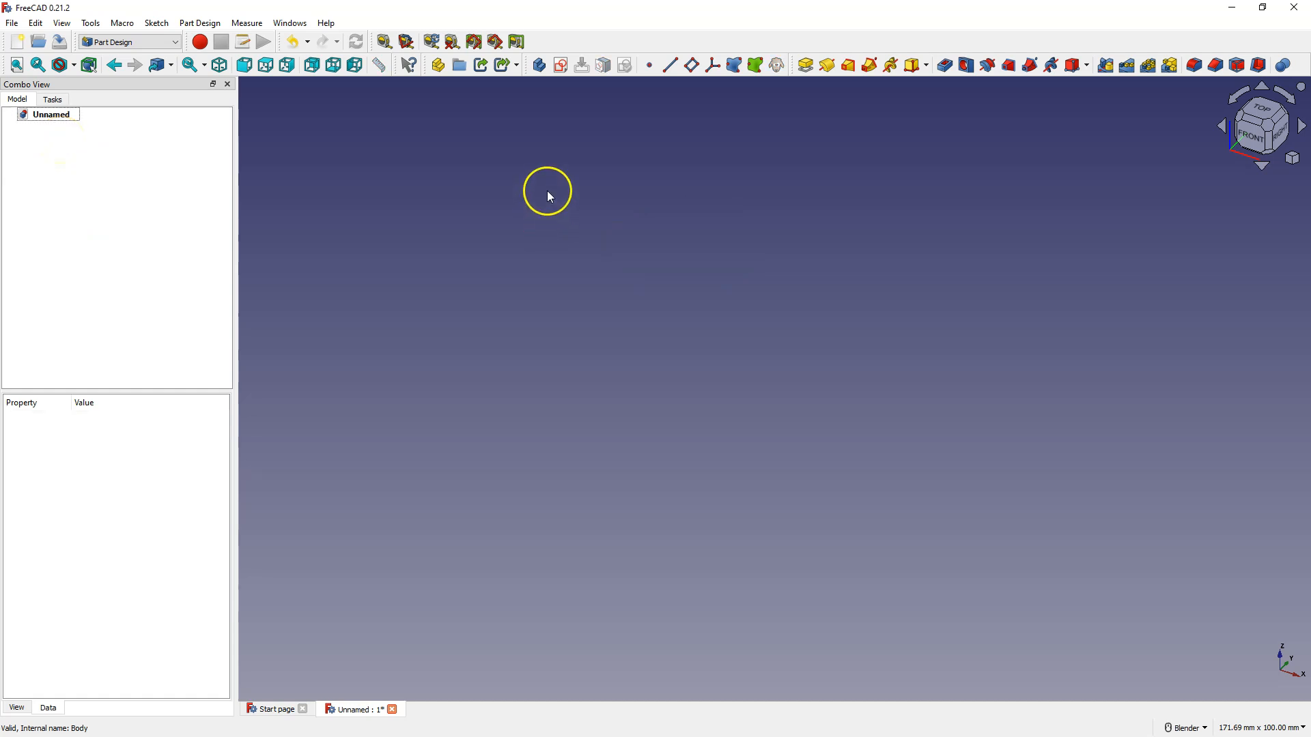
Create a new empty body in the document
left_click(540, 65)
left_click(514, 118)
left_click(922, 396)
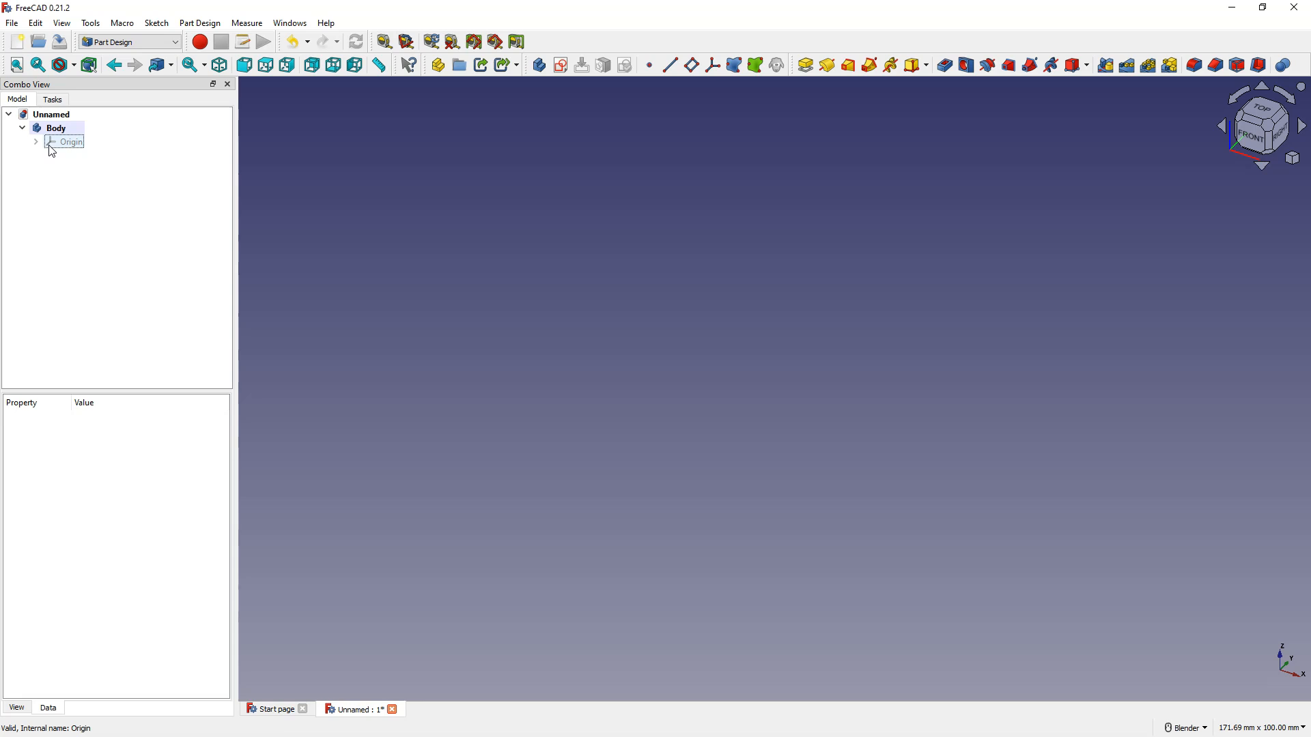
left_click(323, 106)
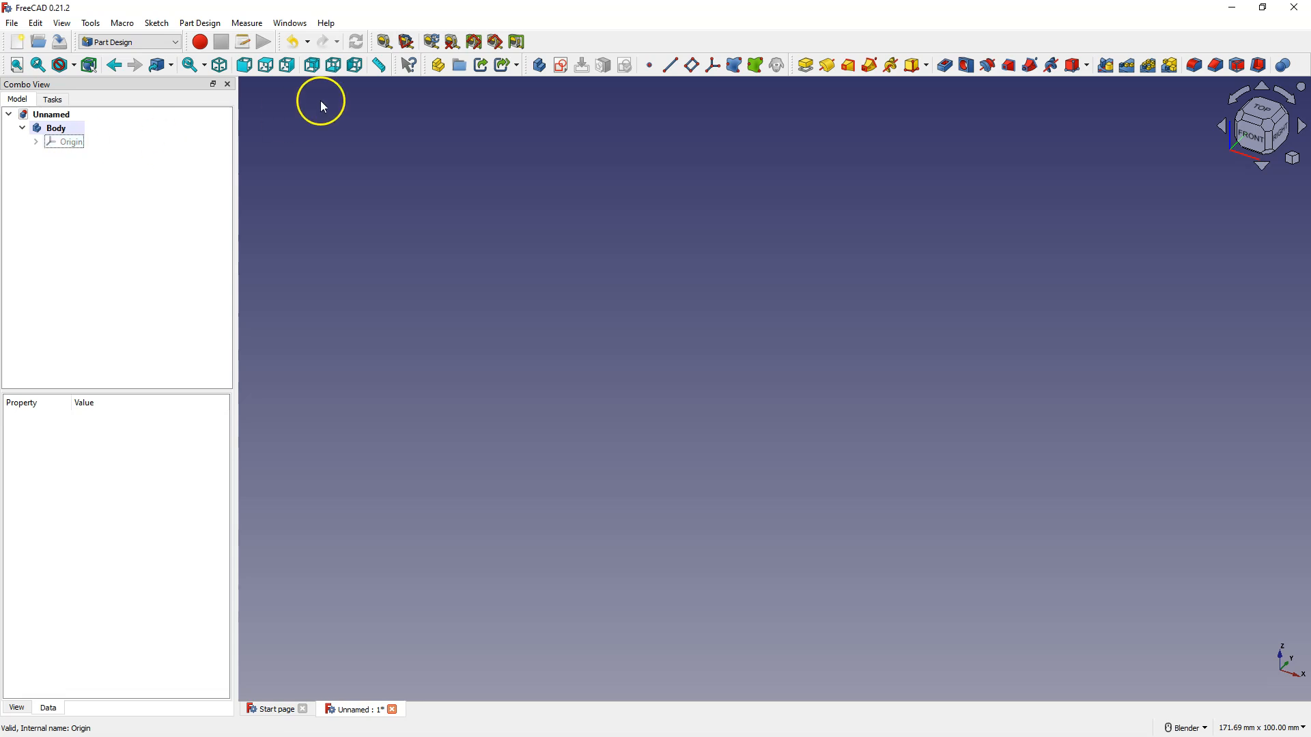
Add a sketch on the new body's XY-plane with one circle in the upper-left quadrant, and close it
left_click(561, 71)
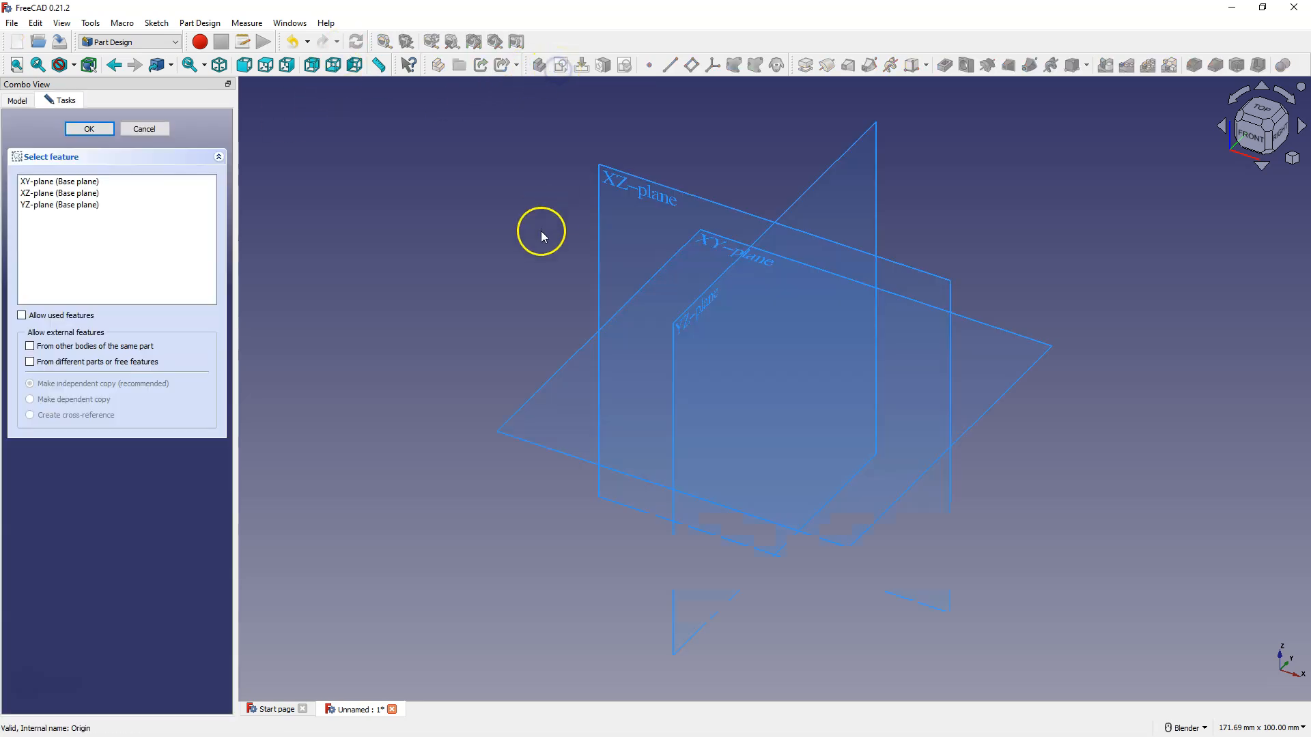
left_click(702, 239)
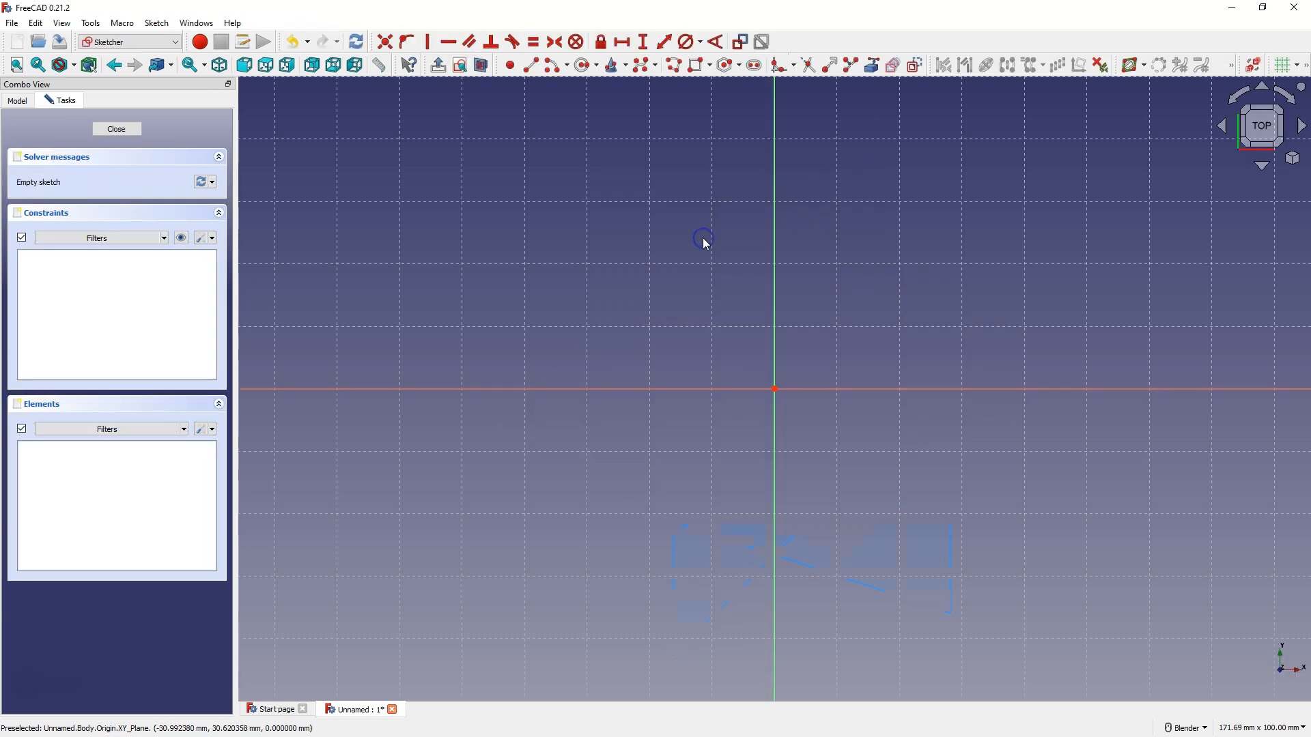
left_click(584, 66)
left_click(547, 183)
left_click(603, 234)
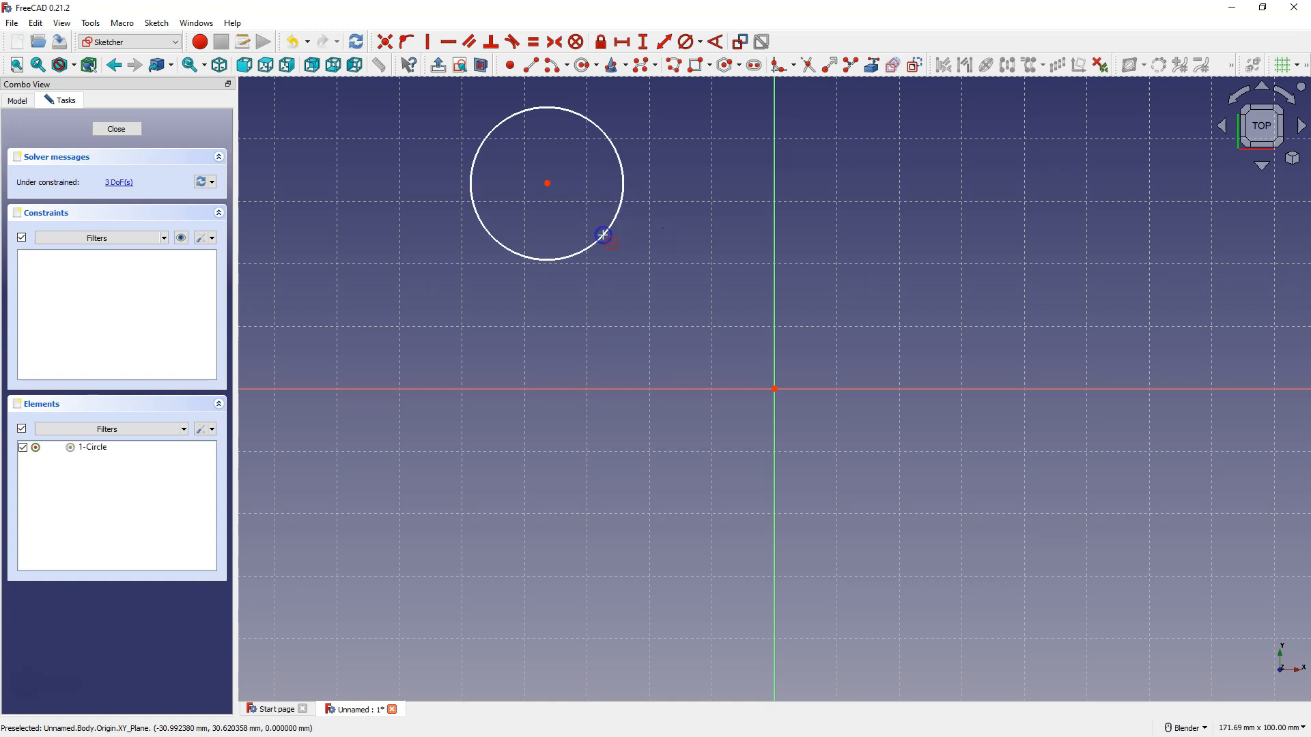
left_click(111, 129)
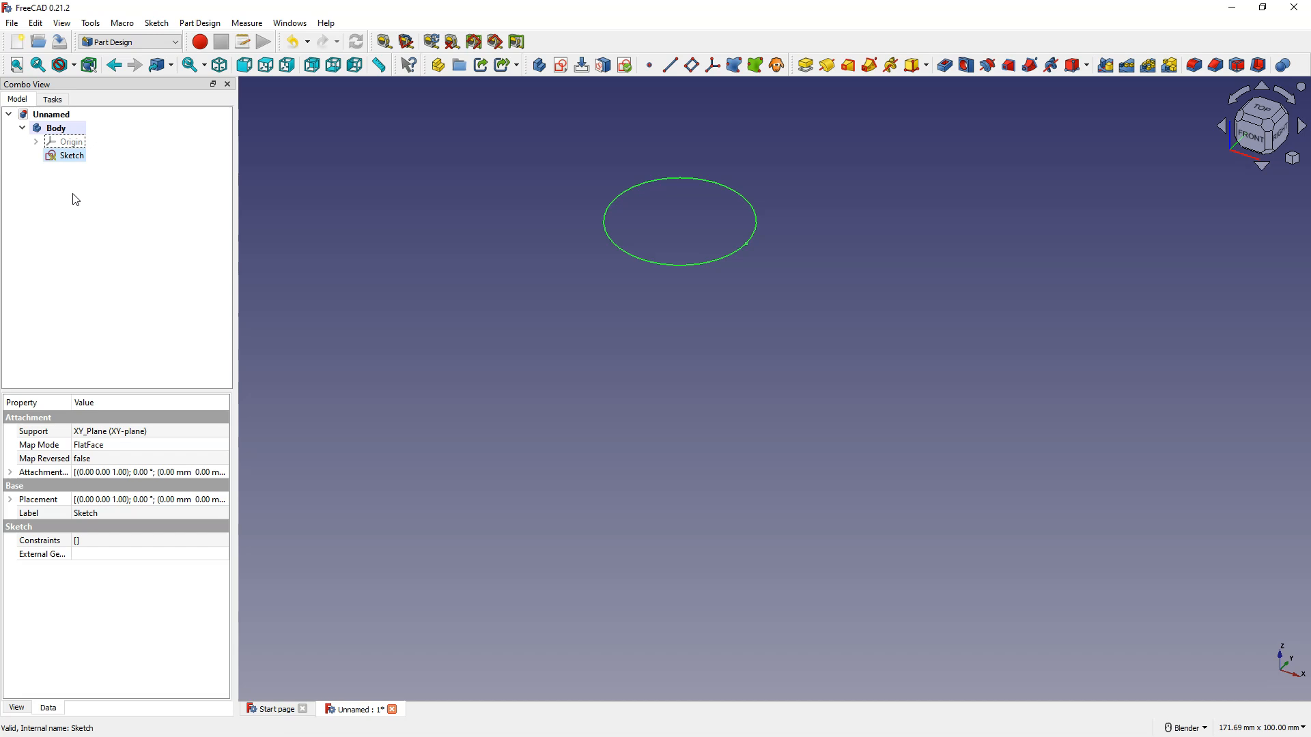
Delete the body together with its circle sketch
left_click(58, 130)
key("Delete")
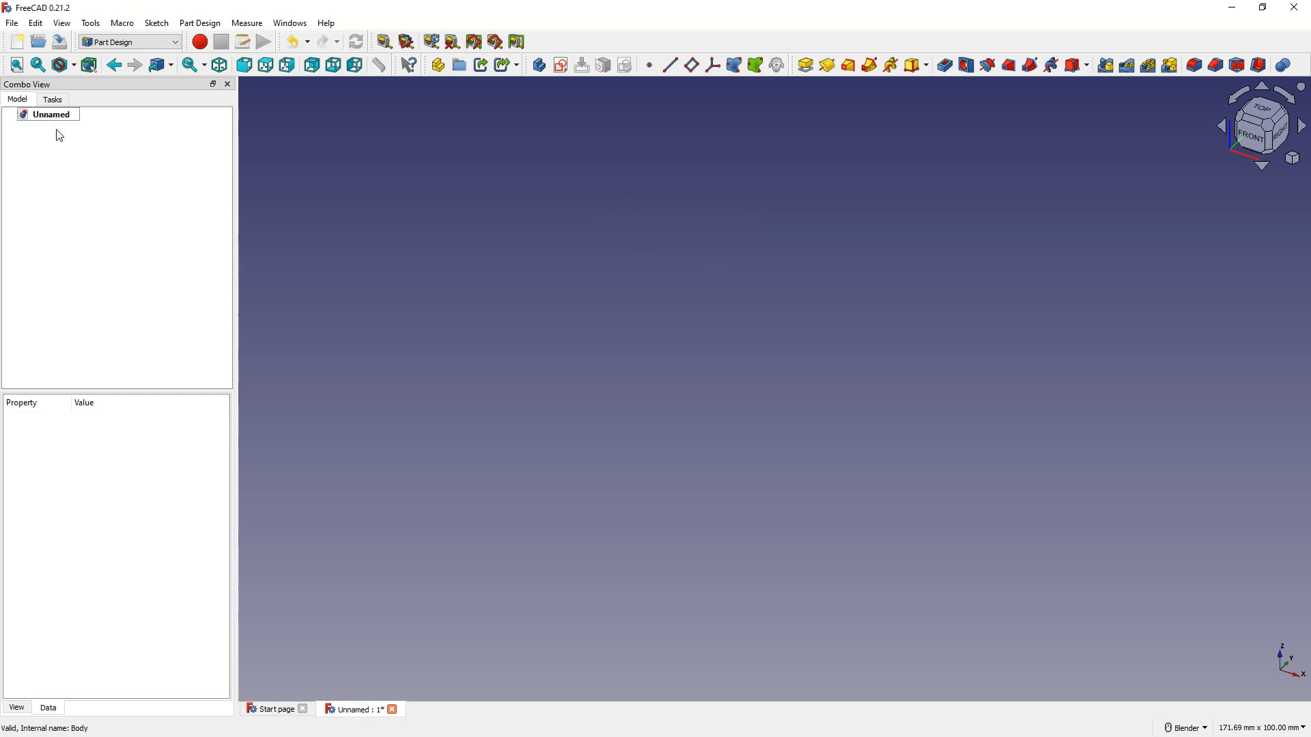
Start a new sketch on the XY-plane and draw a wide rectangle above the horizontal axis, left of the vertical axis
left_click(562, 66)
left_click(710, 258)
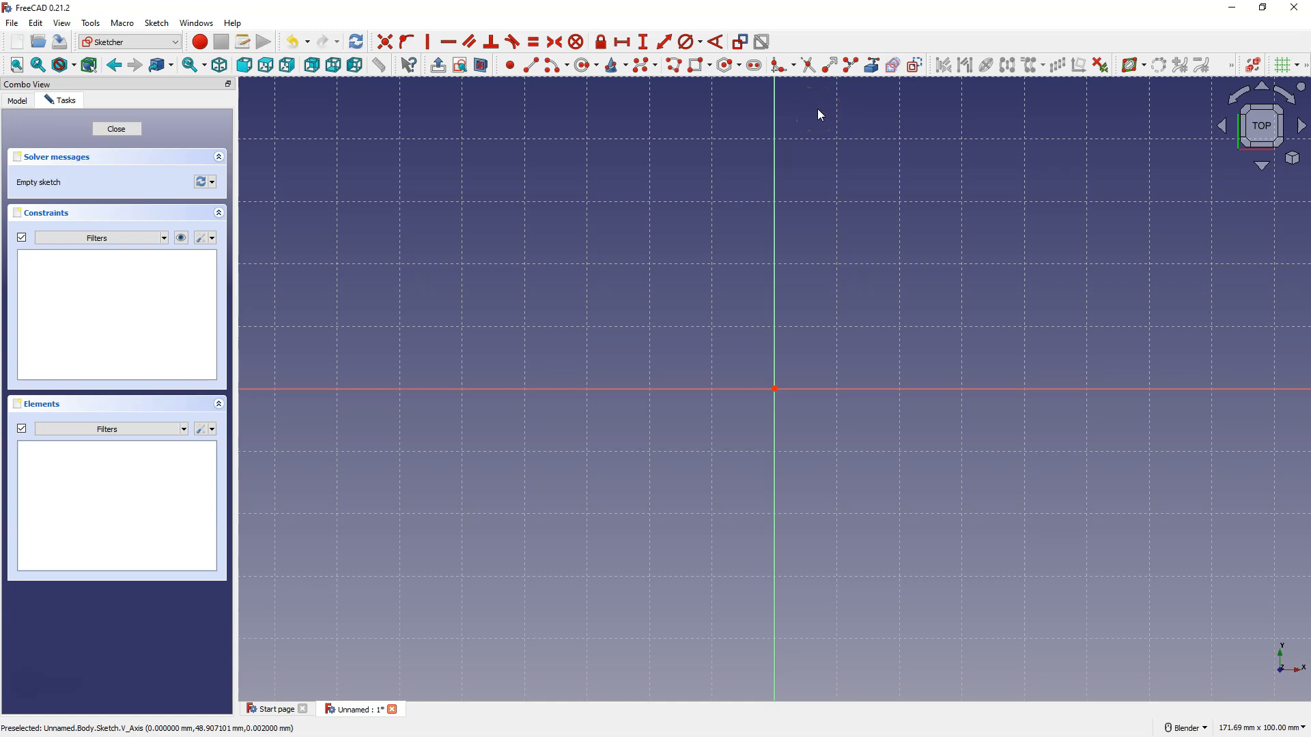
left_click(697, 69)
left_click_drag(434, 197, 730, 341)
left_click(730, 341)
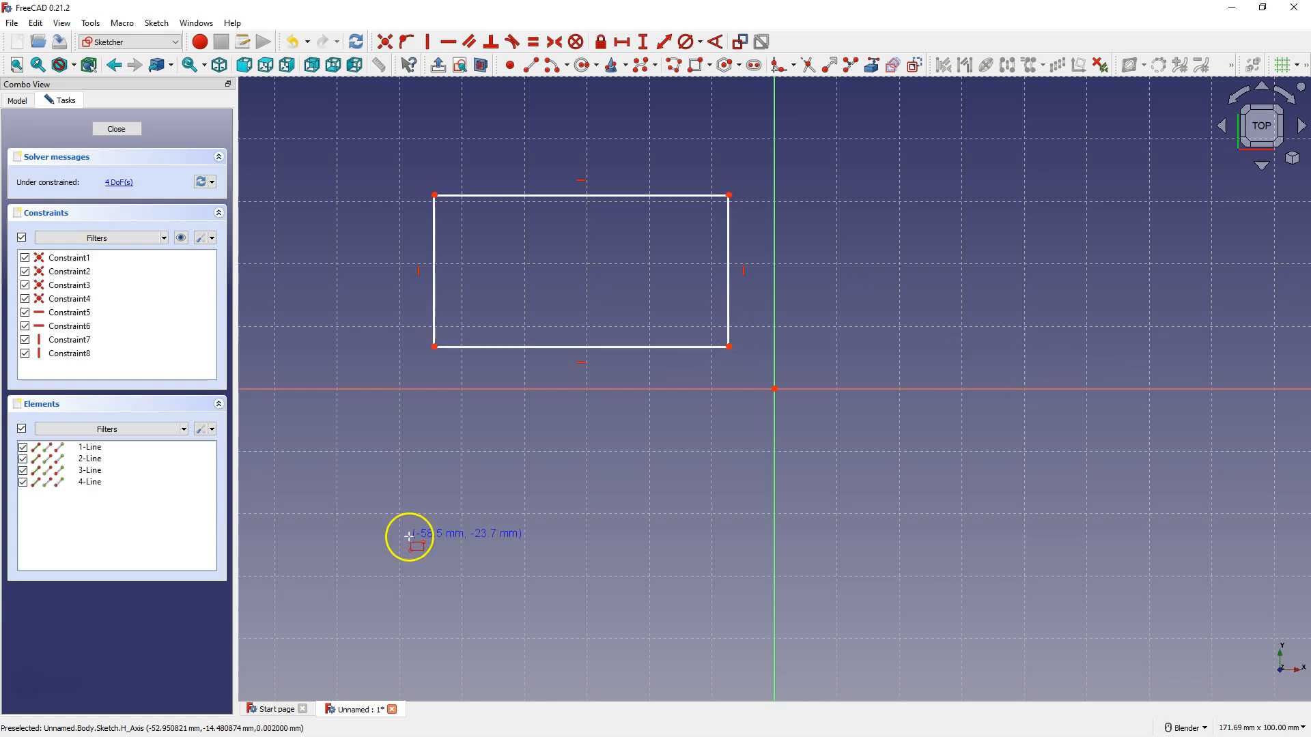
Draw two smaller rectangles side by side below the horizontal axis, left of the vertical axis, and end the Rectangle tool
left_click(369, 503)
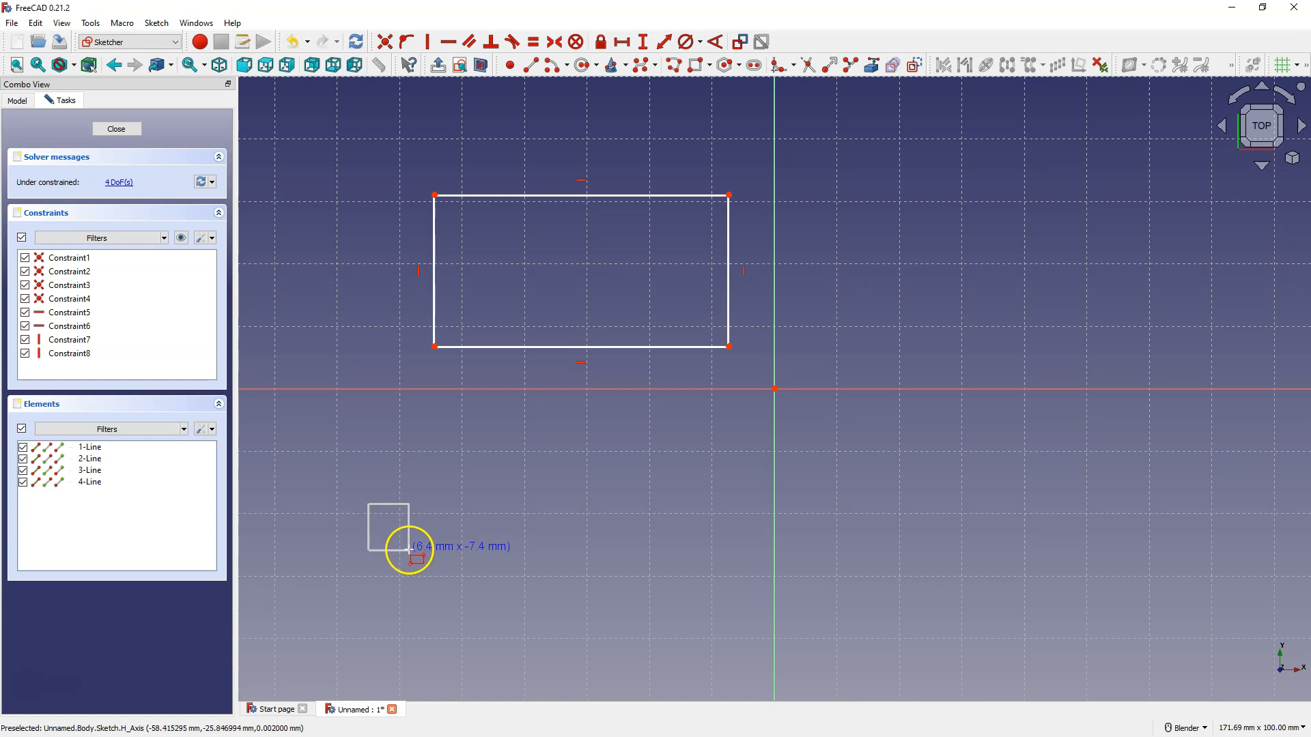
left_click(494, 598)
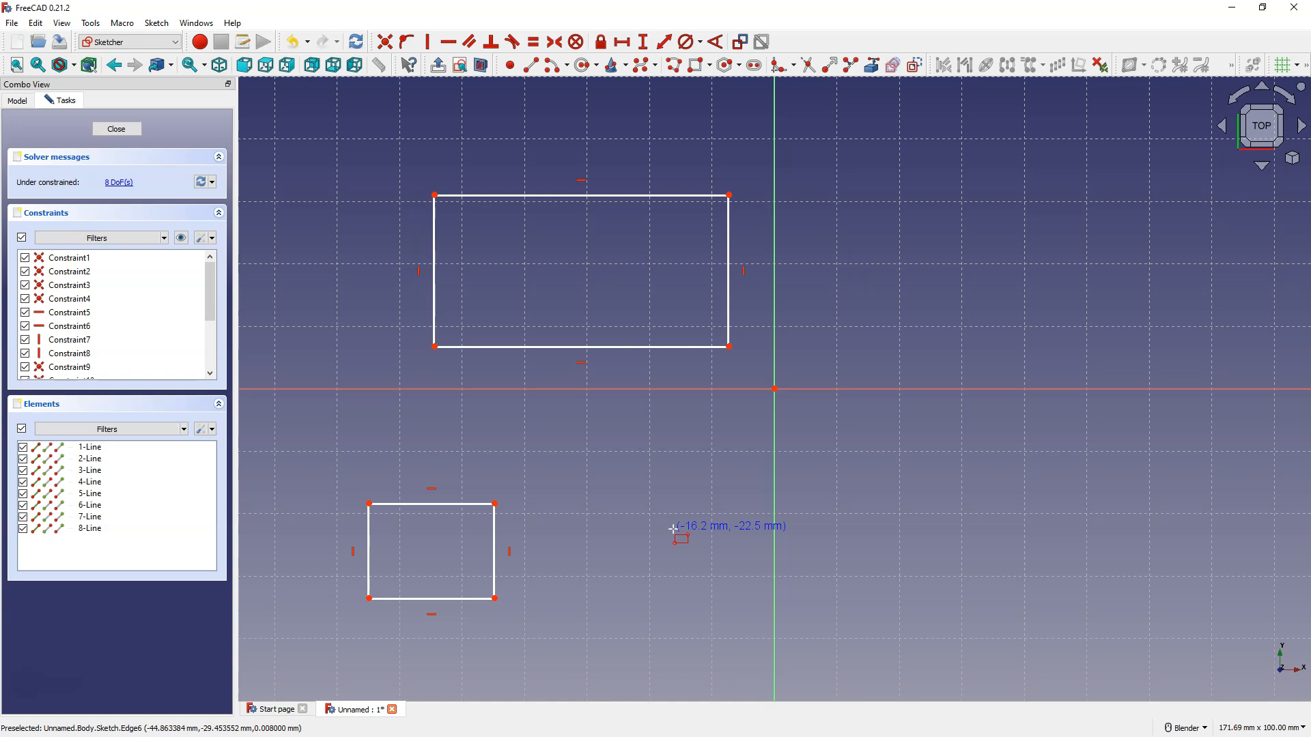
left_click(628, 490)
left_click(705, 584)
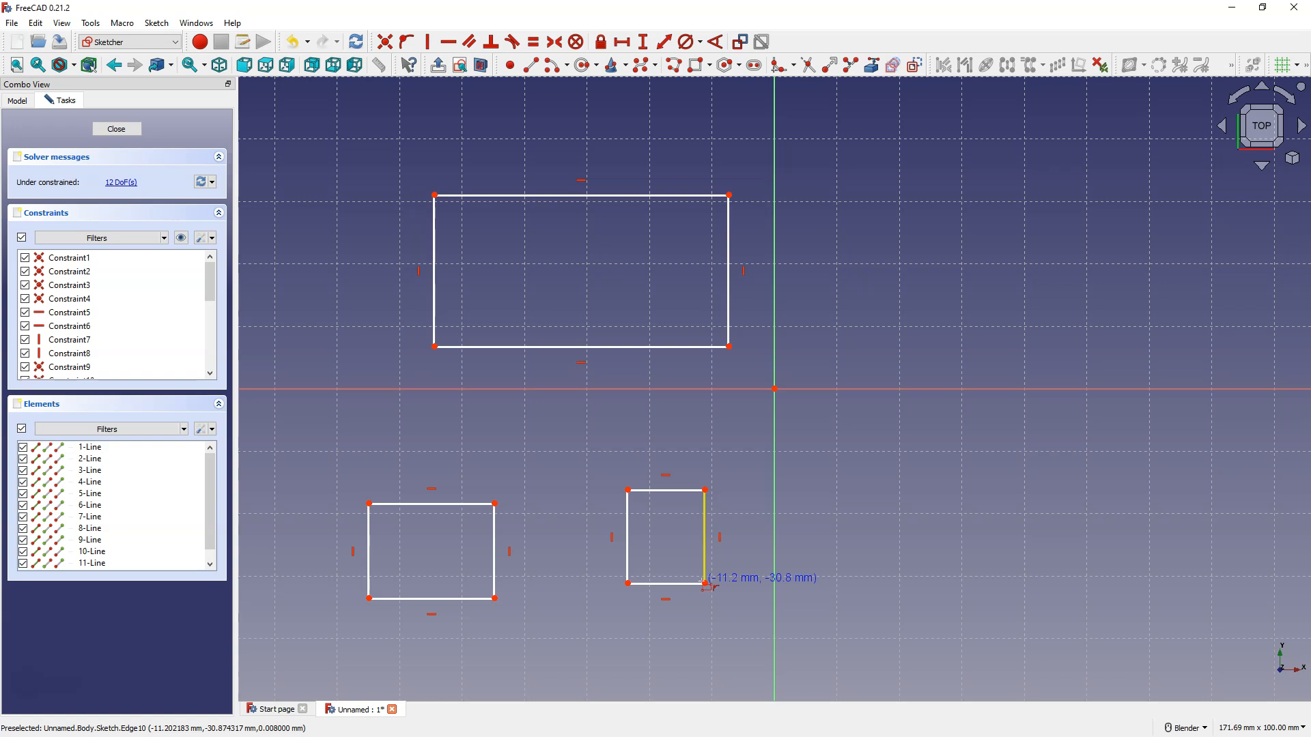
right_click(625, 453)
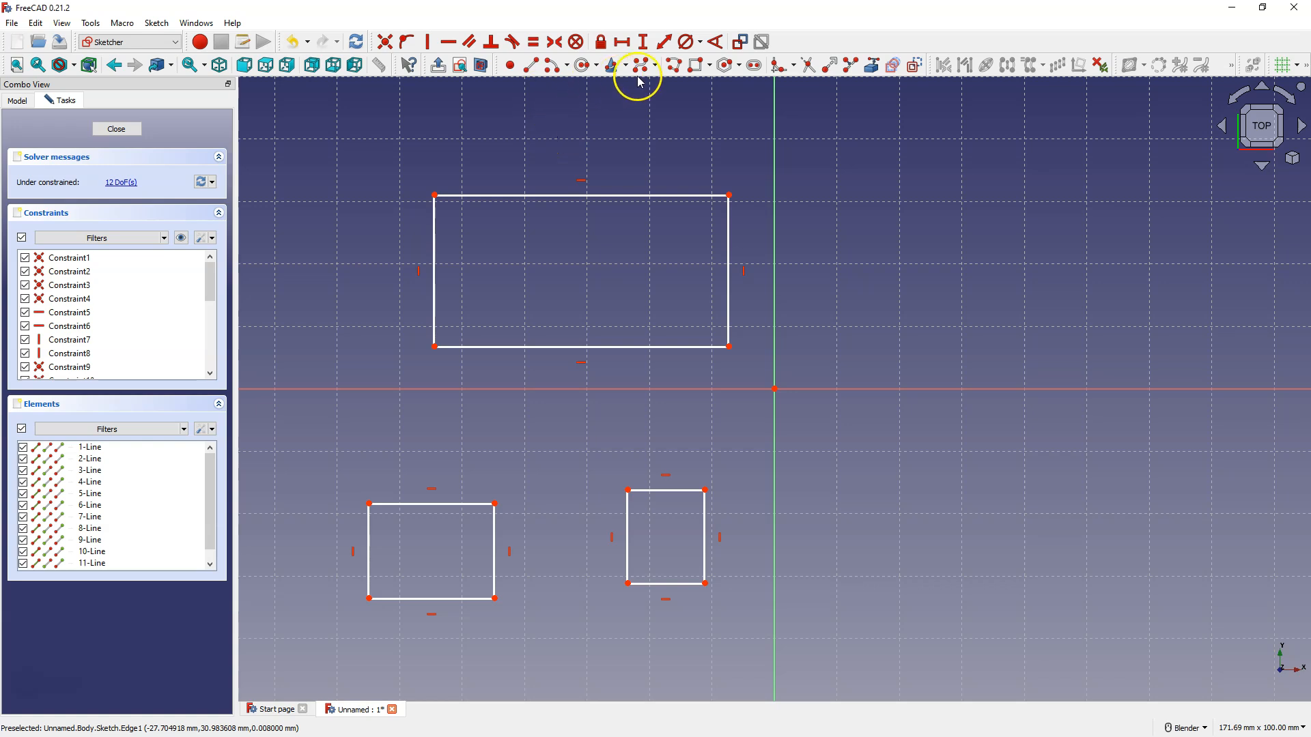
left_click(696, 68)
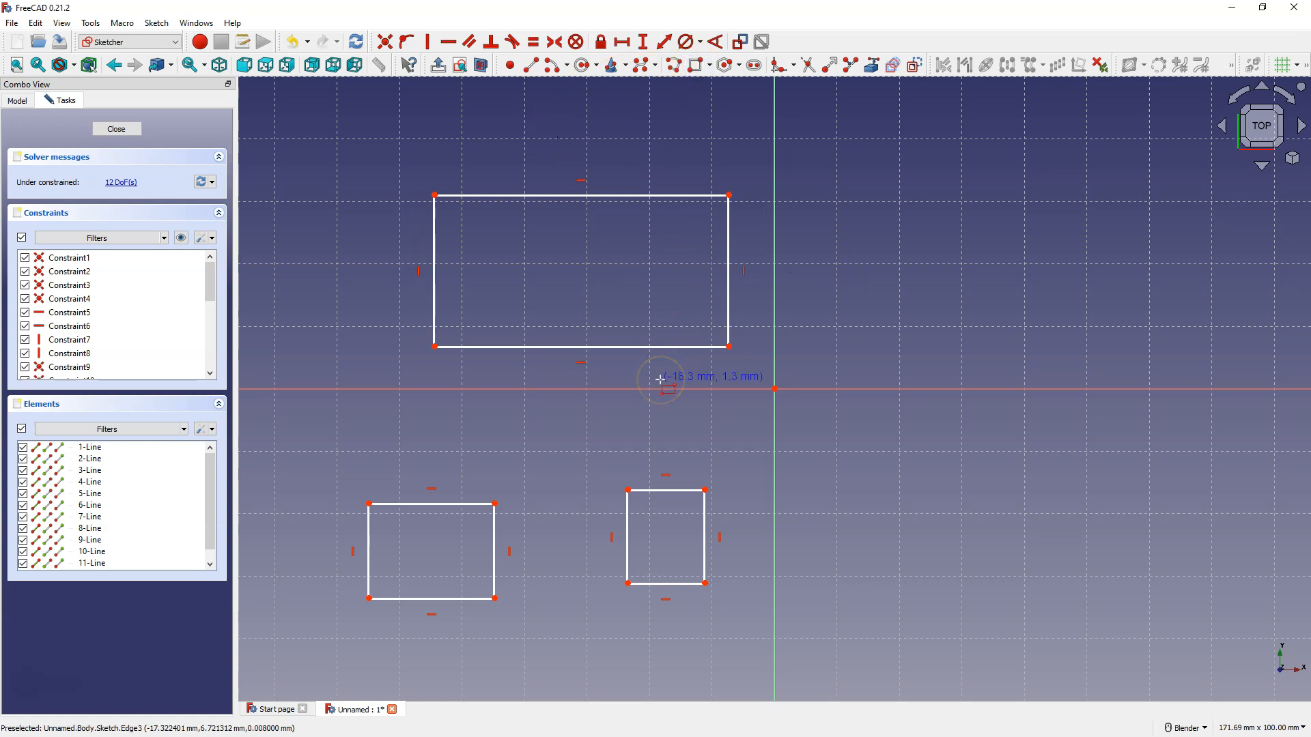
left_click(581, 65)
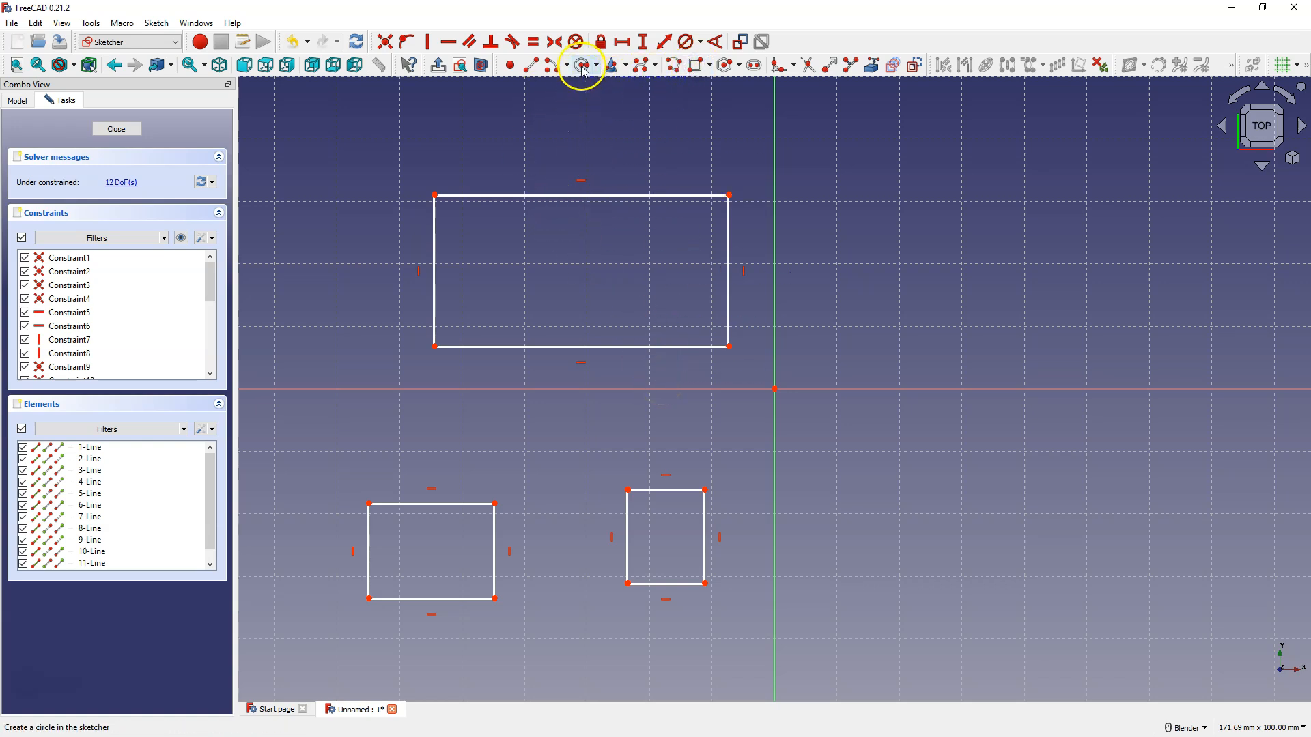
right_click(710, 333)
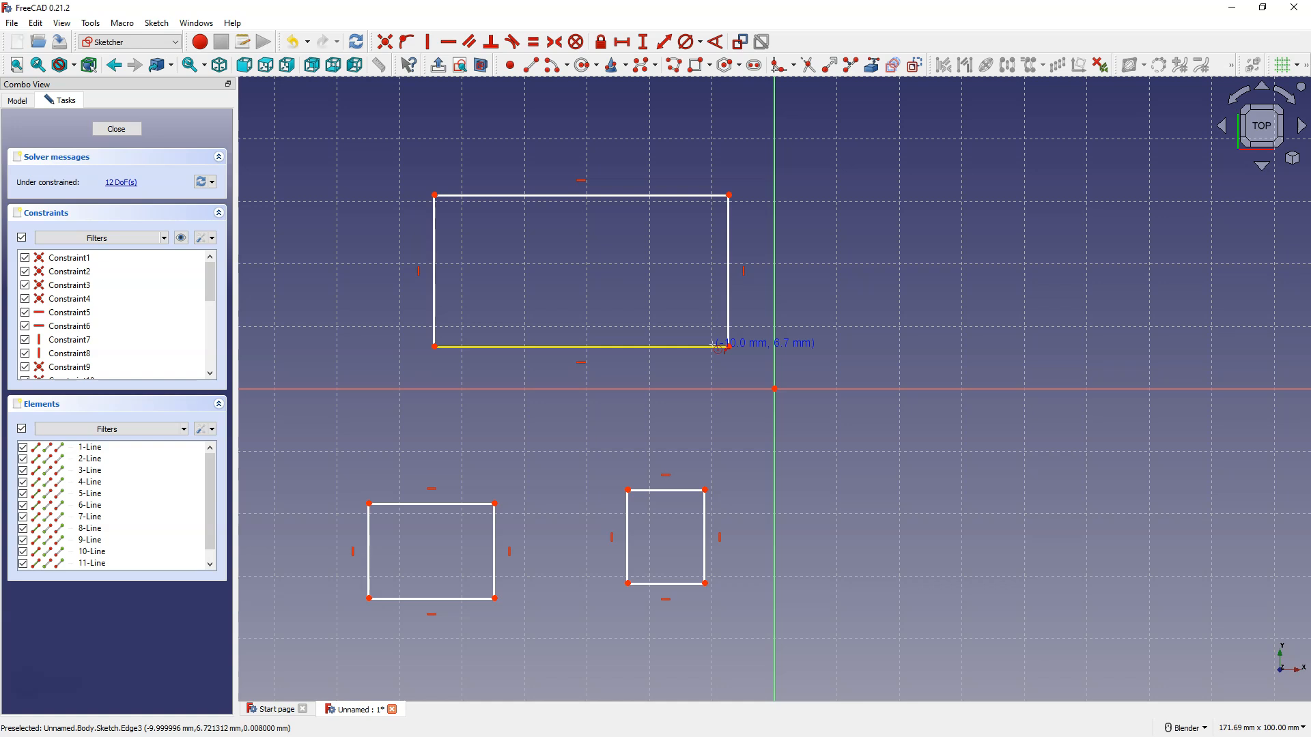
right_click(713, 345)
Resize the large rectangle by moving its upper-right corner past the vertical axis and its left edge farther outward
left_click(714, 353)
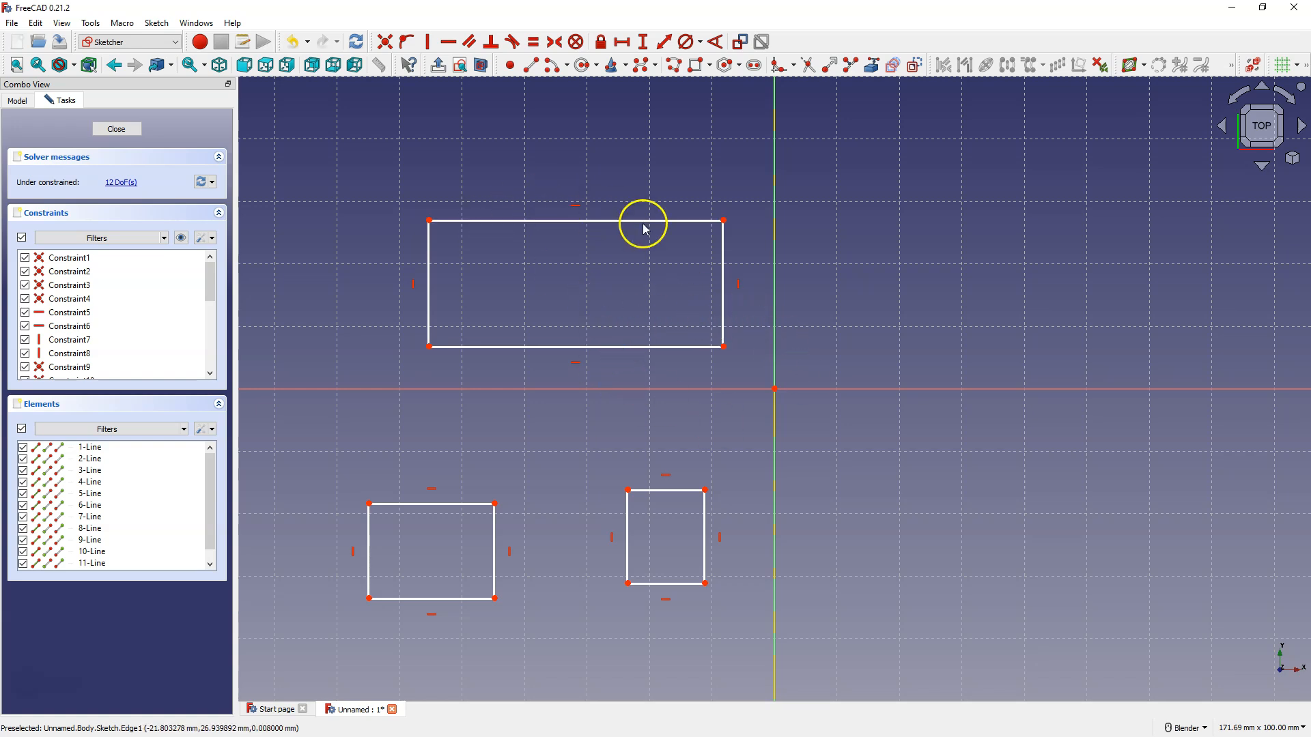
left_click_drag(723, 220, 830, 164)
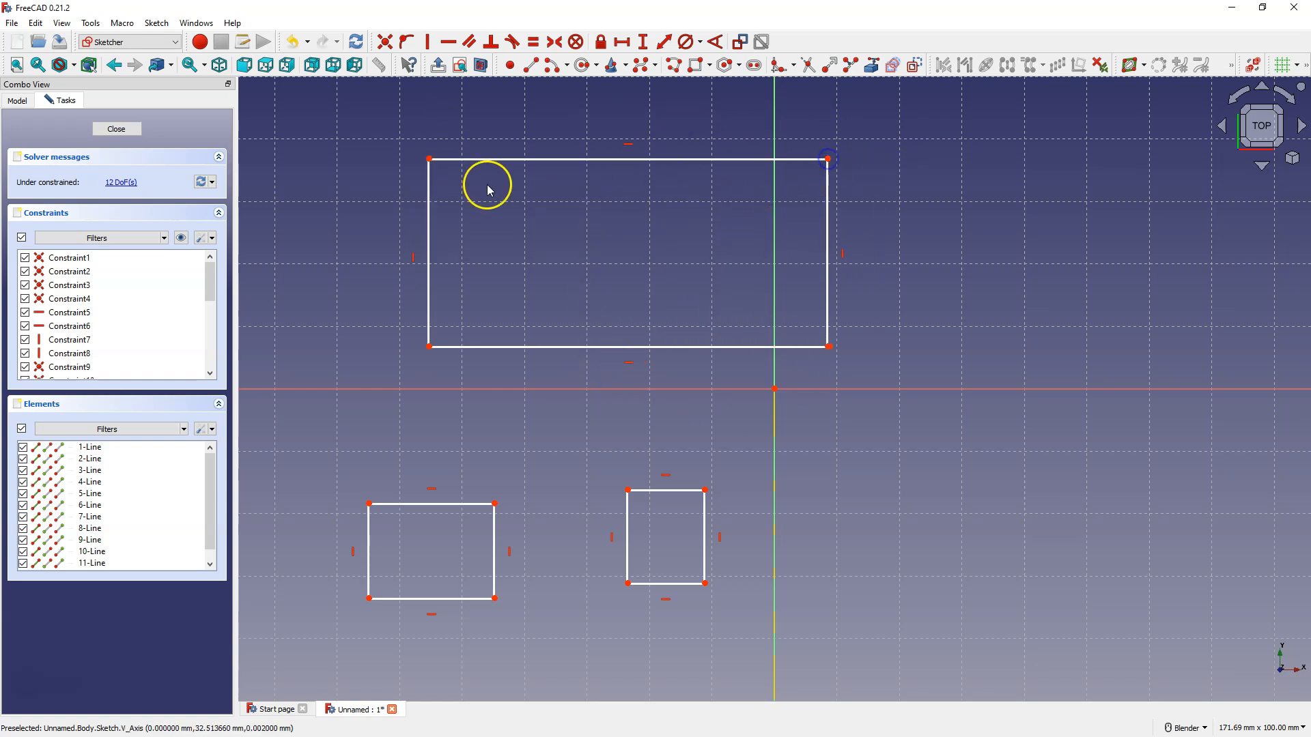
left_click_drag(431, 212, 367, 217)
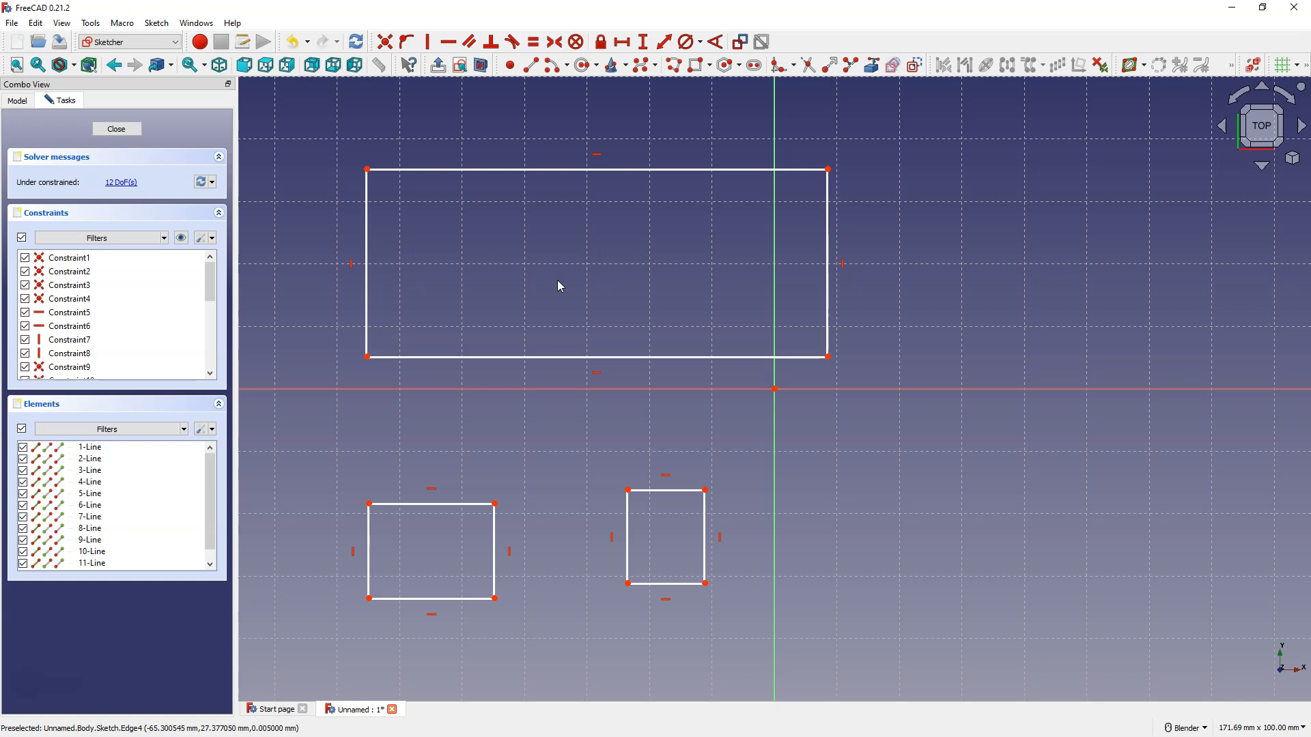
left_click(533, 281)
Practise selecting individual edges of the lower-left rectangle, then add the top edge of the lower-right rectangle to the selection
left_click(423, 505)
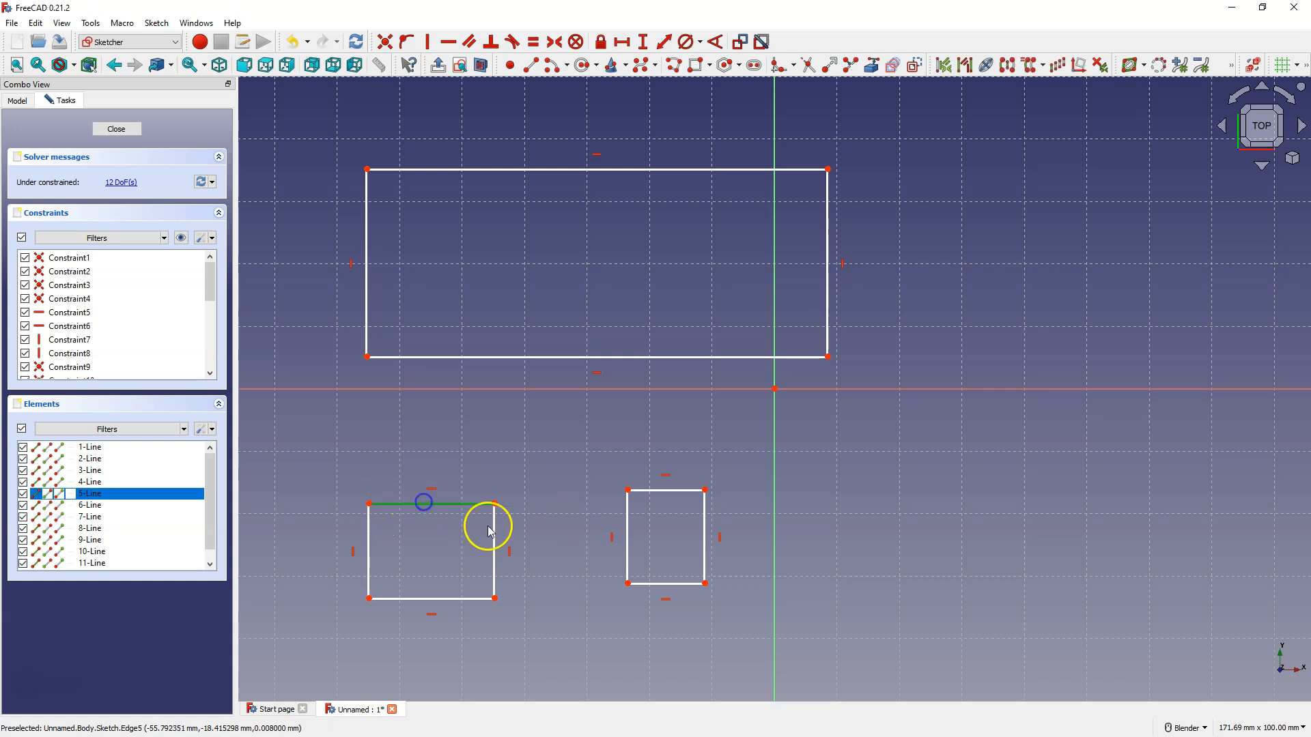
left_click(495, 539)
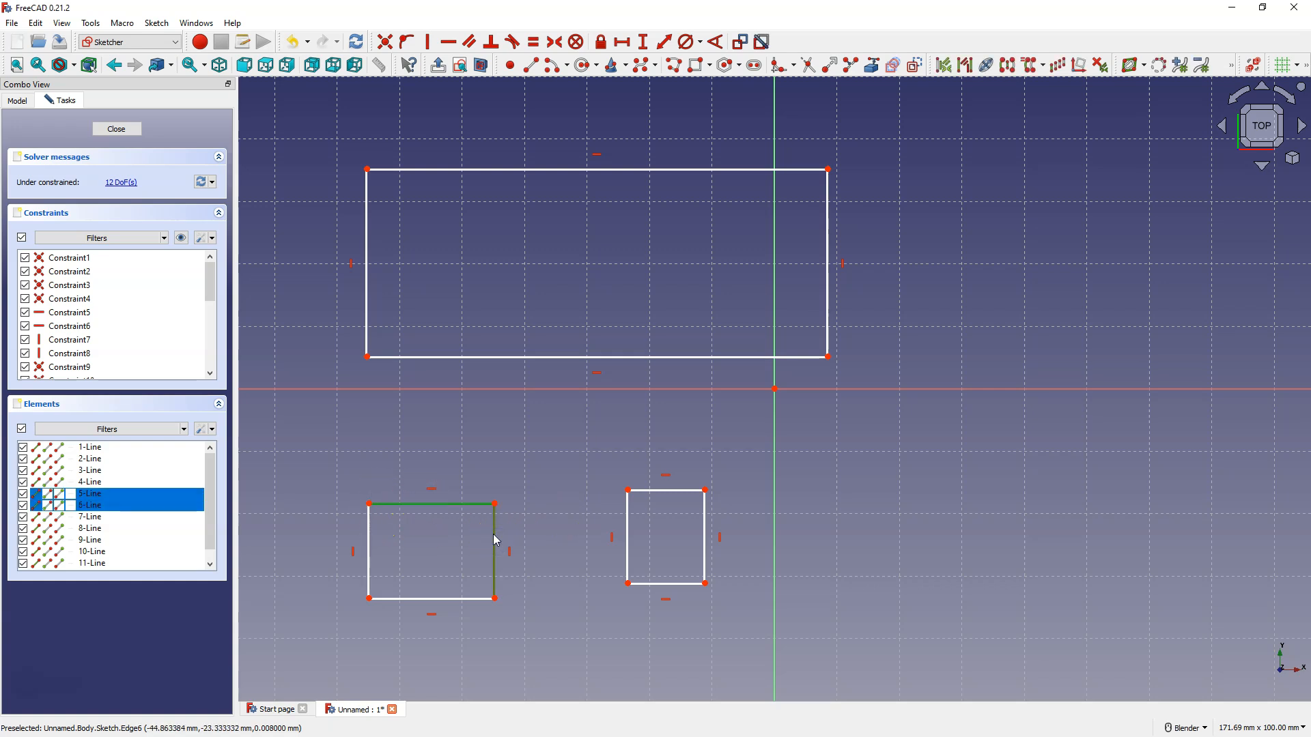
left_click(433, 604)
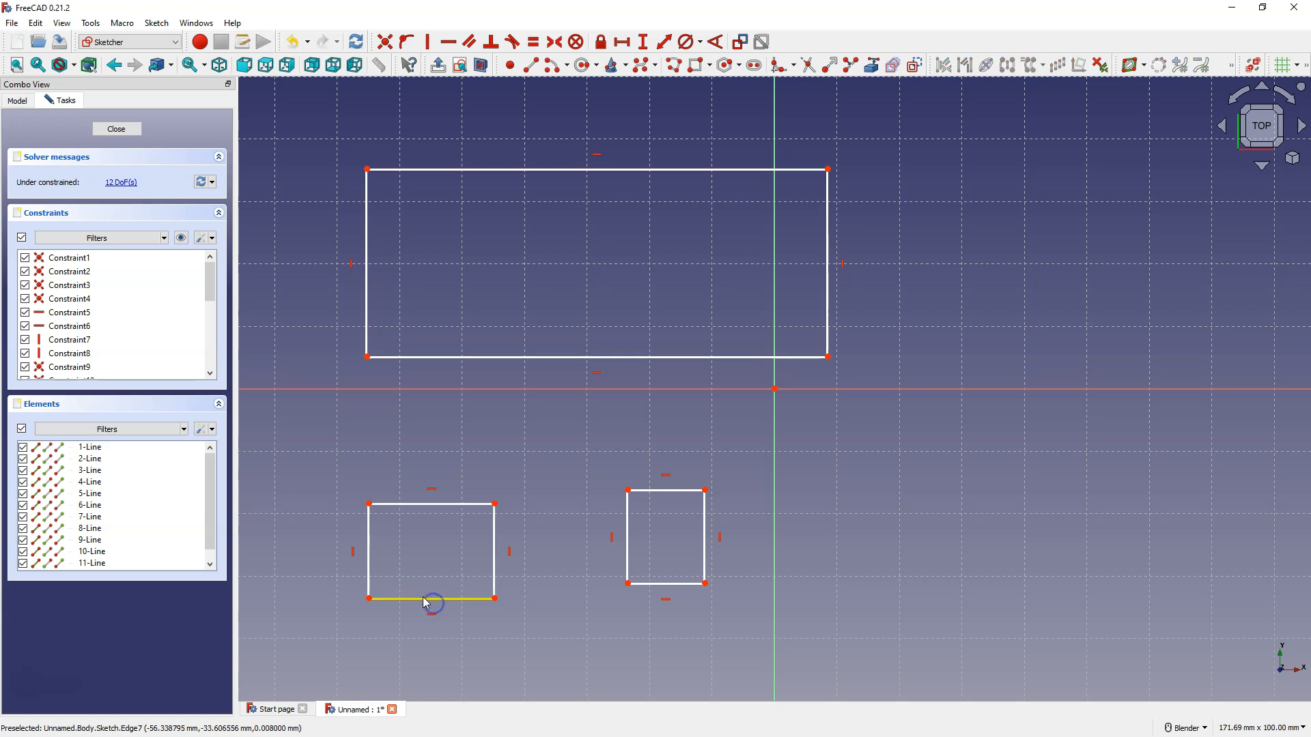
left_click(424, 601)
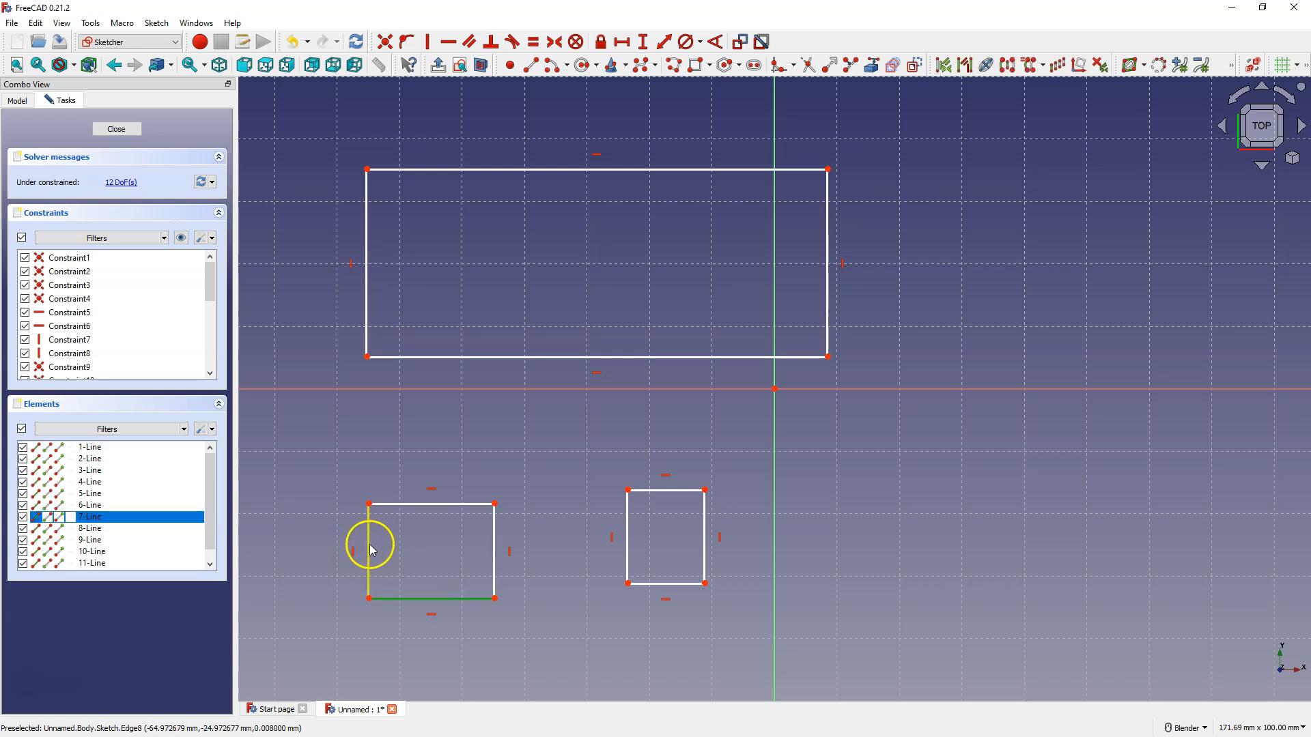
left_click(370, 550)
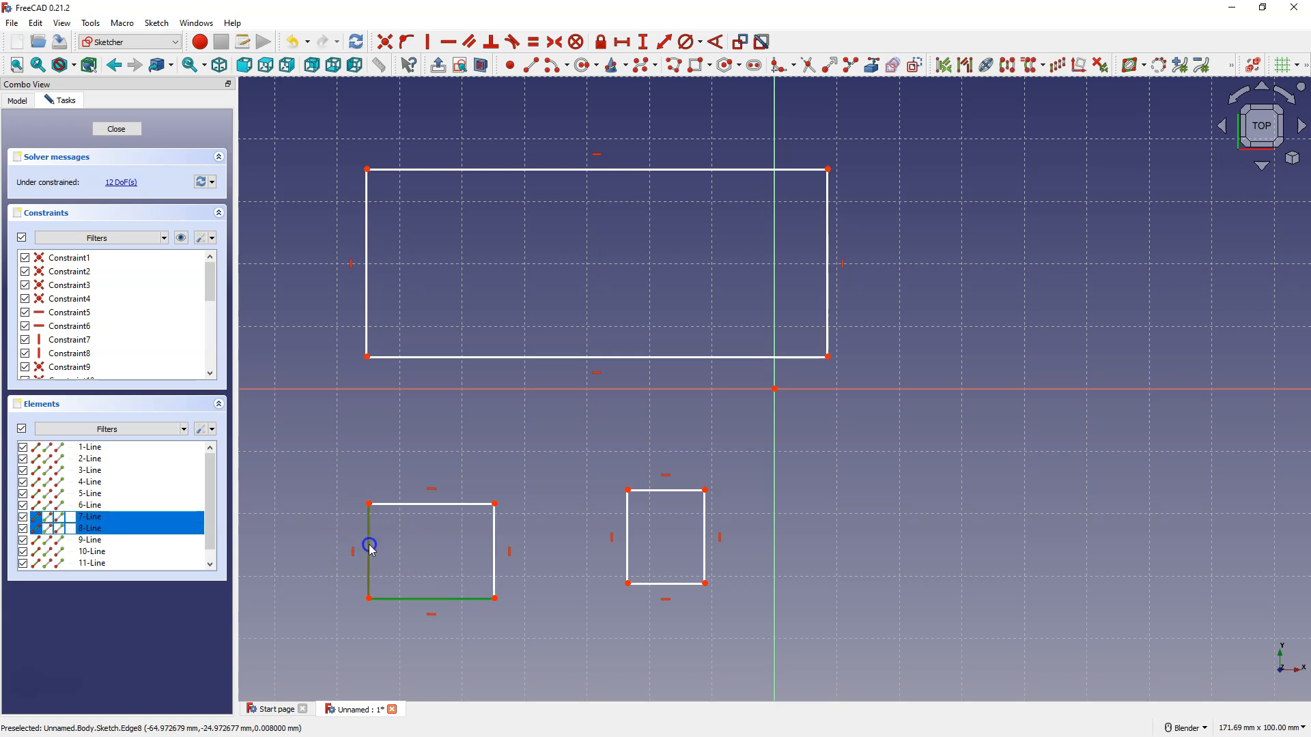
left_click(447, 505)
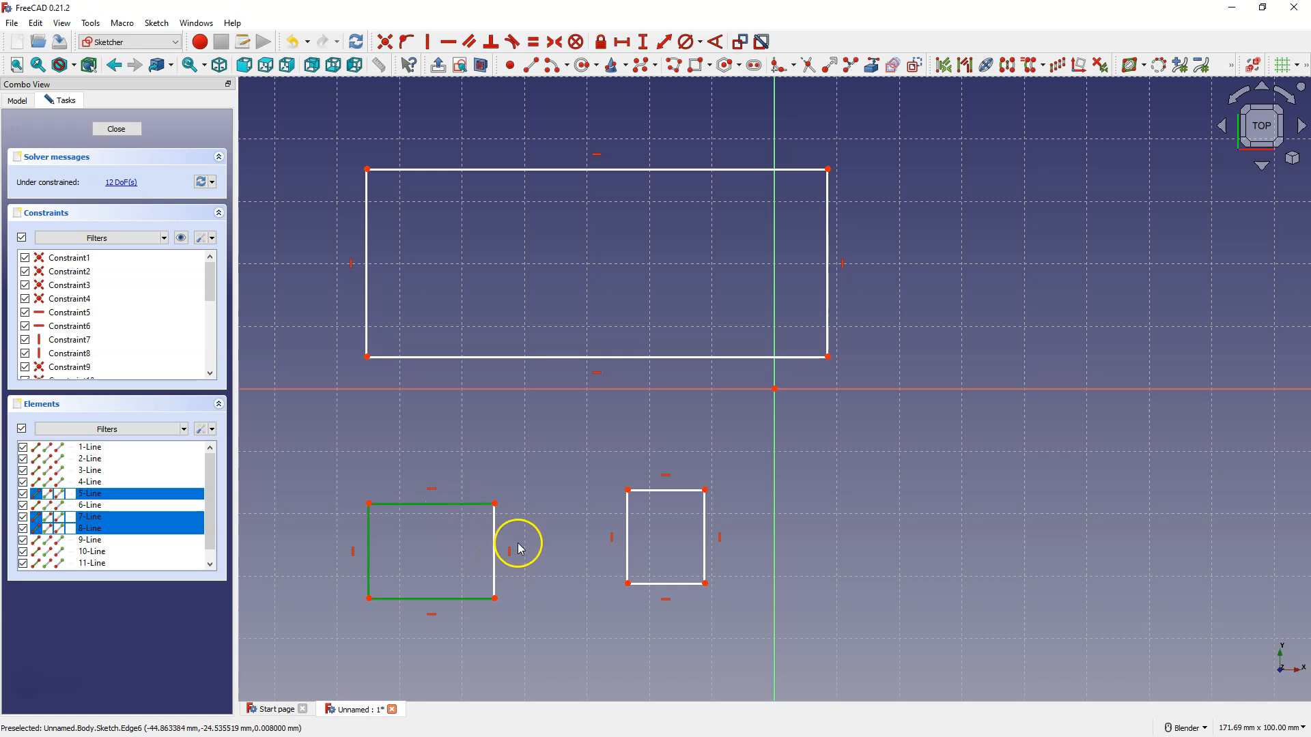
left_click(495, 548)
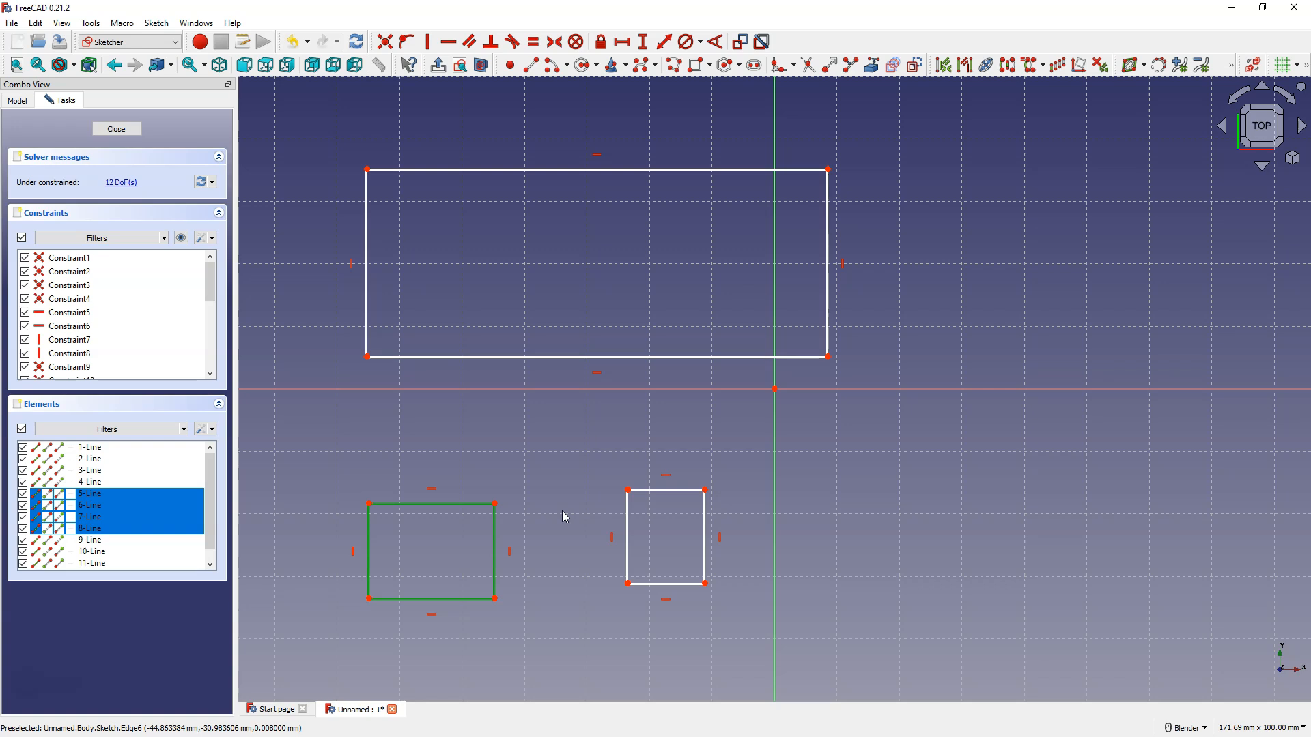
left_click(678, 490)
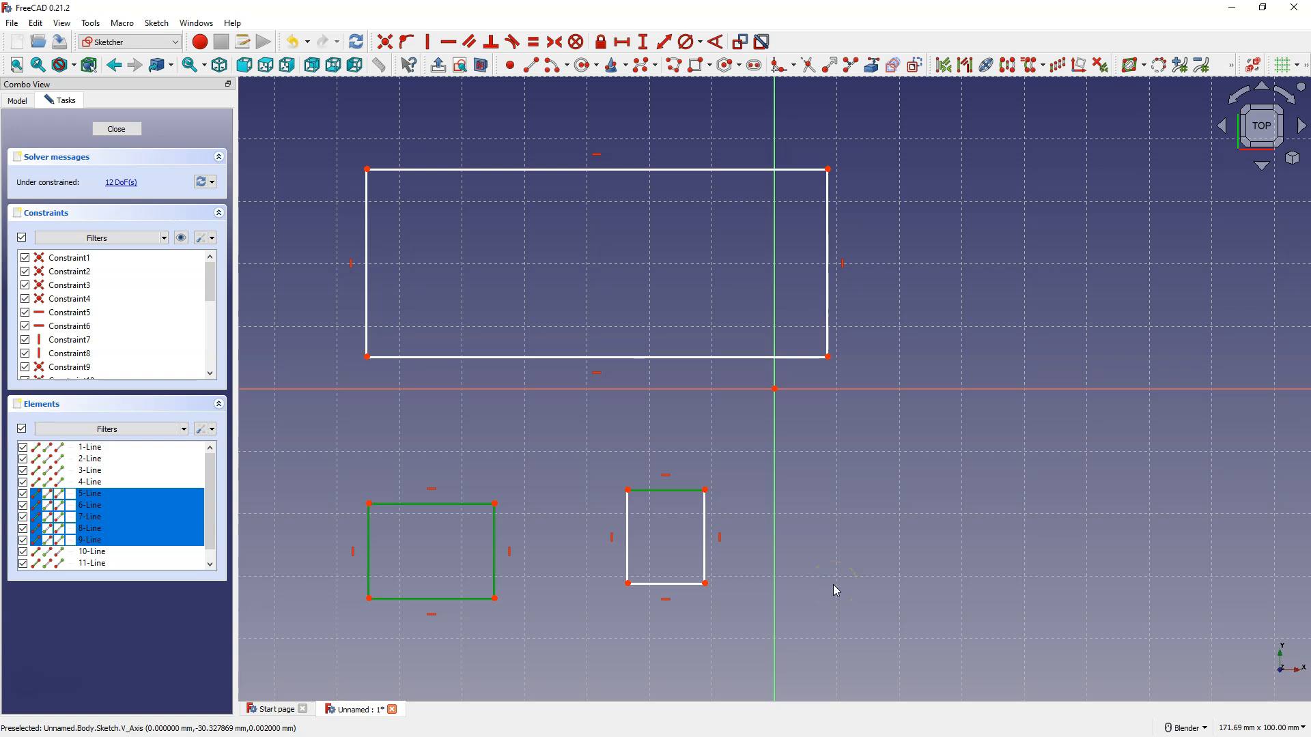
Box-select both small rectangles below the horizontal axis and delete them
left_click_drag(326, 449, 751, 647)
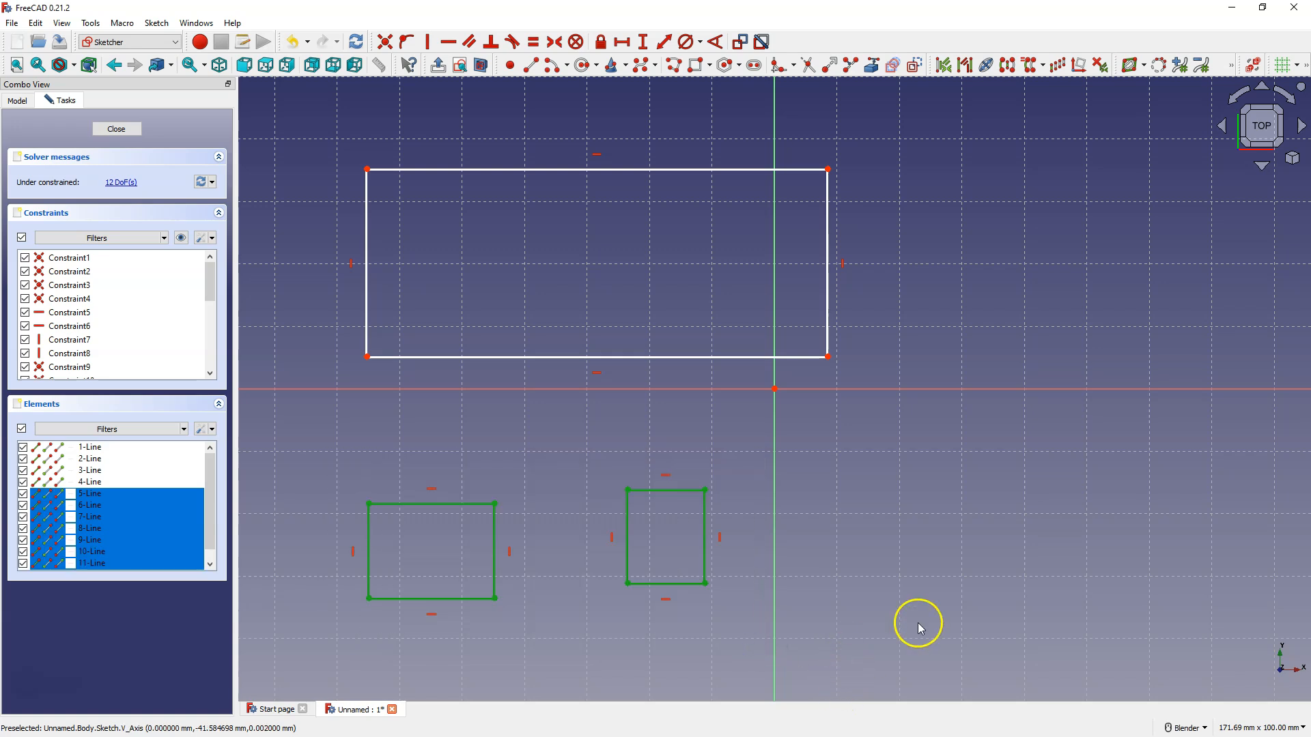
left_click(853, 495)
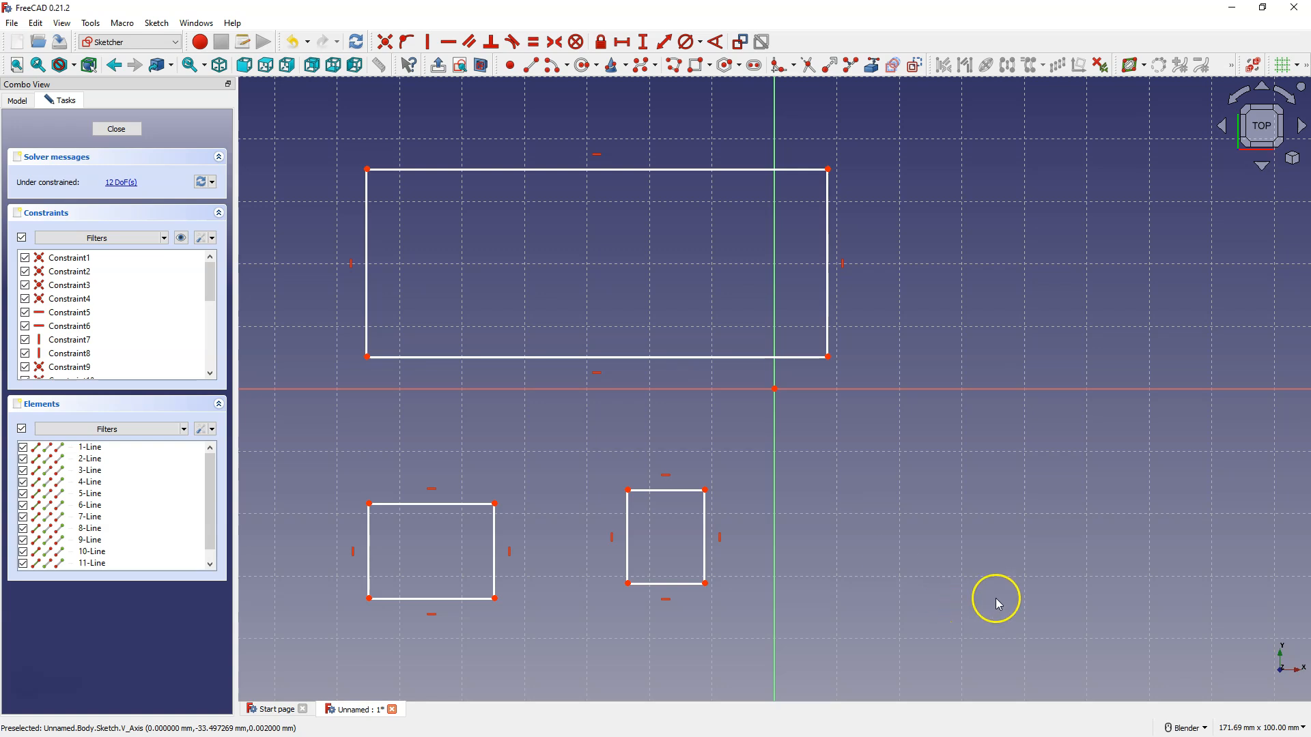
left_click_drag(323, 451, 744, 639)
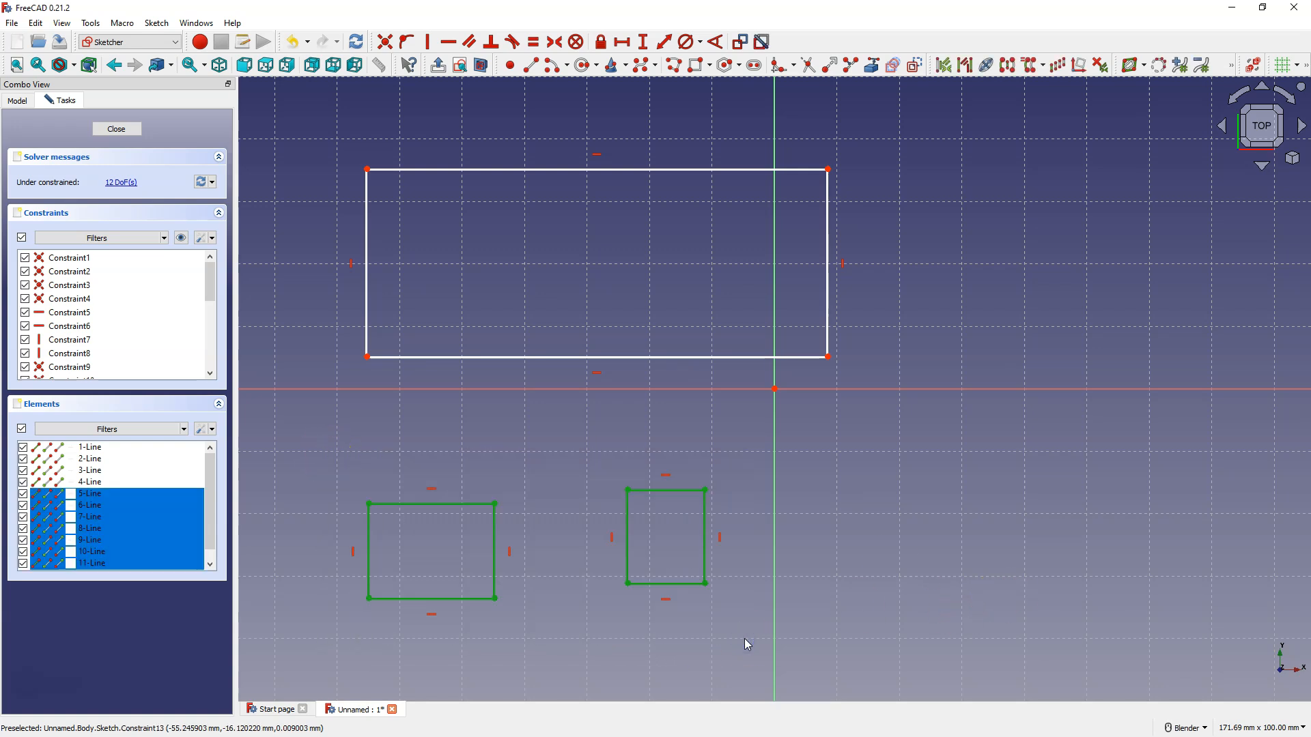
key("Delete")
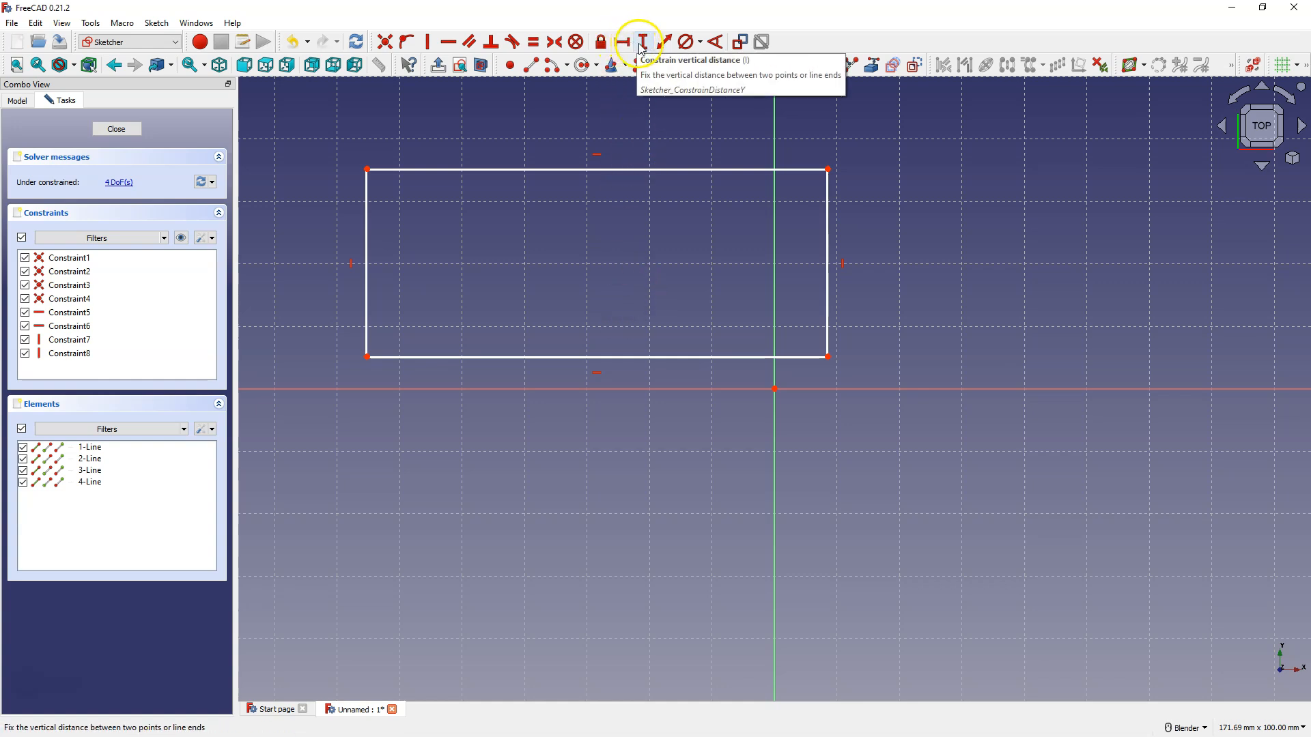
left_click(662, 44)
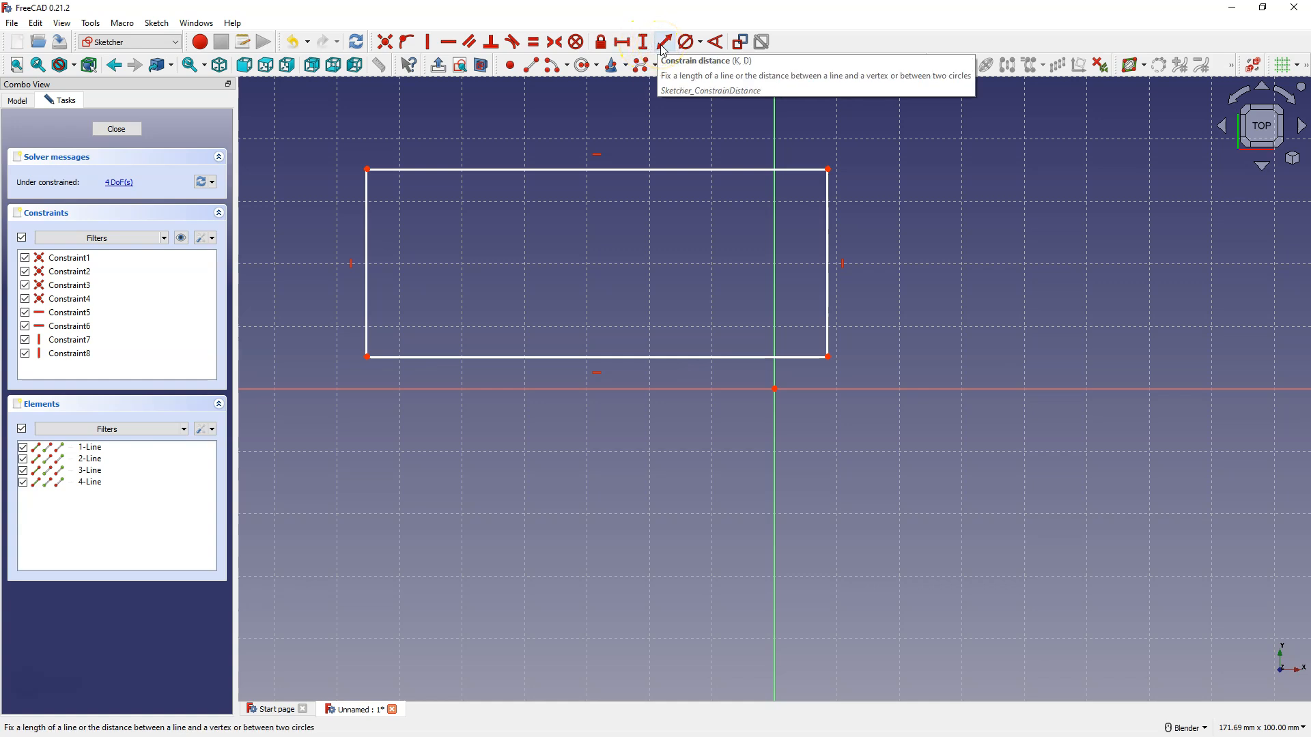
left_click(700, 45)
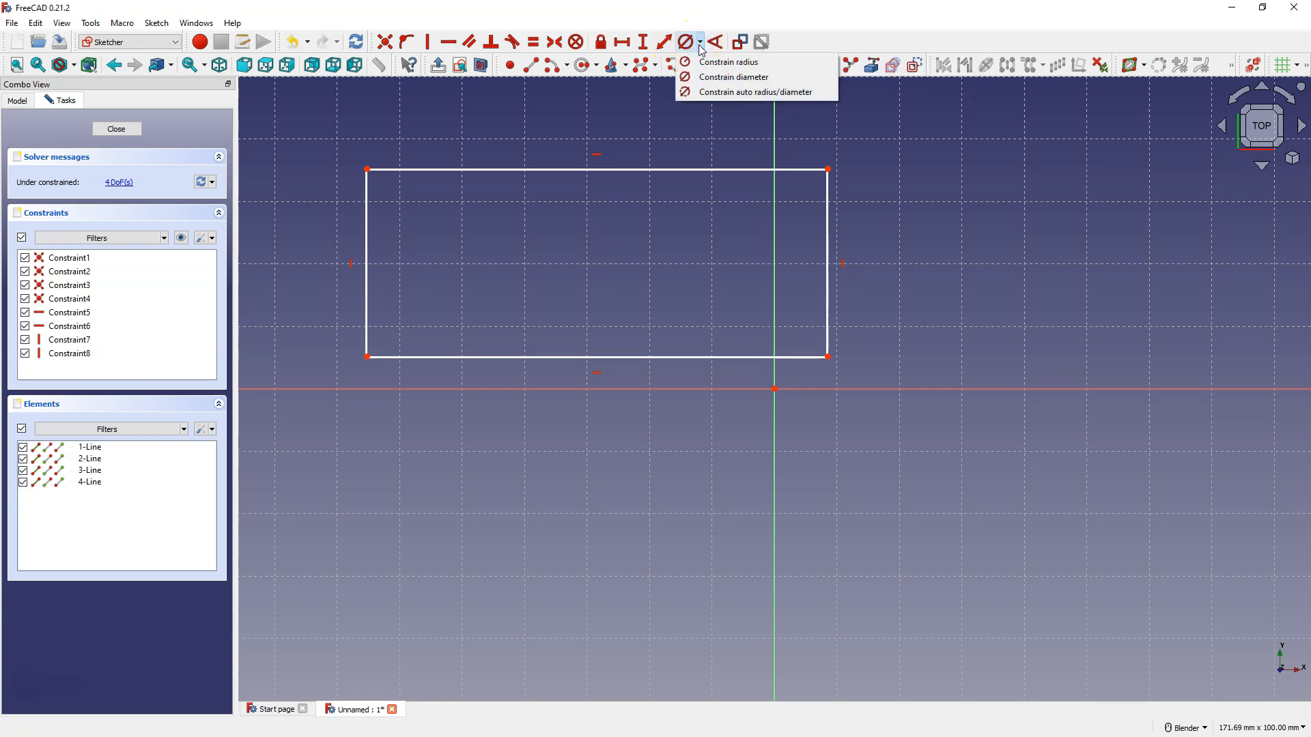
left_click(701, 49)
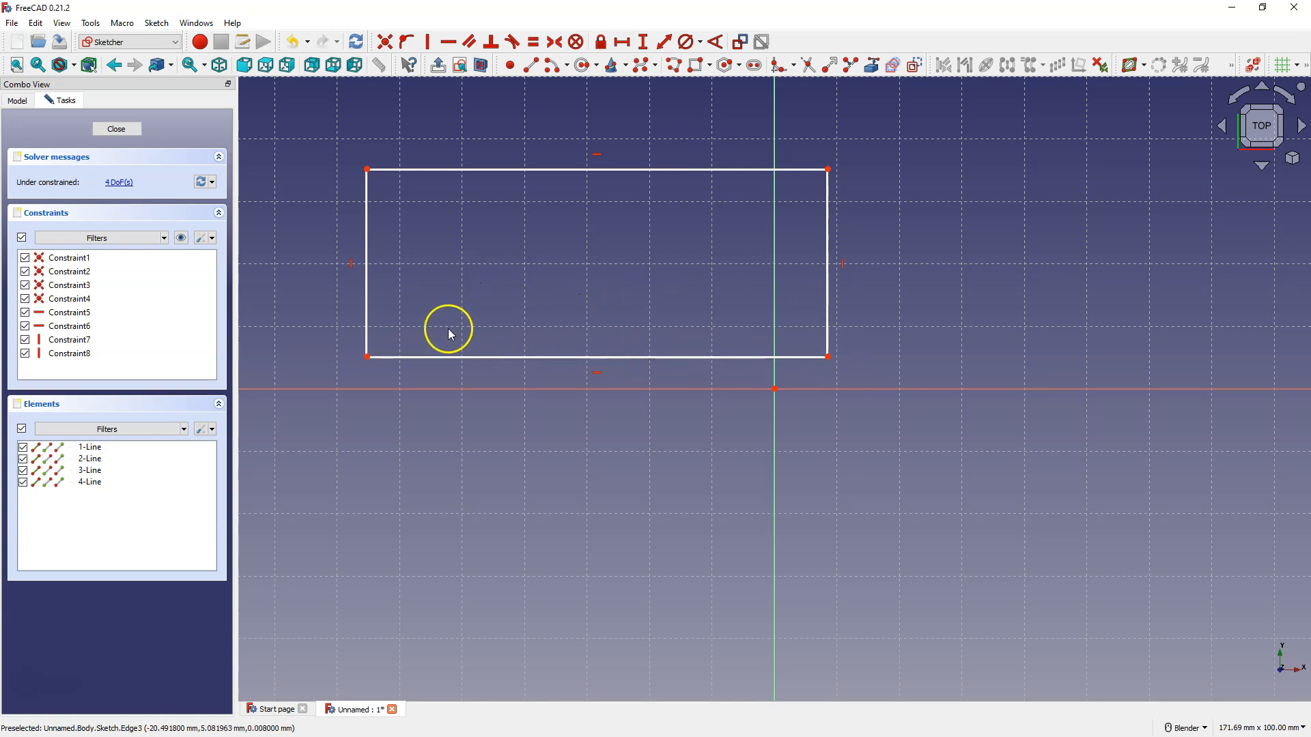
Constrain the horizontal length of the rectangle's bottom edge to 100 mm and end the constraint tool
left_click(629, 45)
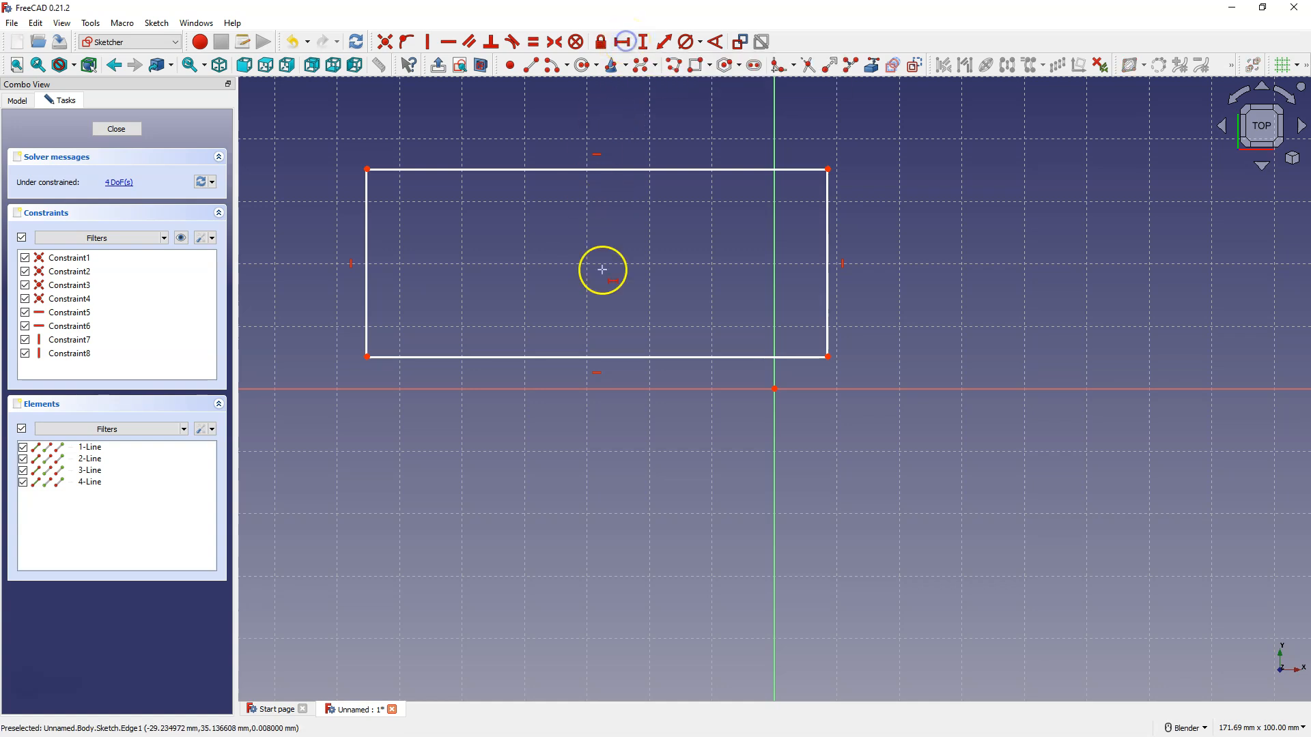
left_click(620, 355)
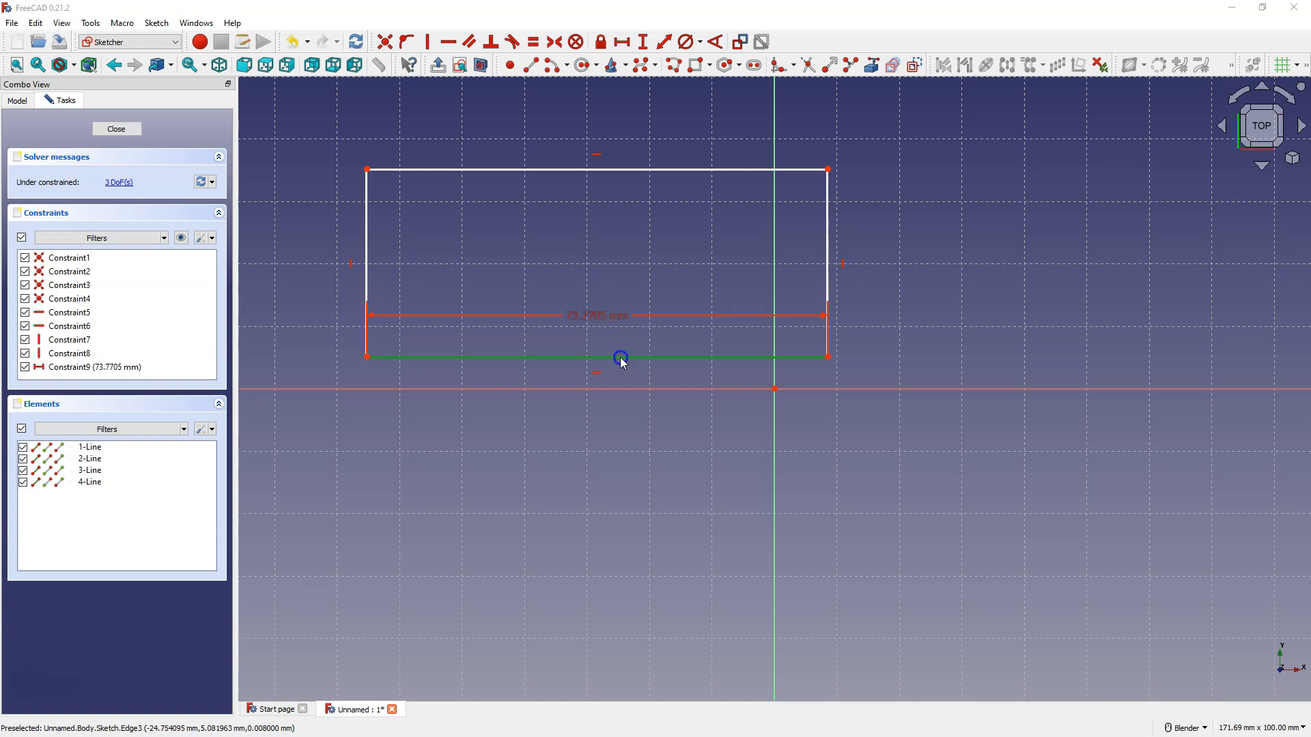
type("100")
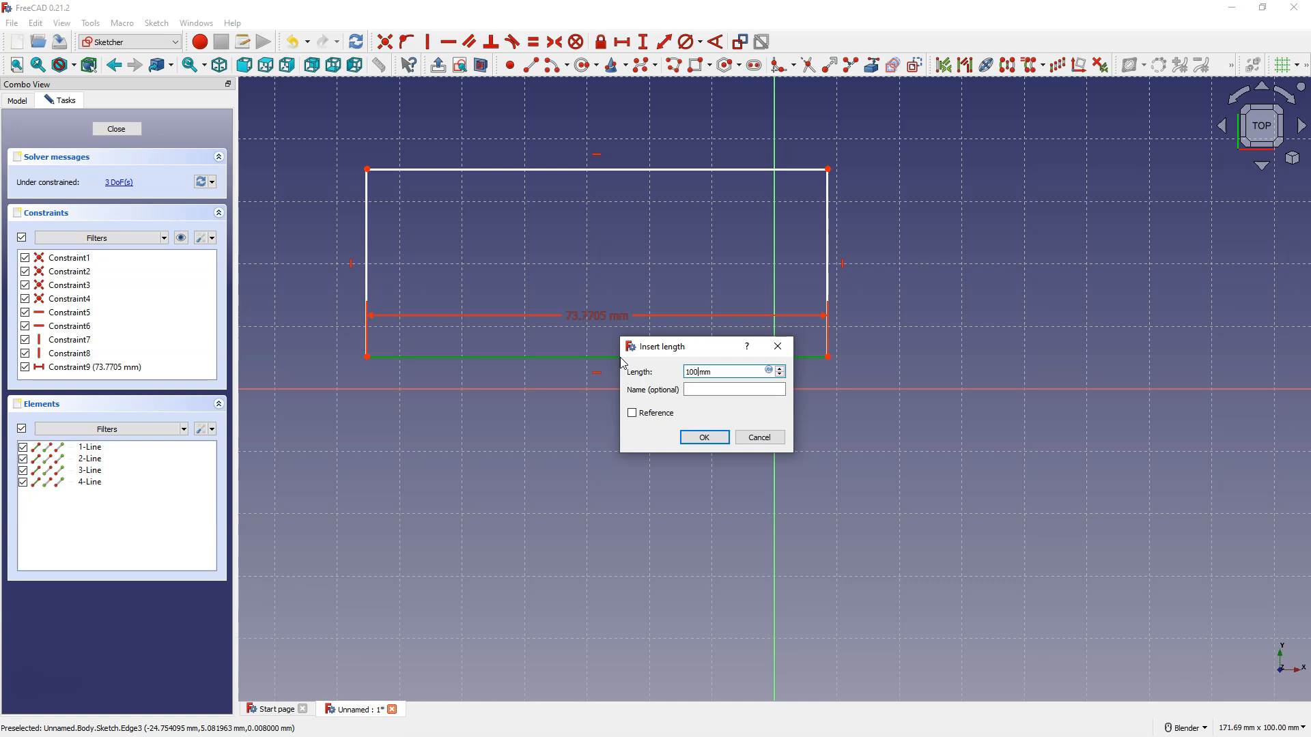
left_click(706, 439)
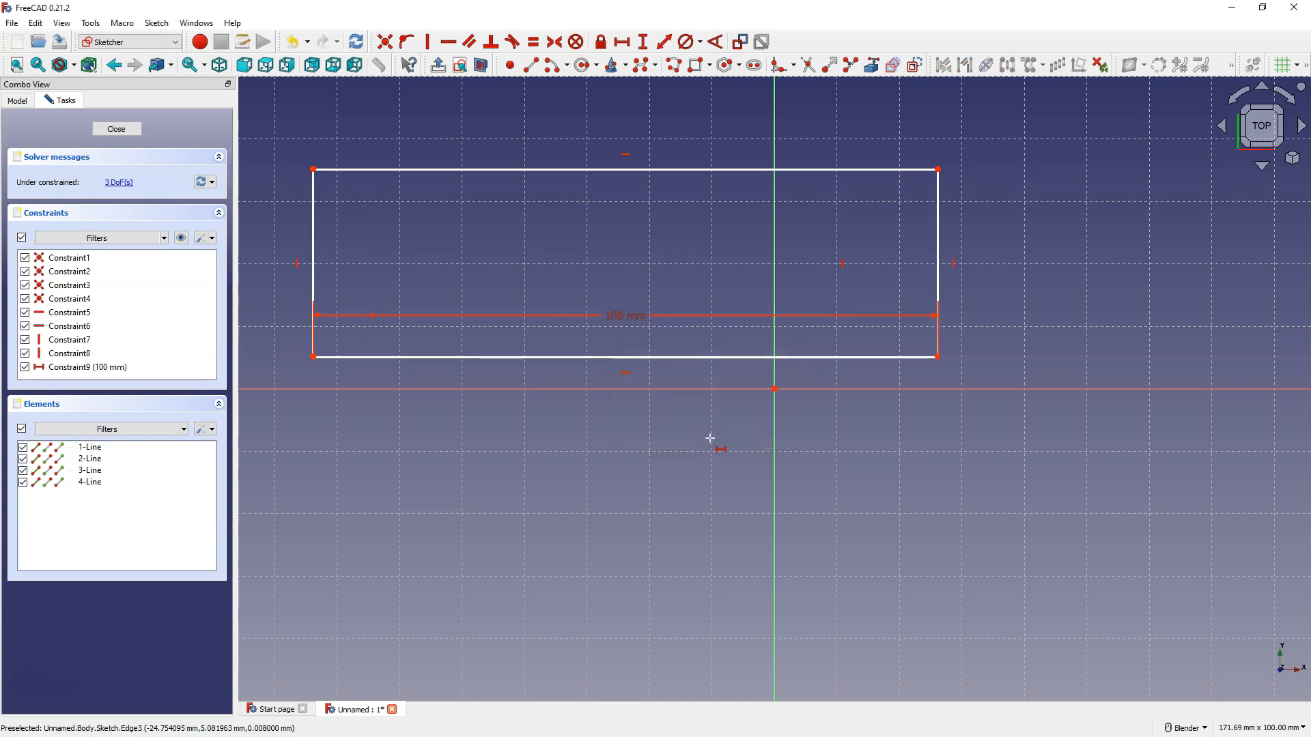
right_click(669, 489)
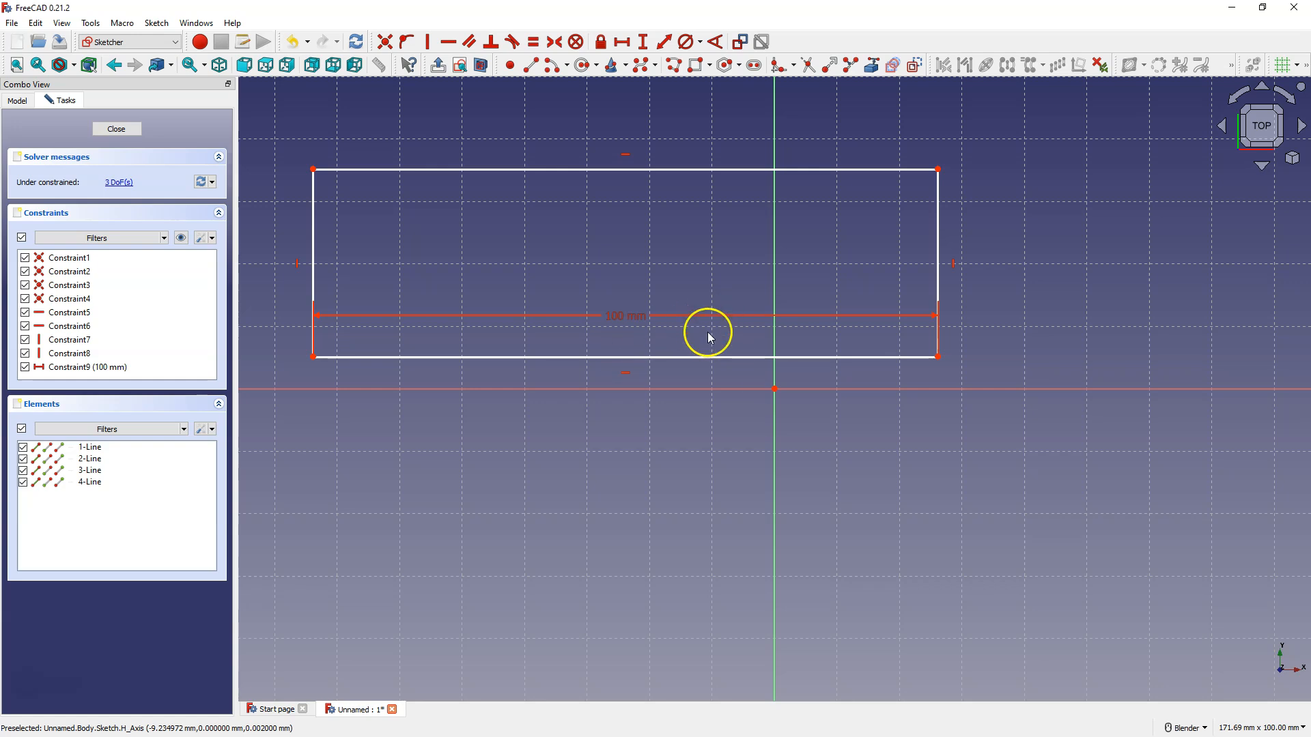
Place the width dimension below the rectangle, then move the rectangle's edges so it spans the vertical axis with its bottom edge near the horizontal axis
left_click_drag(633, 320, 628, 452)
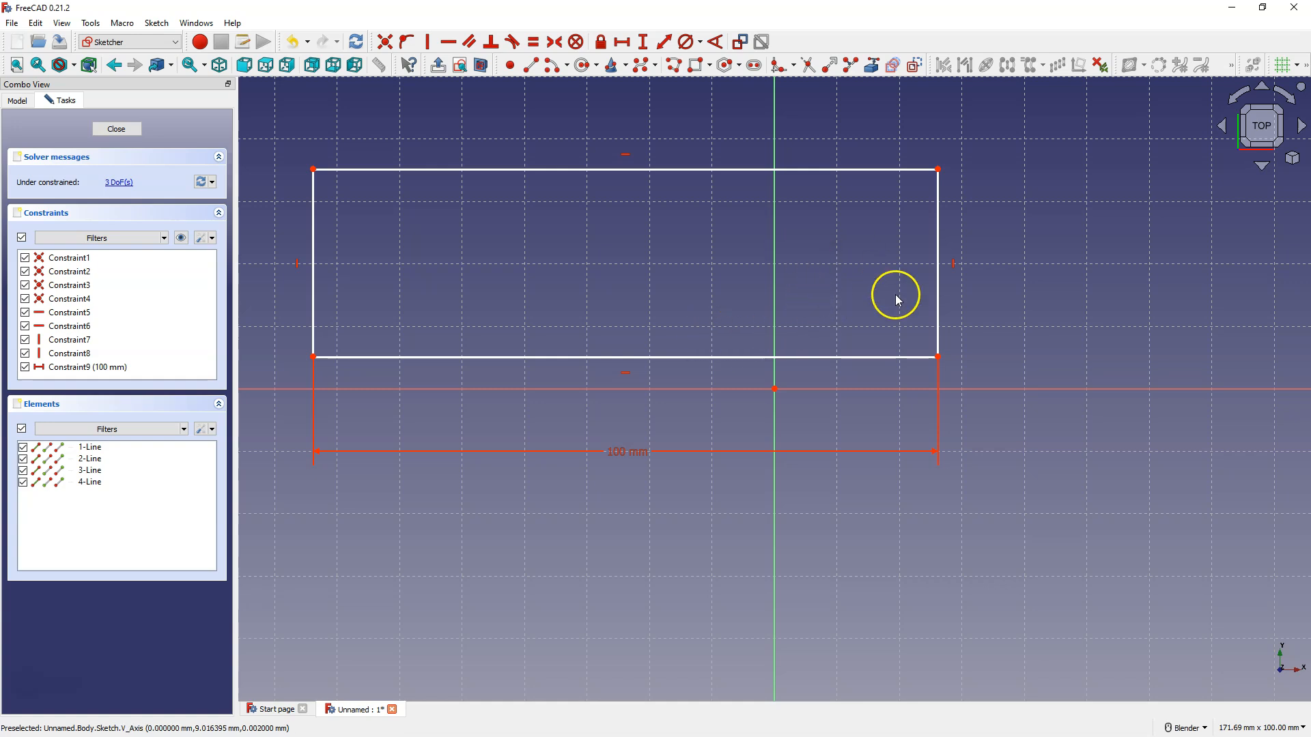
left_click_drag(939, 308, 1062, 344)
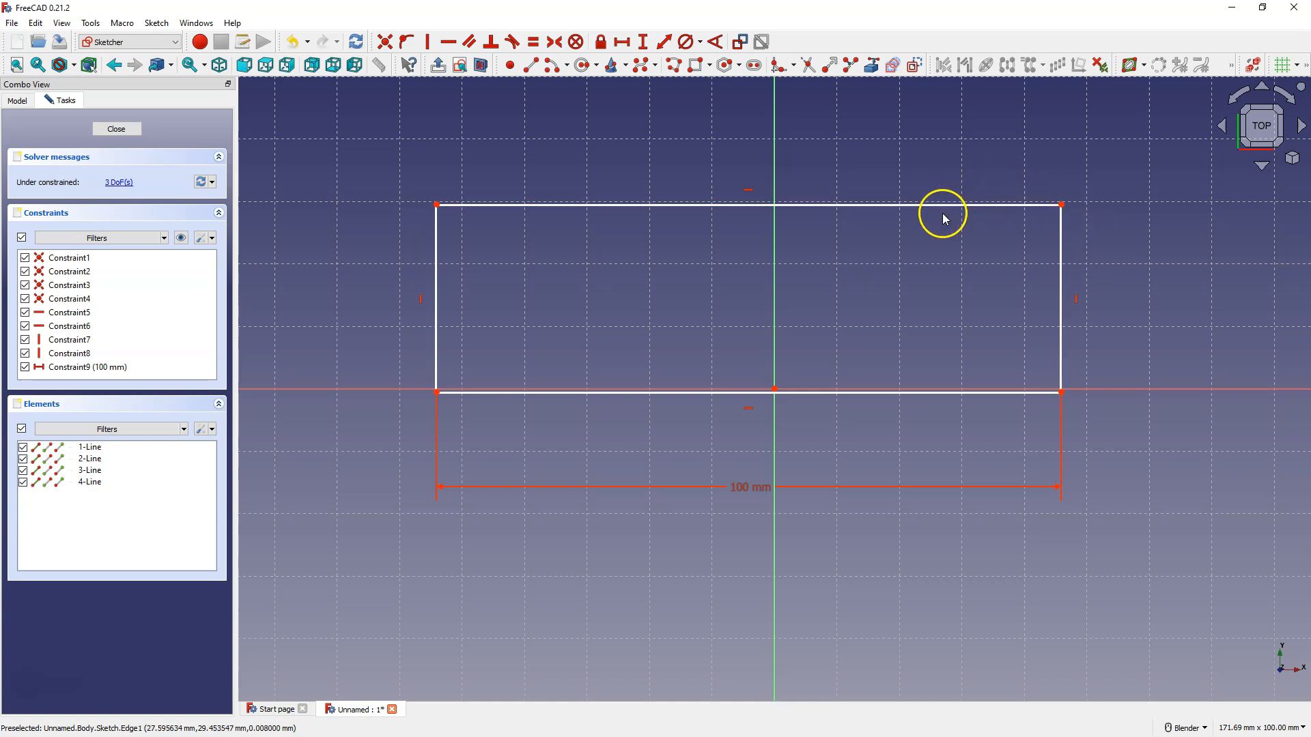
left_click_drag(935, 211, 868, 221)
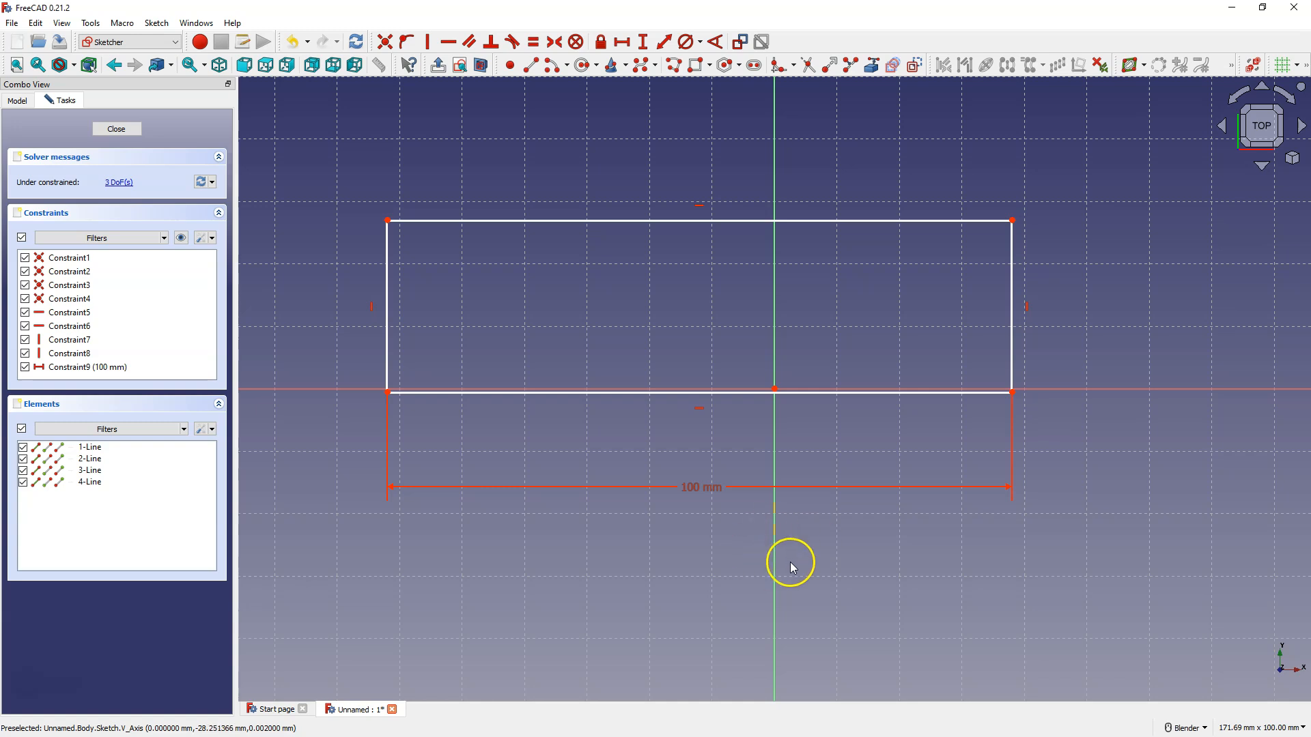
Set the rectangle's horizontal length constraint to 150 mm
double_click(708, 490)
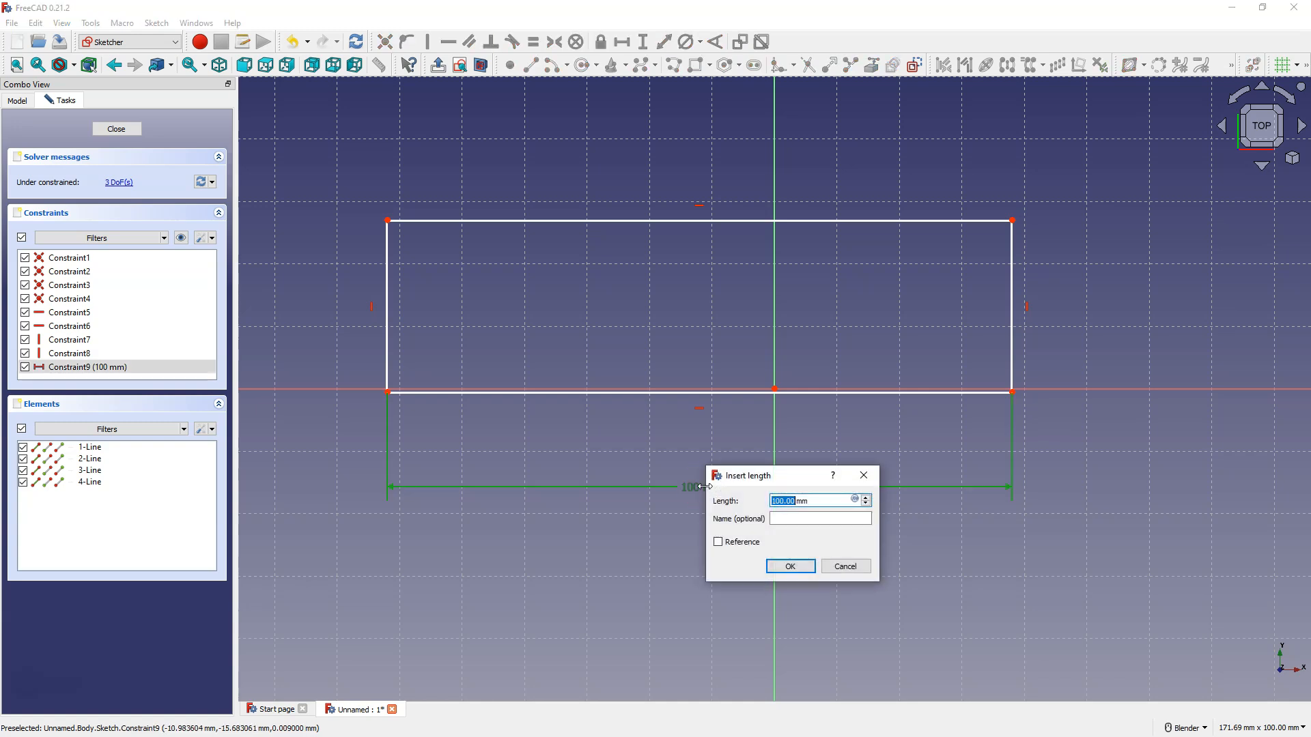
type("150")
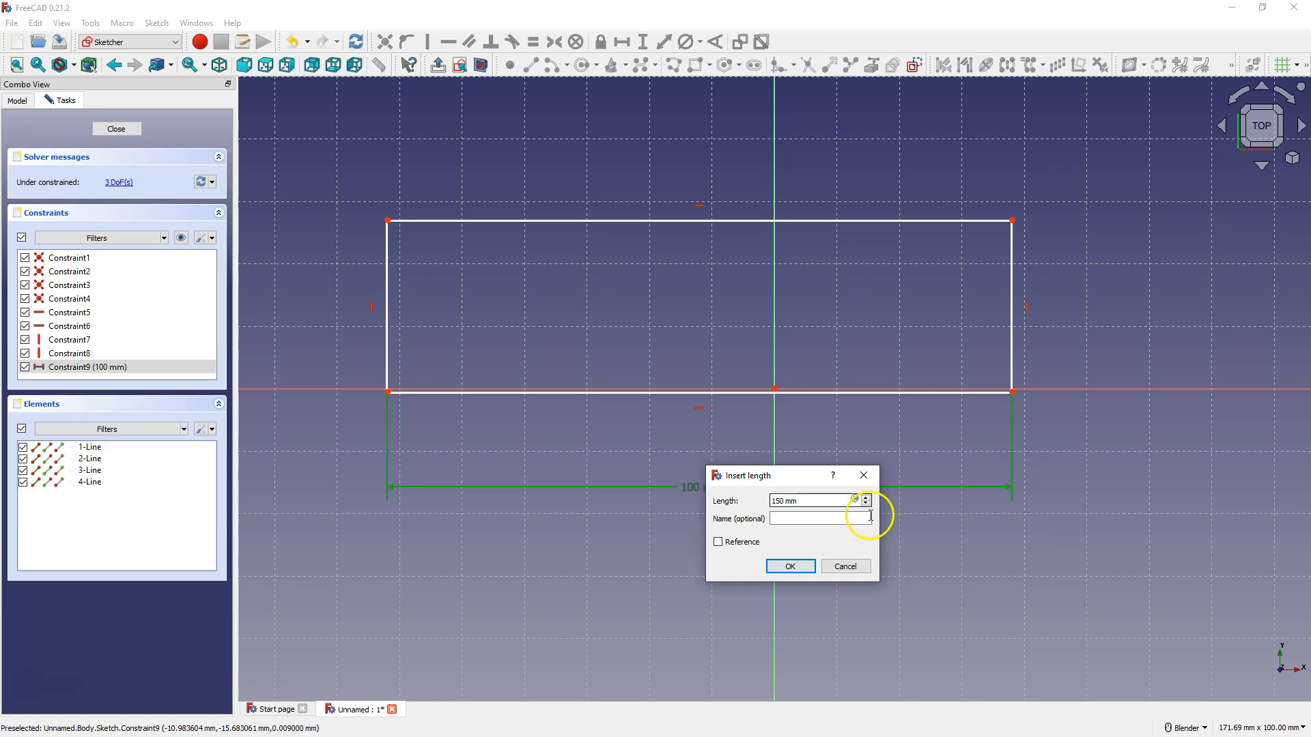
left_click(792, 566)
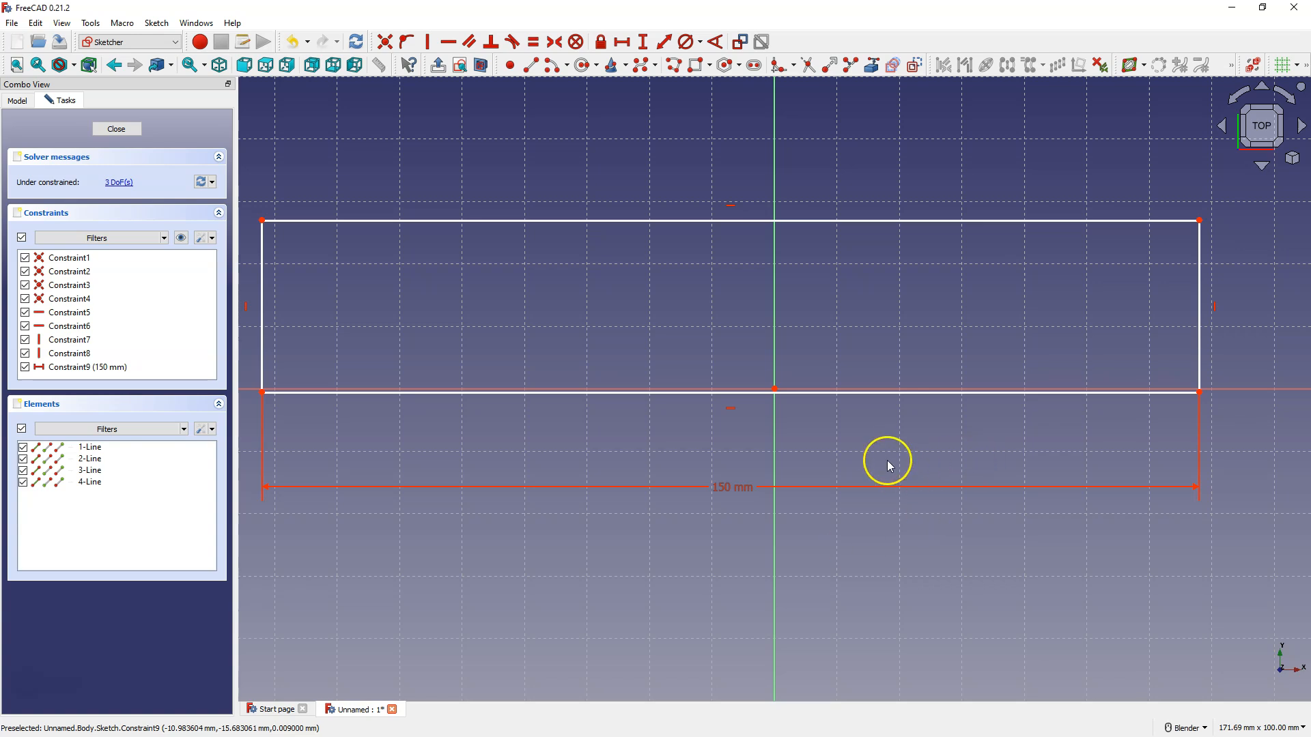
Adjust the rectangle's height by moving its unconstrained top edge, shifting the rectangle slightly to the left
scroll(887, 460, "down", 5)
scroll(890, 465, "up", 5)
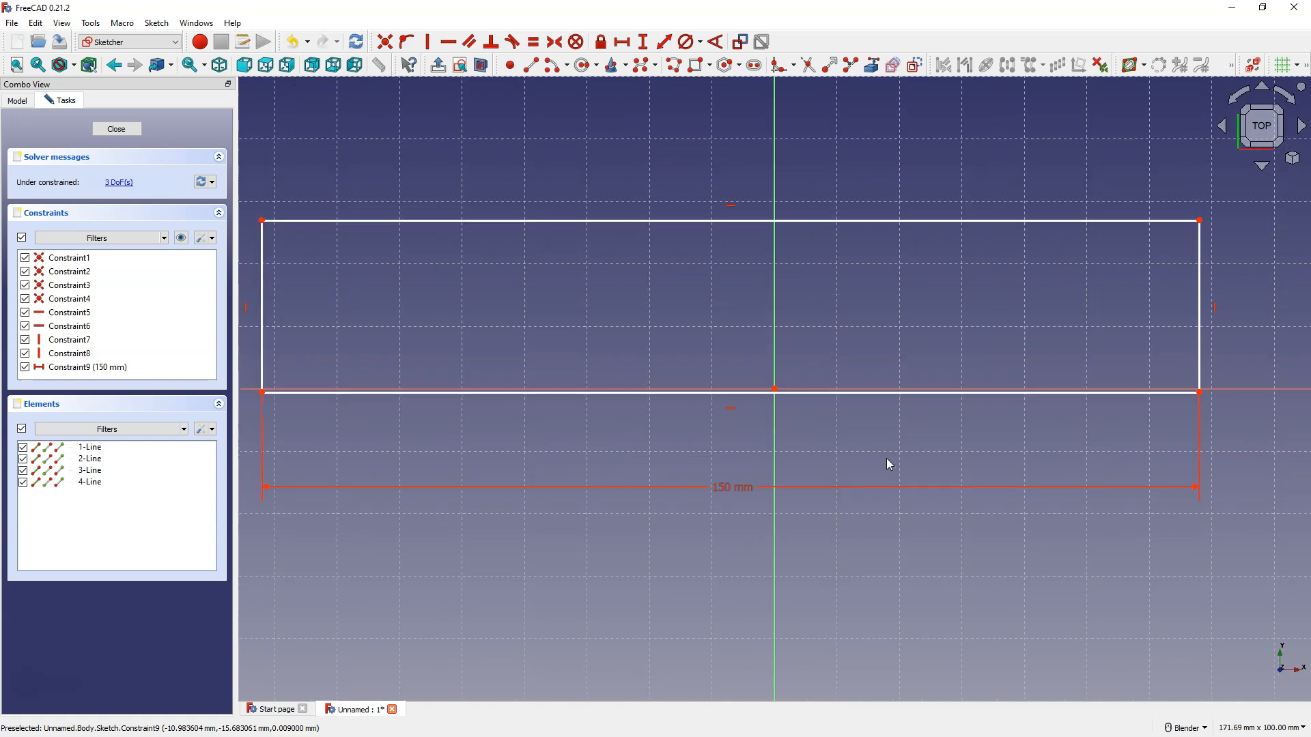
scroll(886, 463, "down", 1)
mouse_move(840, 263)
left_mouse_down()
mouse_move(853, 224)
mouse_move(869, 219)
mouse_move(881, 243)
mouse_move(860, 275)
mouse_move(916, 266)
mouse_move(849, 206)
mouse_move(904, 211)
mouse_move(794, 281)
mouse_move(818, 222)
mouse_move(805, 227)
left_mouse_up()
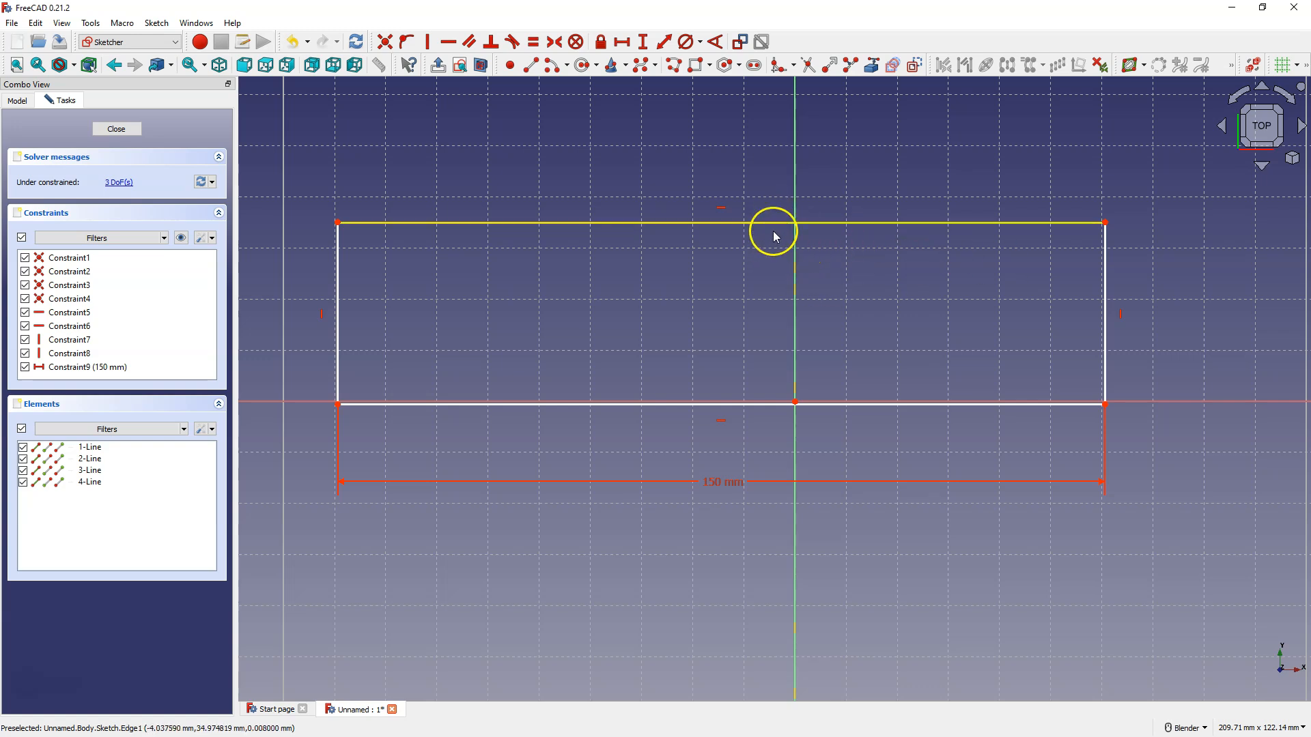
mouse_move(768, 220)
left_mouse_down()
mouse_move(826, 202)
mouse_move(737, 205)
mouse_move(748, 265)
mouse_move(756, 240)
left_mouse_up()
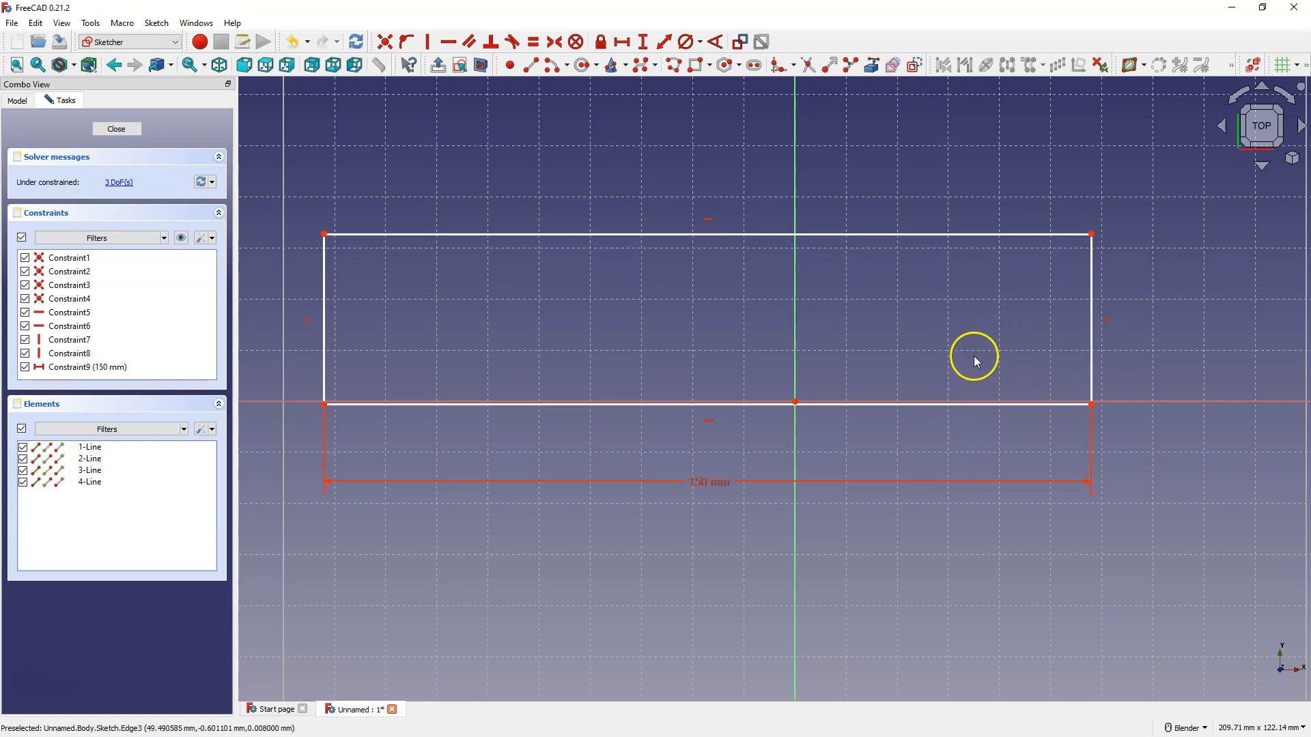
Tilt the view away from the sketch plane and restore the straight top view of the rectangle
mouse_move(963, 350)
middle_mouse_down()
mouse_move(942, 348)
mouse_move(986, 296)
mouse_move(930, 347)
mouse_move(904, 330)
mouse_move(966, 293)
mouse_move(945, 290)
mouse_move(962, 287)
mouse_move(962, 304)
middle_mouse_up()
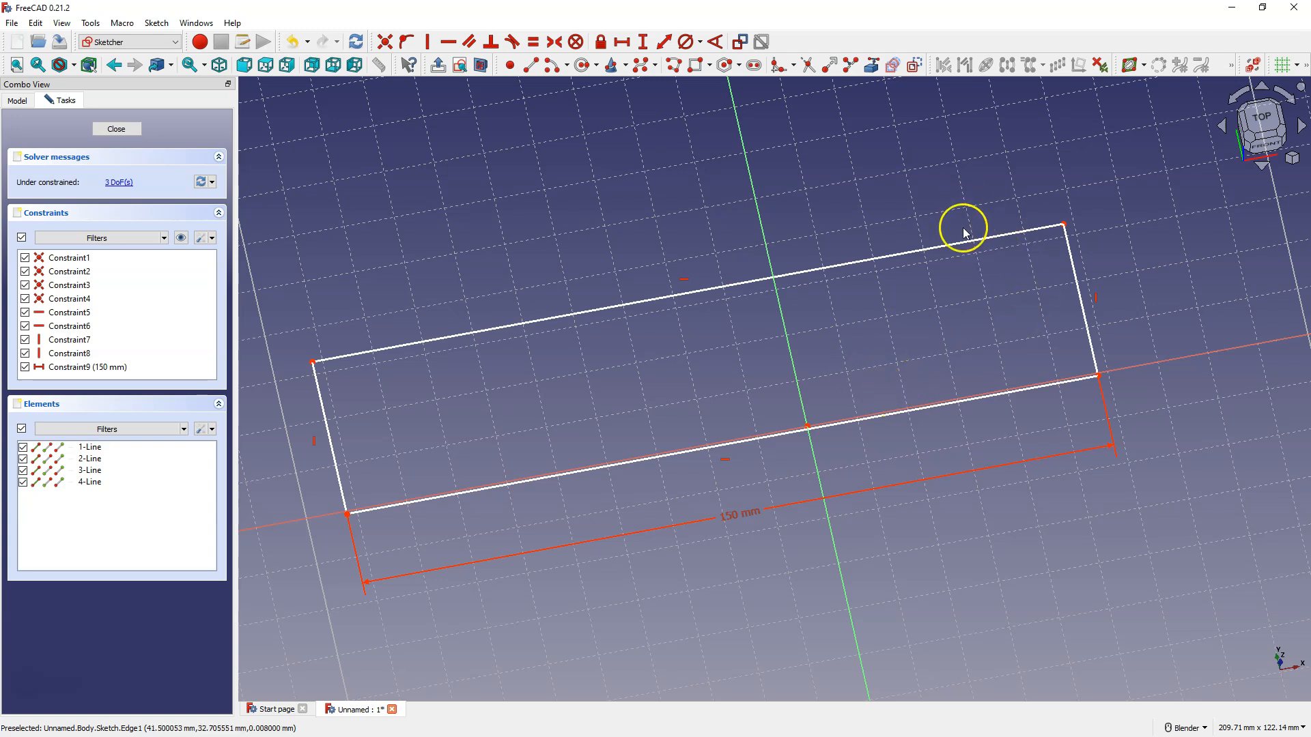
left_click(1265, 130)
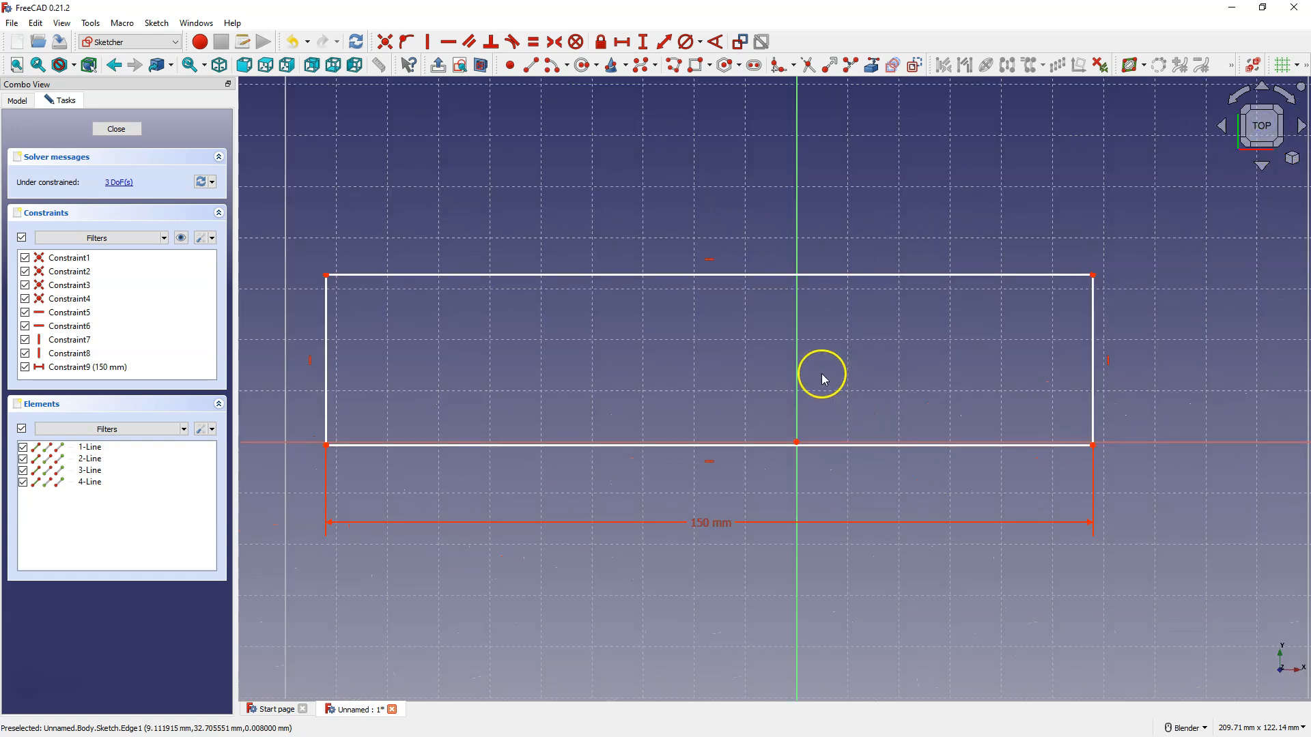
middle_click_drag(819, 374, 837, 250)
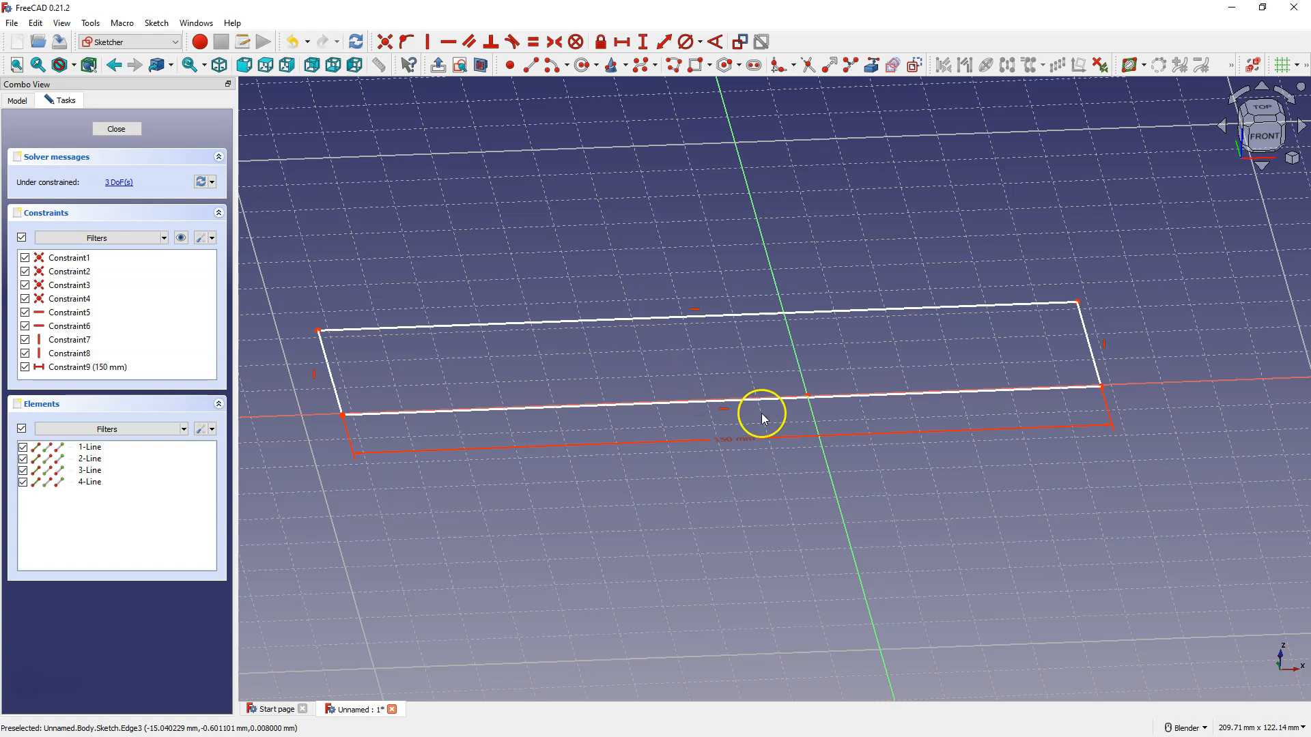
left_click(266, 68)
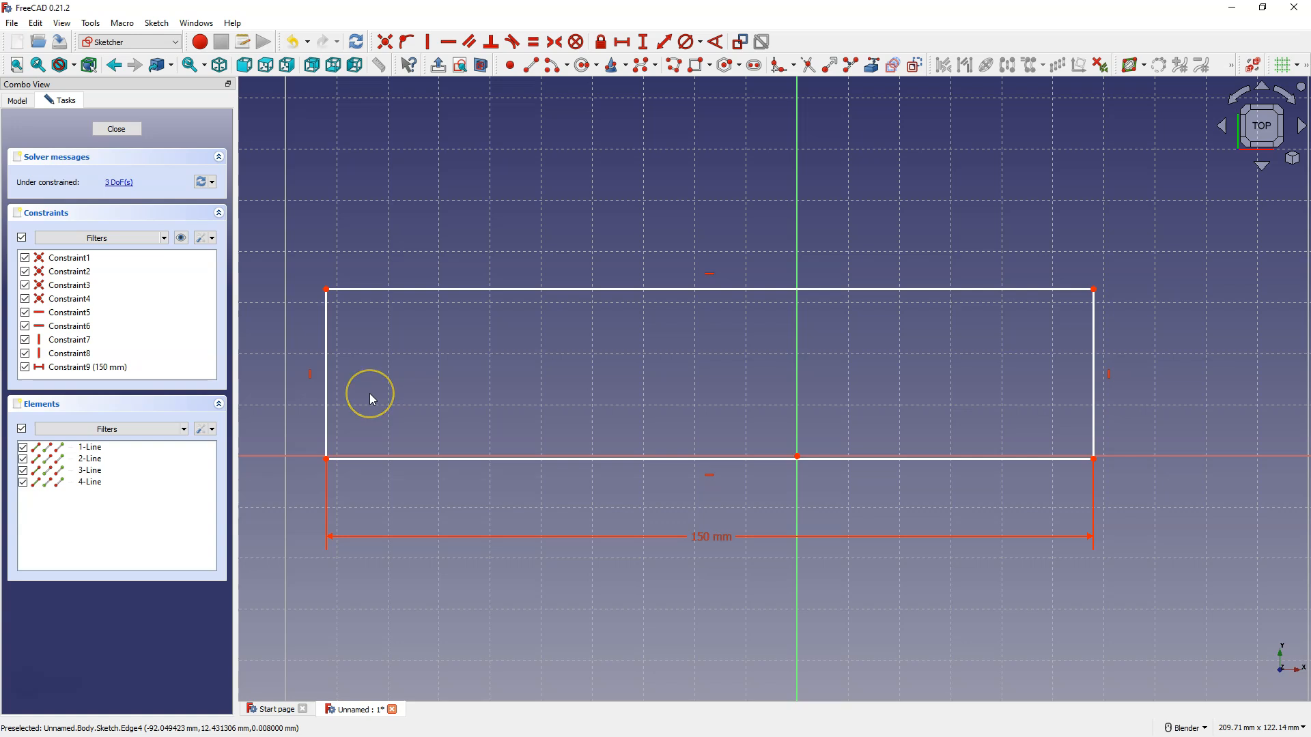
Constrain the vertical length of the rectangle's left edge to 70 mm
left_click(327, 394)
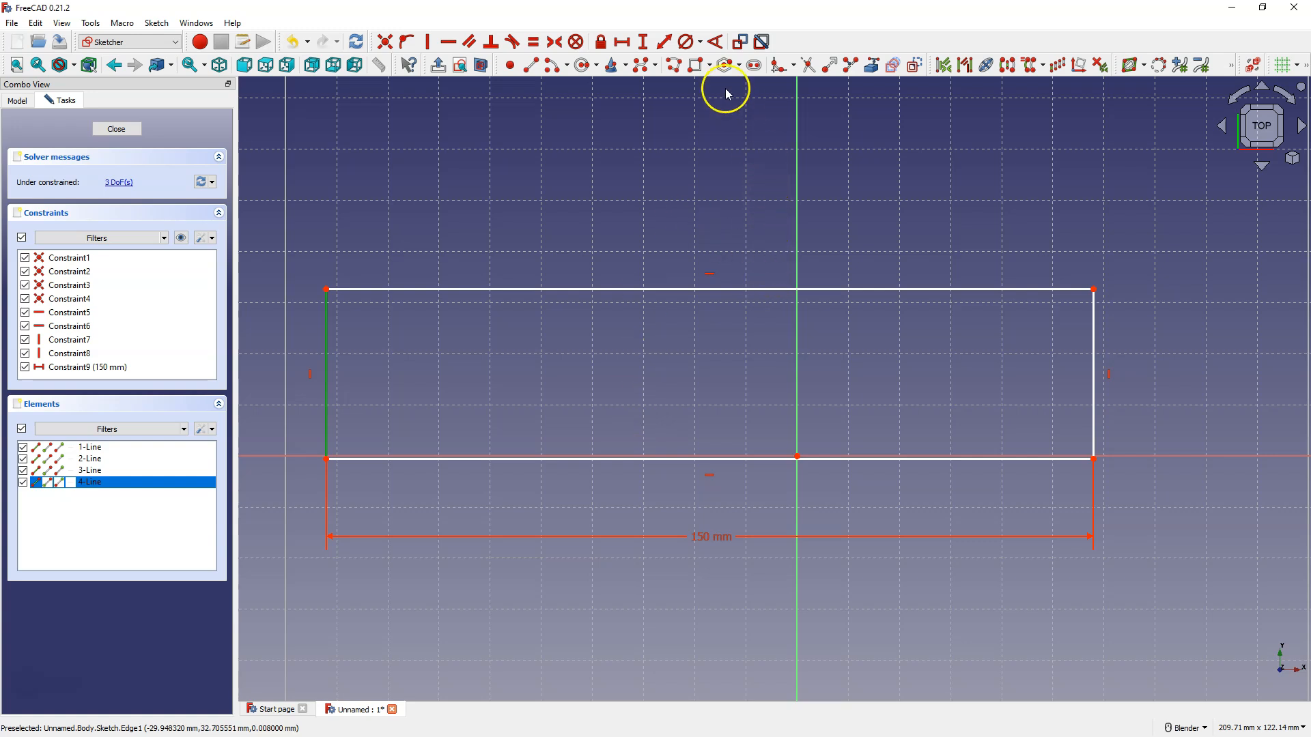
left_click(643, 42)
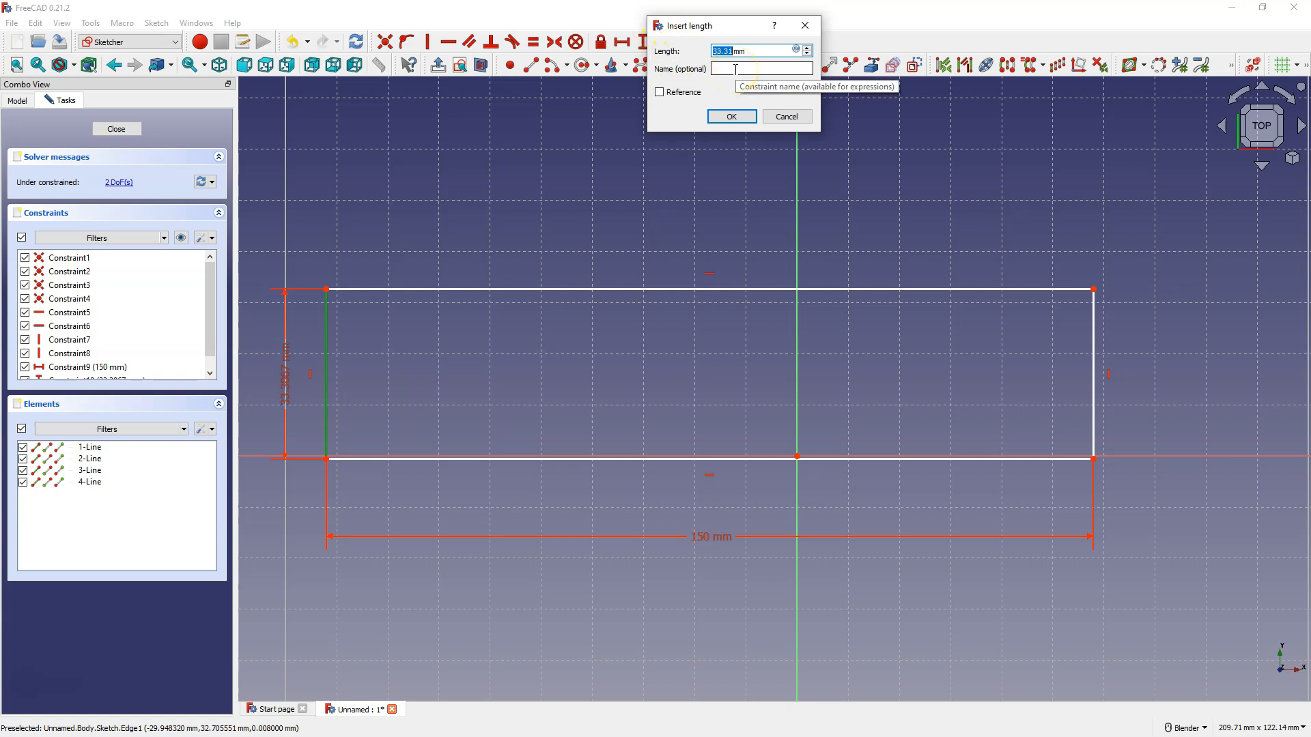
type("70")
key("Return")
left_click(1151, 362)
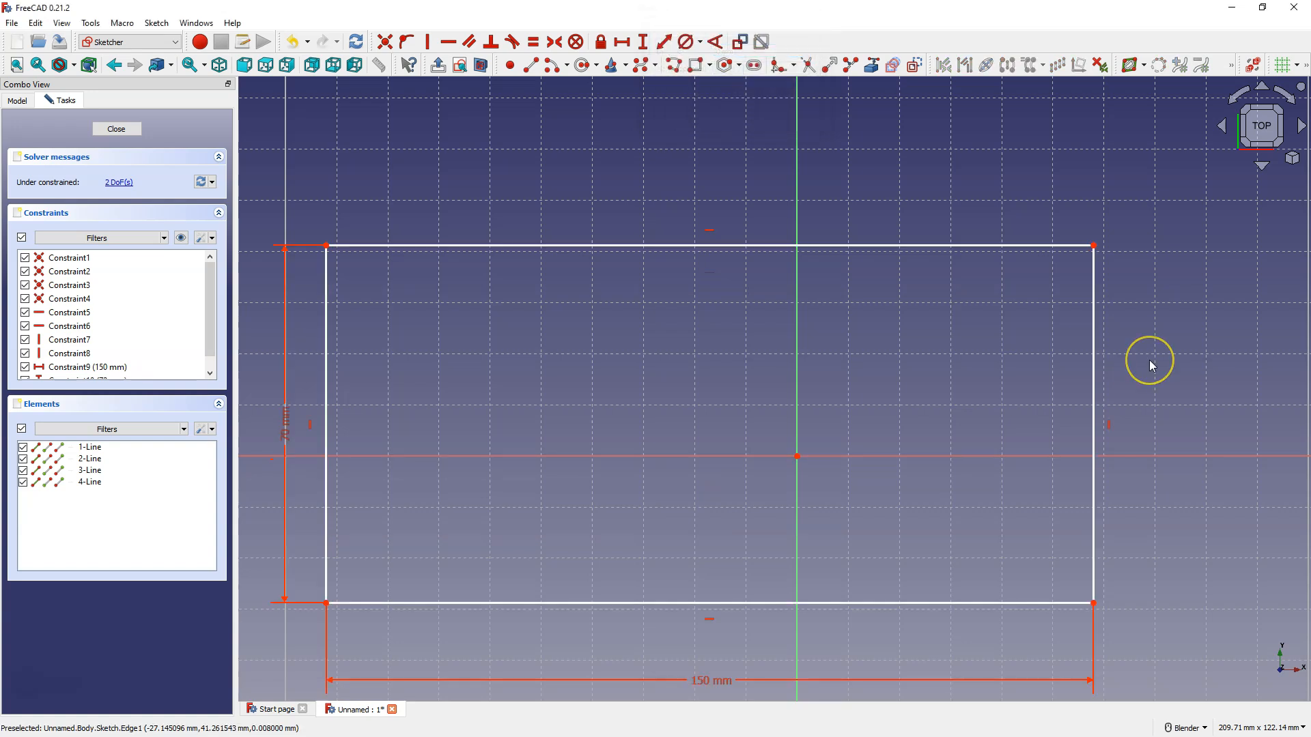
Move the dimensioned rectangle by its edges and corner into the area above and to the right of the origin
left_click(1083, 308)
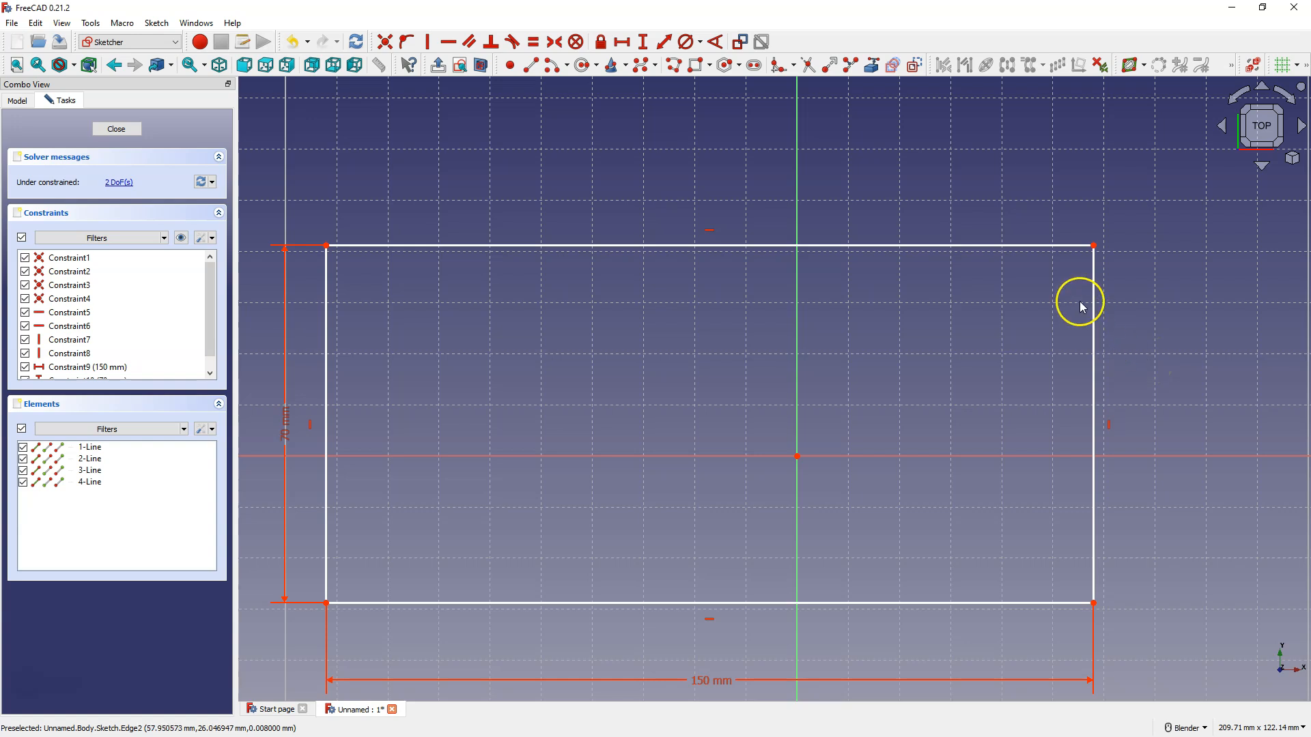
left_click_drag(902, 247, 963, 246)
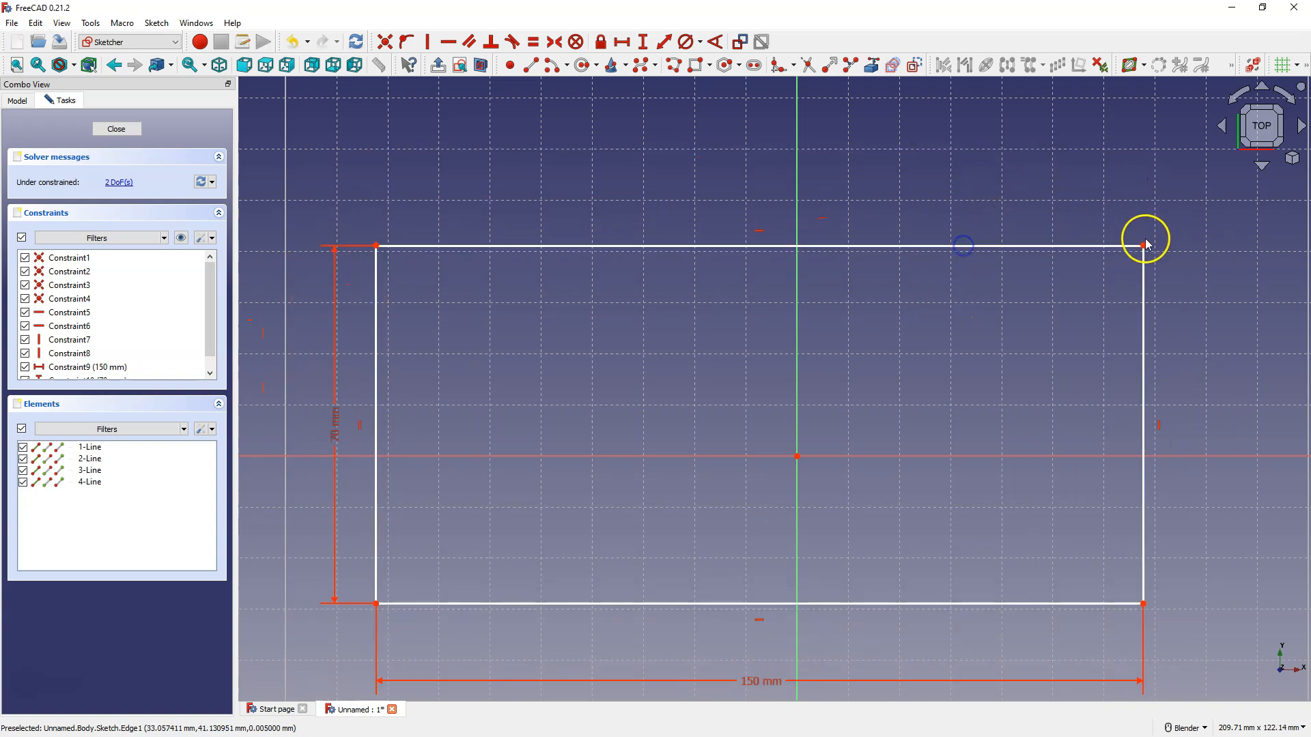
left_click_drag(1144, 245, 1101, 243)
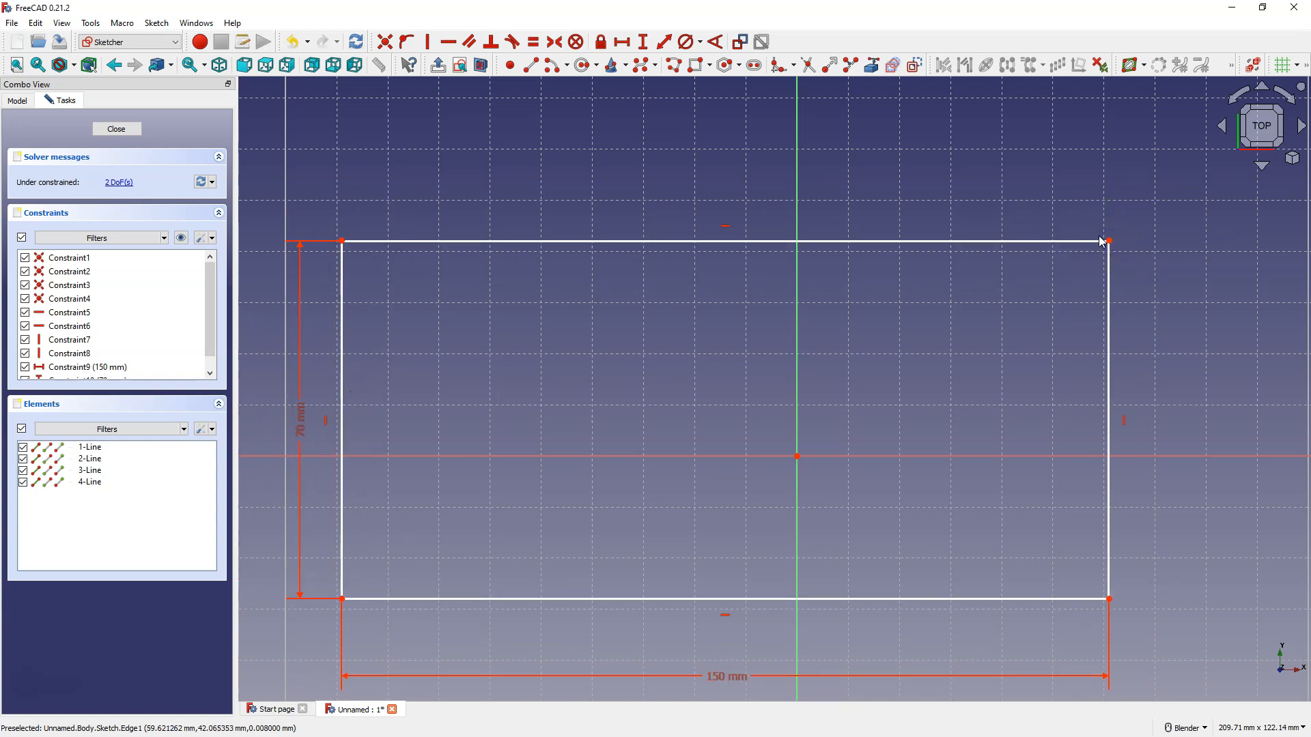
left_click(1096, 239)
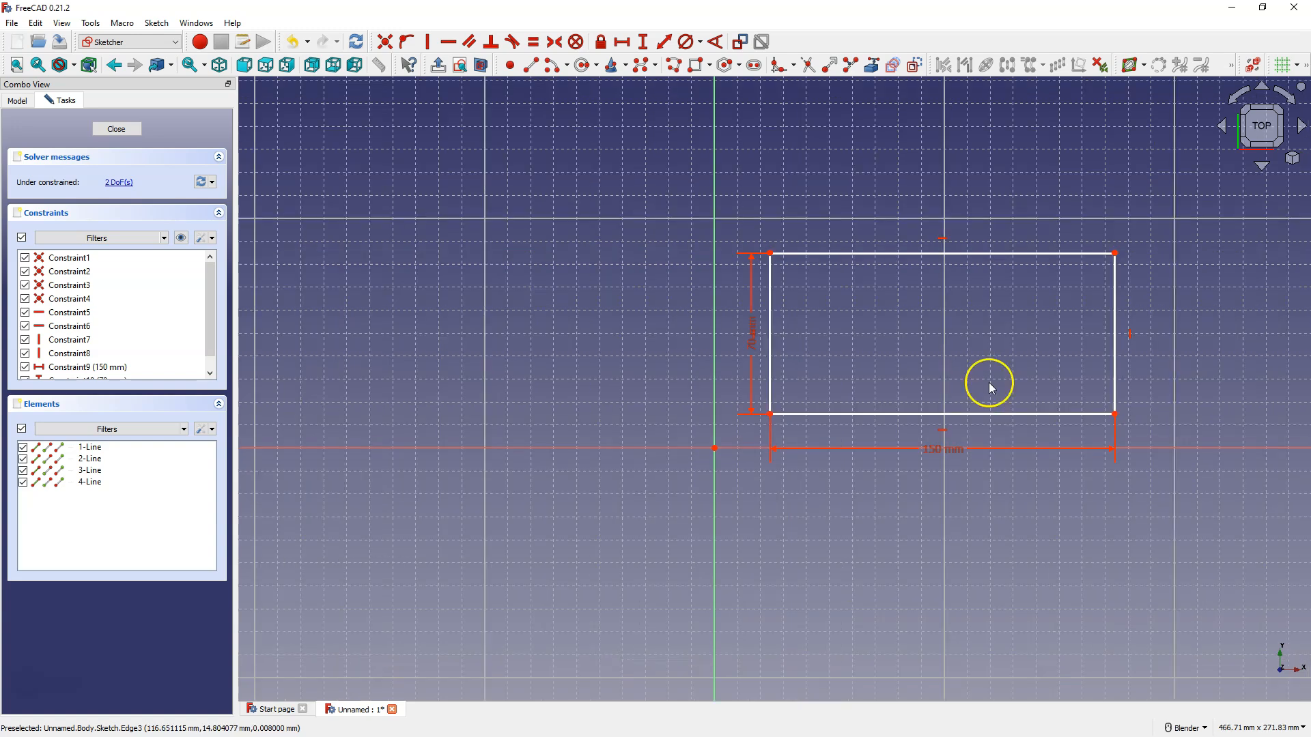
left_click_drag(1009, 253, 1055, 246)
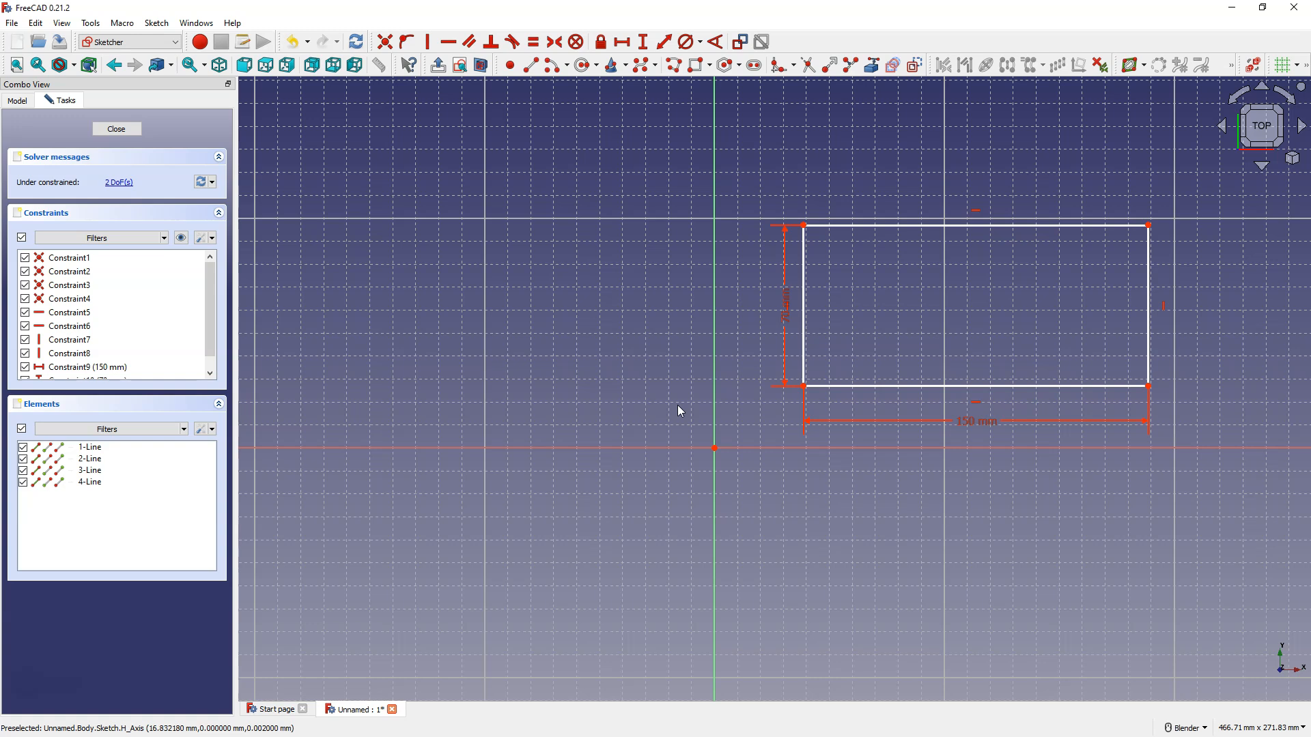
left_click(687, 374)
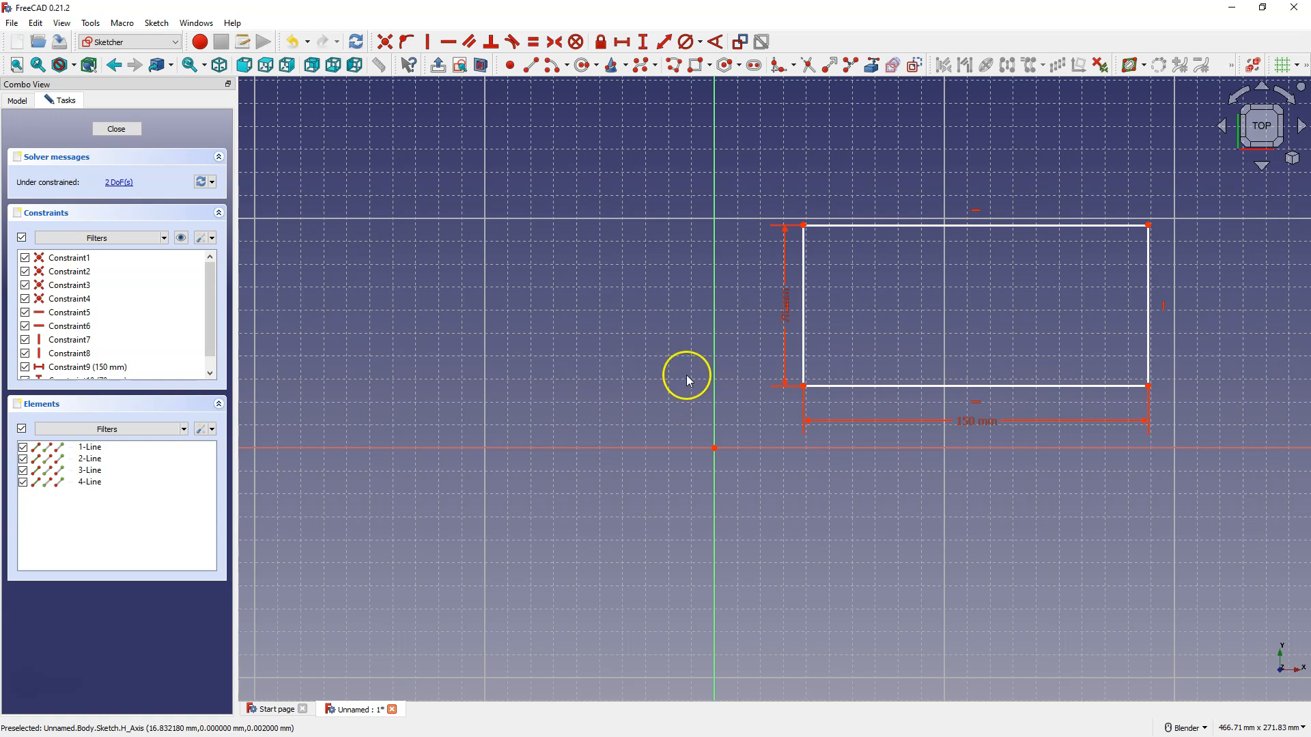
left_click(751, 450)
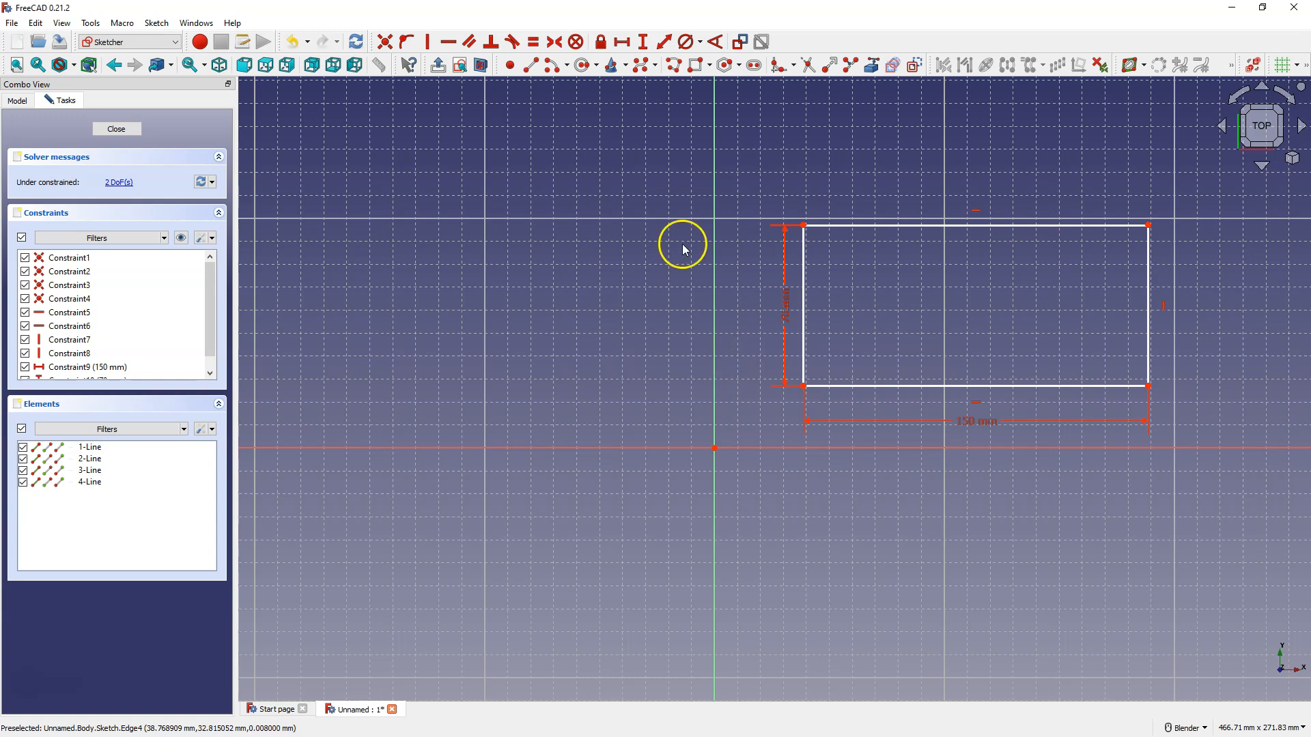
Constrain the horizontal distance between the rectangle's lower-left corner and the origin to 20 mm
left_click(622, 41)
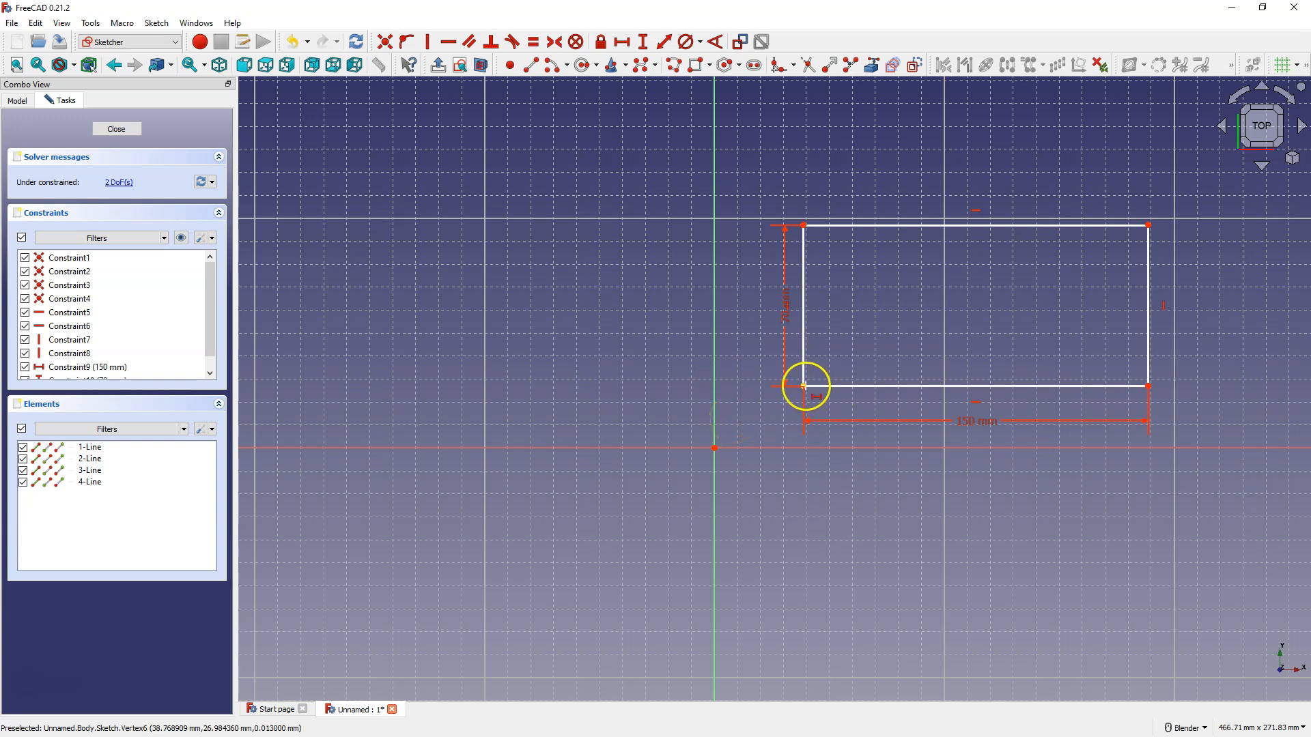
left_click(804, 386)
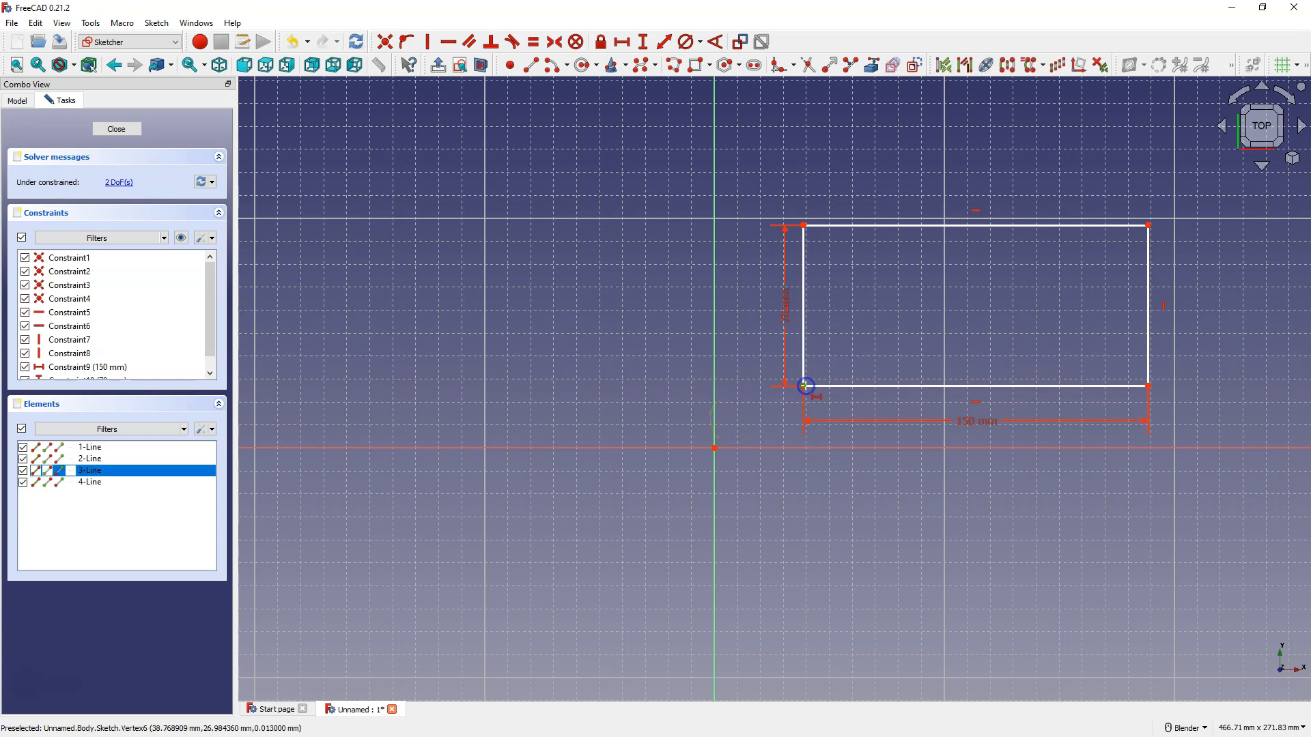
left_click(714, 448)
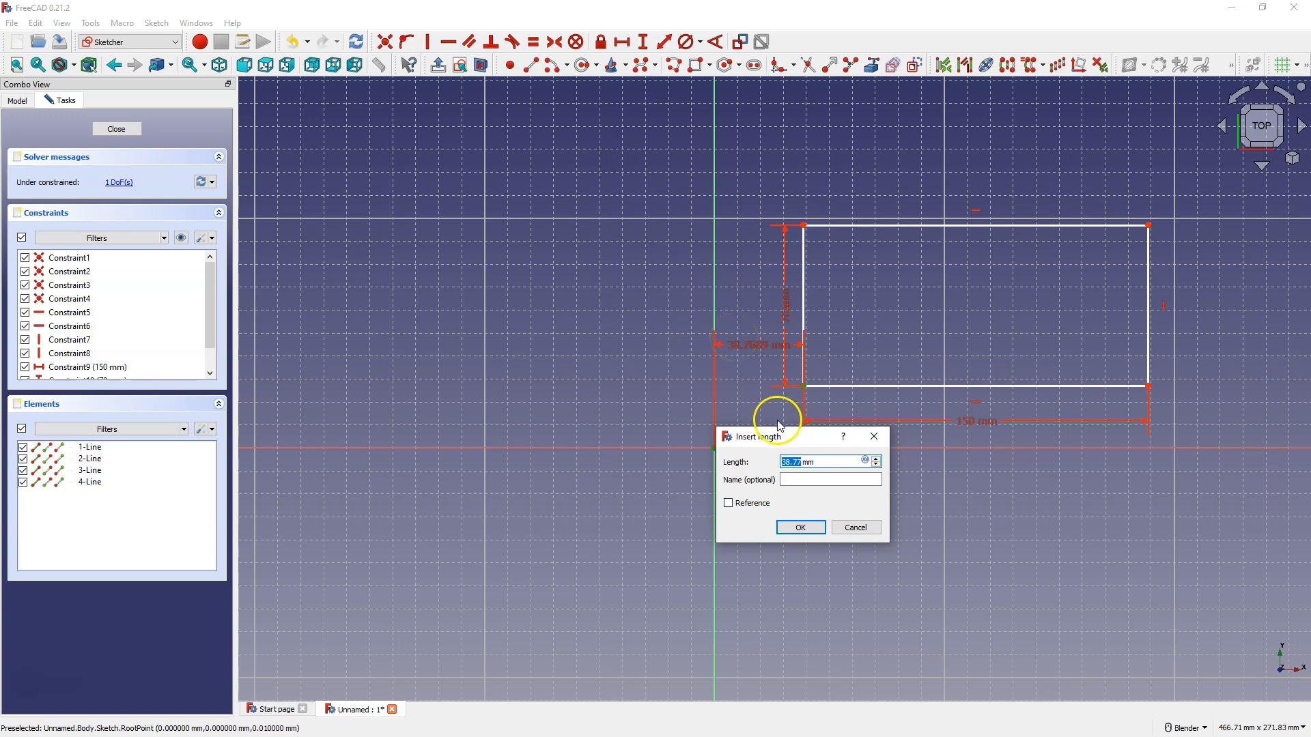
left_click_drag(777, 444, 763, 569)
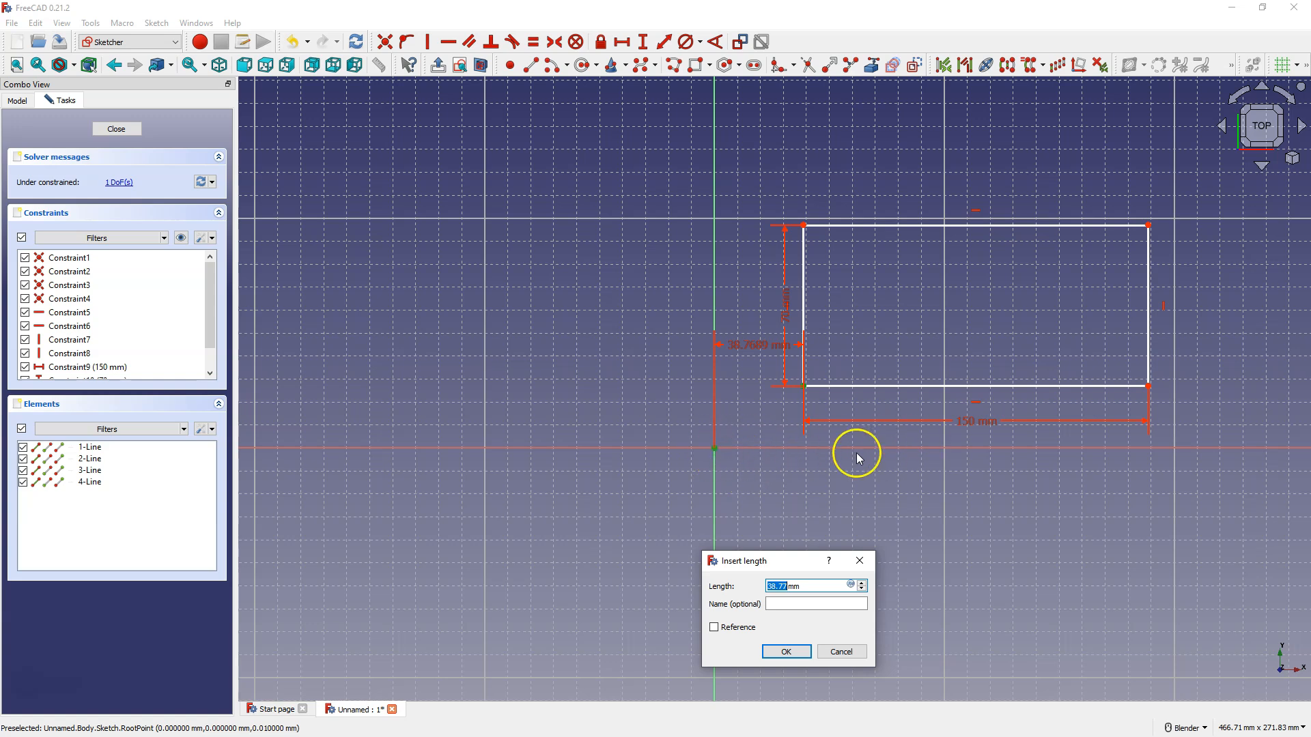
type("20")
left_click(786, 652)
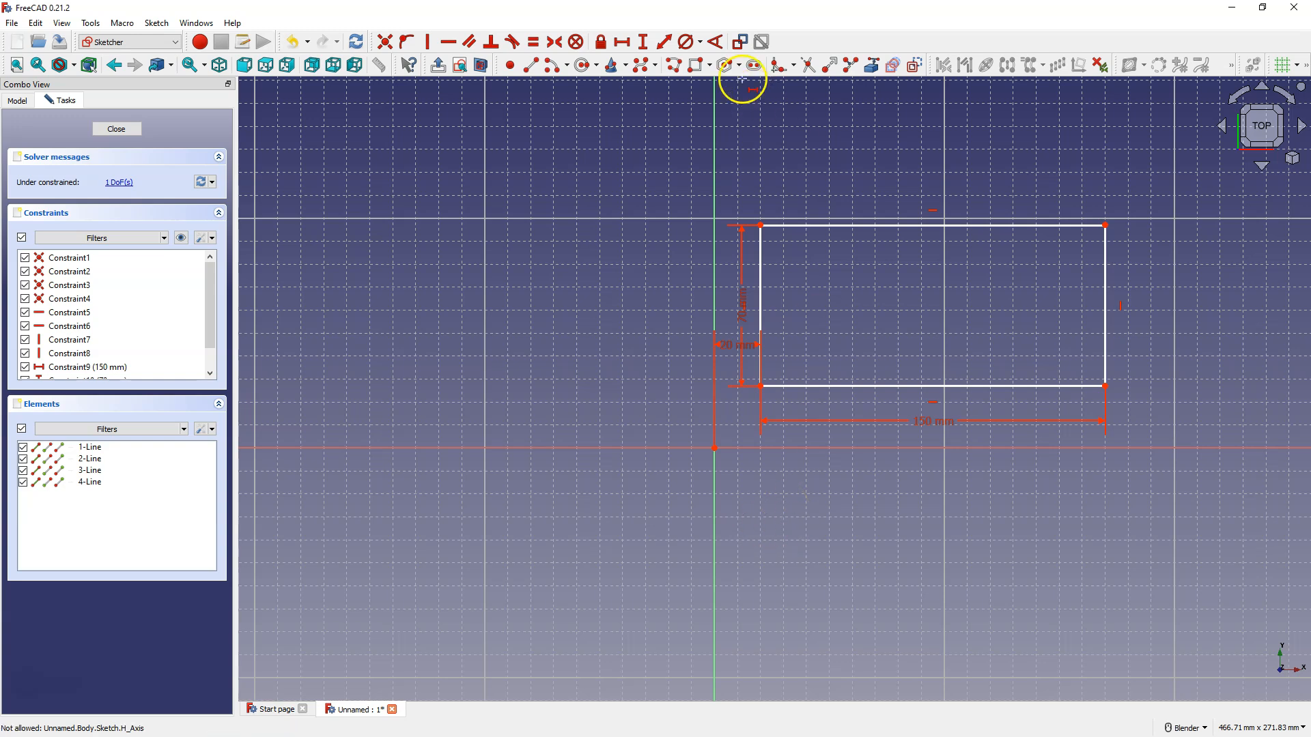
Constrain the vertical distance between the rectangle's lower-left corner and the origin to 20 mm
left_click(648, 42)
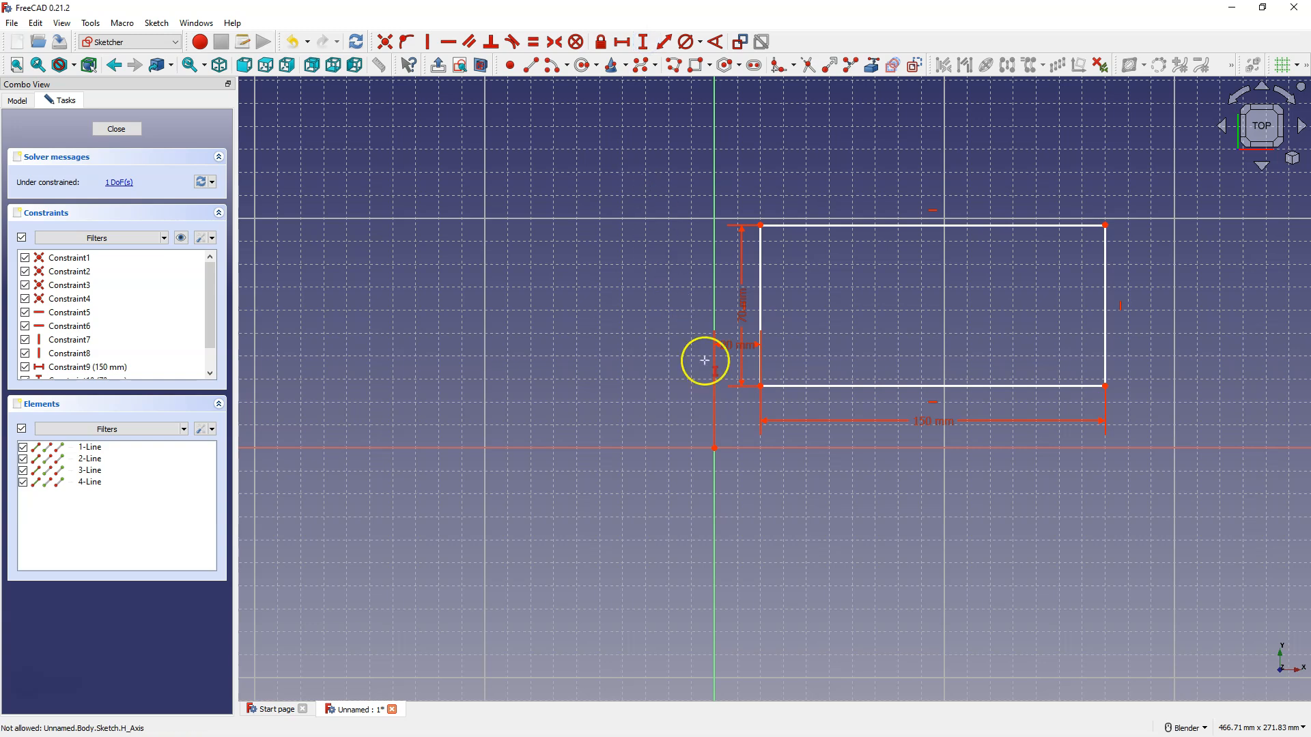
left_click(758, 387)
left_click(714, 448)
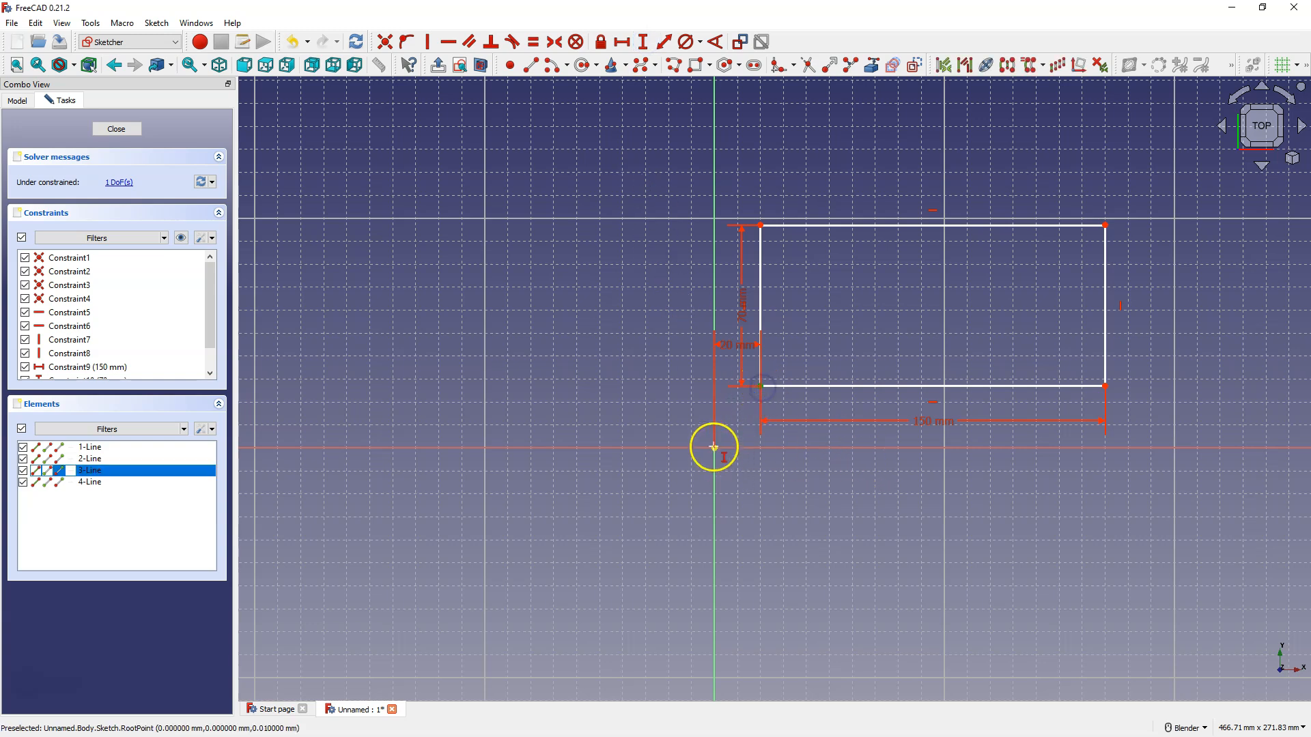
type("20")
key("Return")
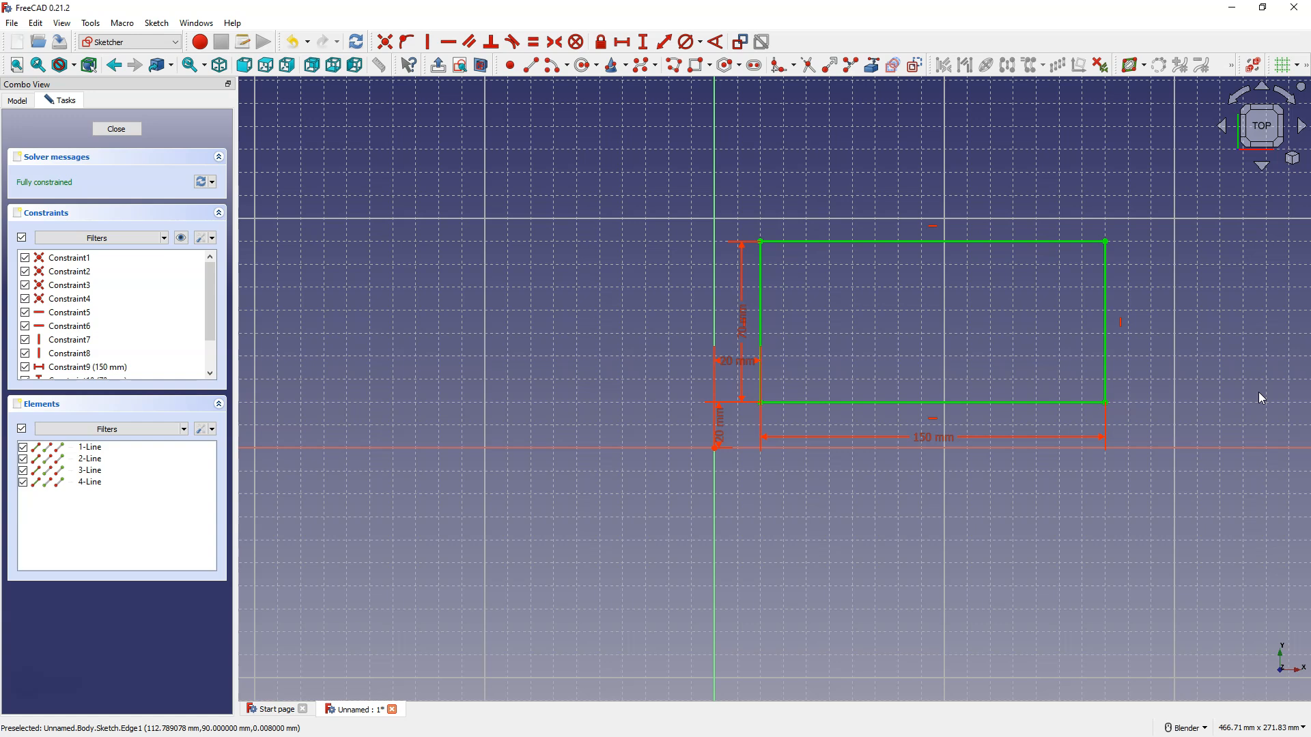
Draw a circle in the right half of the rectangle, then make it smaller and move it slightly toward the right edge
left_click(872, 370)
left_click(584, 67)
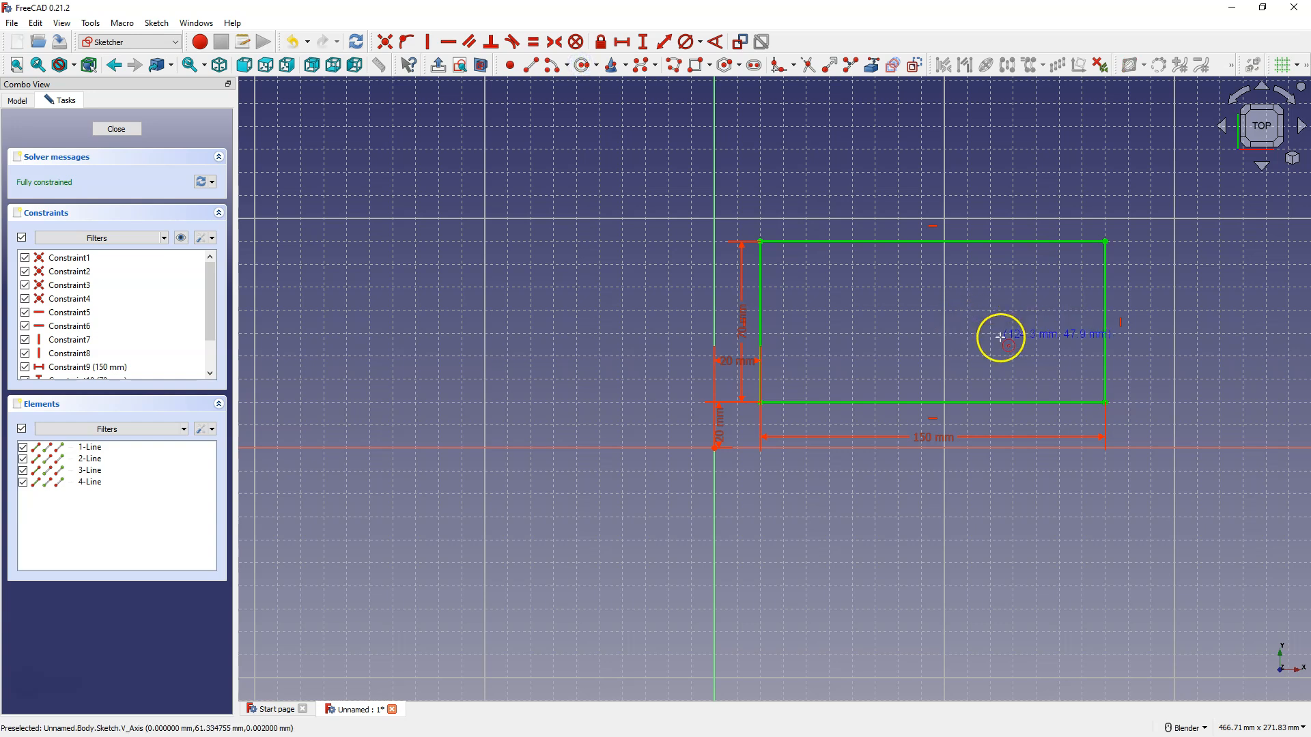
left_click(981, 325)
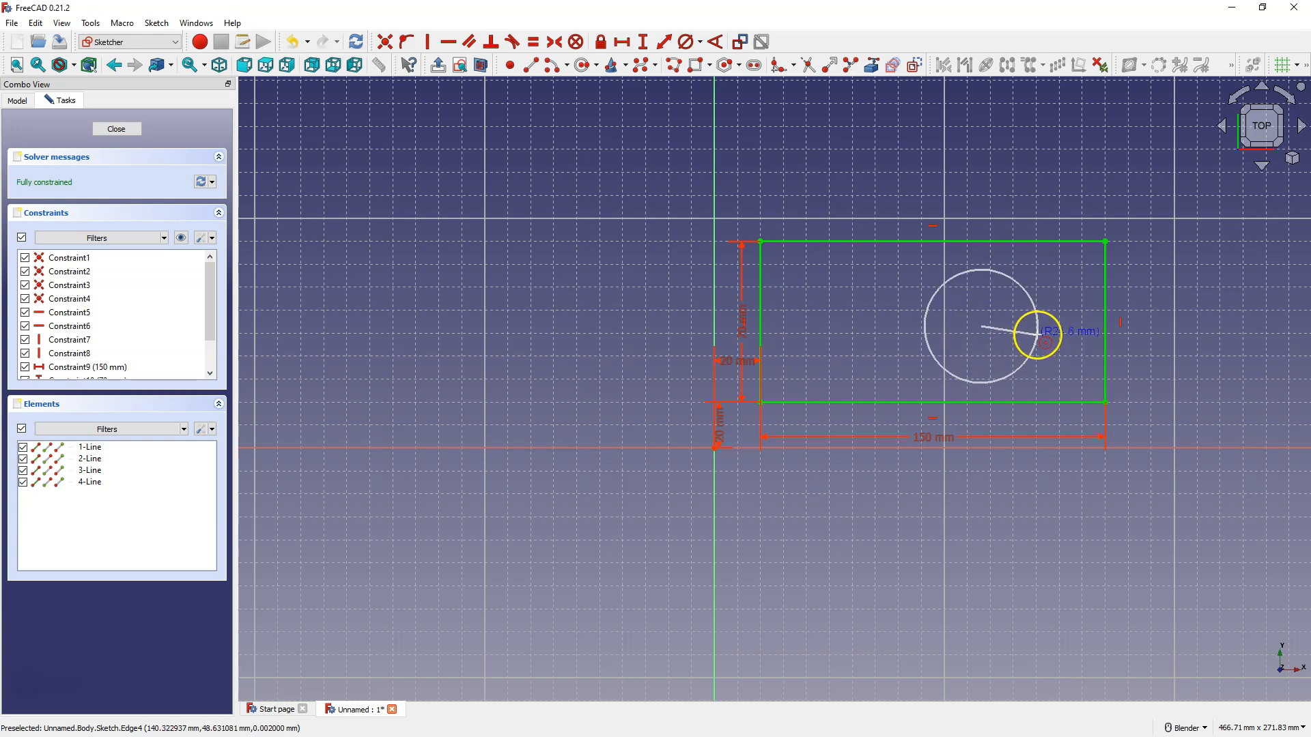
left_click(1038, 322)
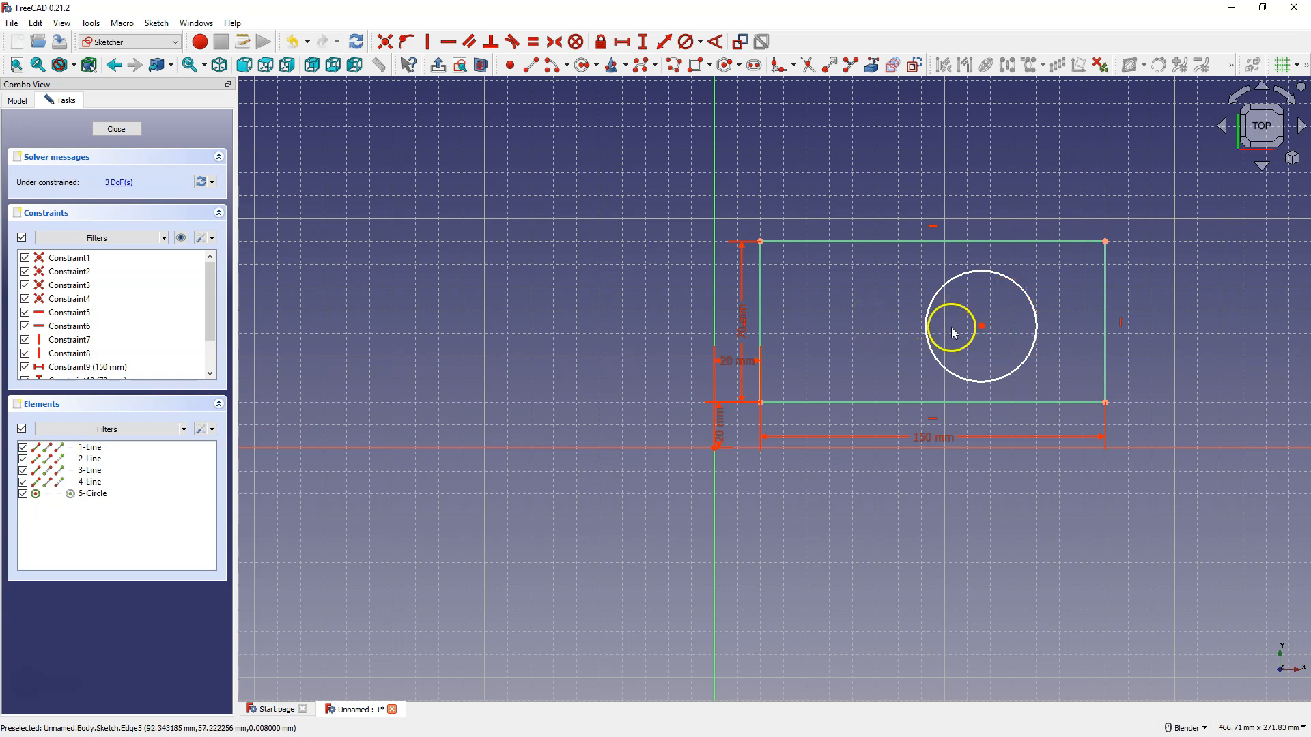
left_click_drag(952, 289, 1007, 323)
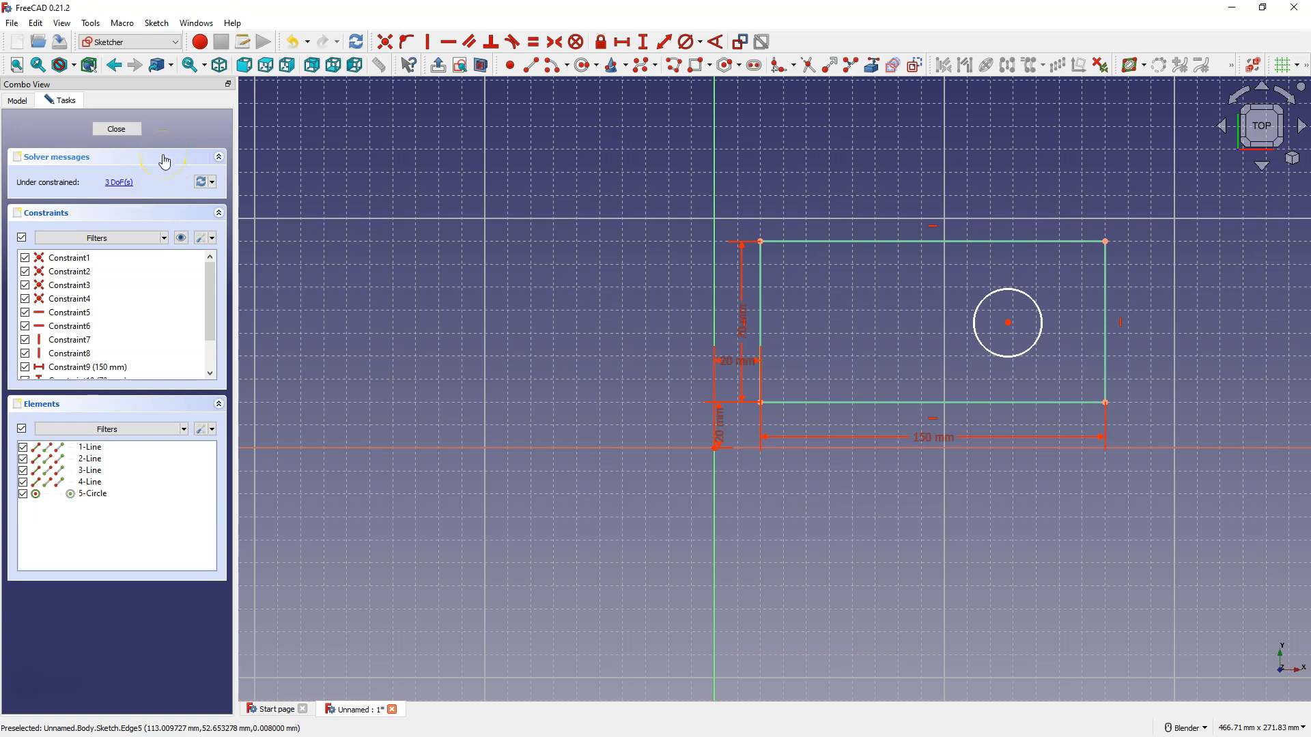
Highlight the sketch's under-constrained geometry from its remaining degrees of freedom, then clear the selection
left_click(119, 185)
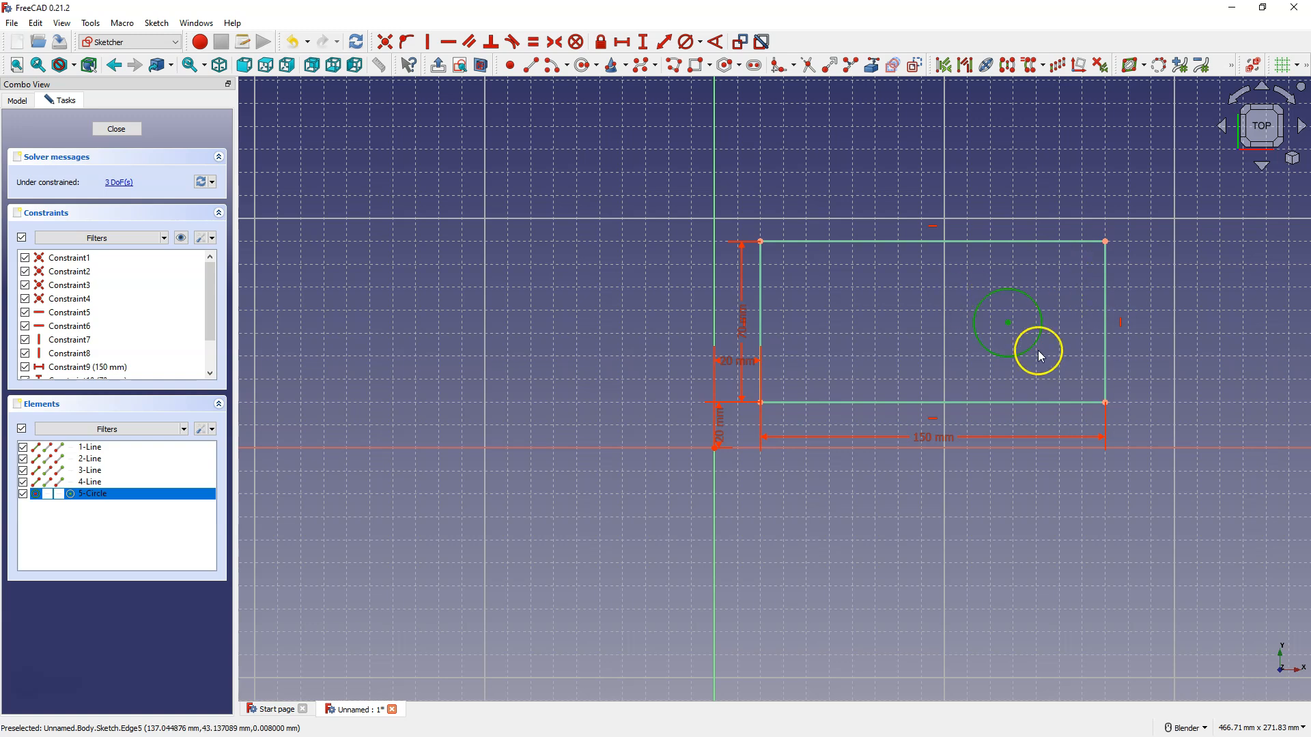
left_click(1007, 323)
left_click(901, 302)
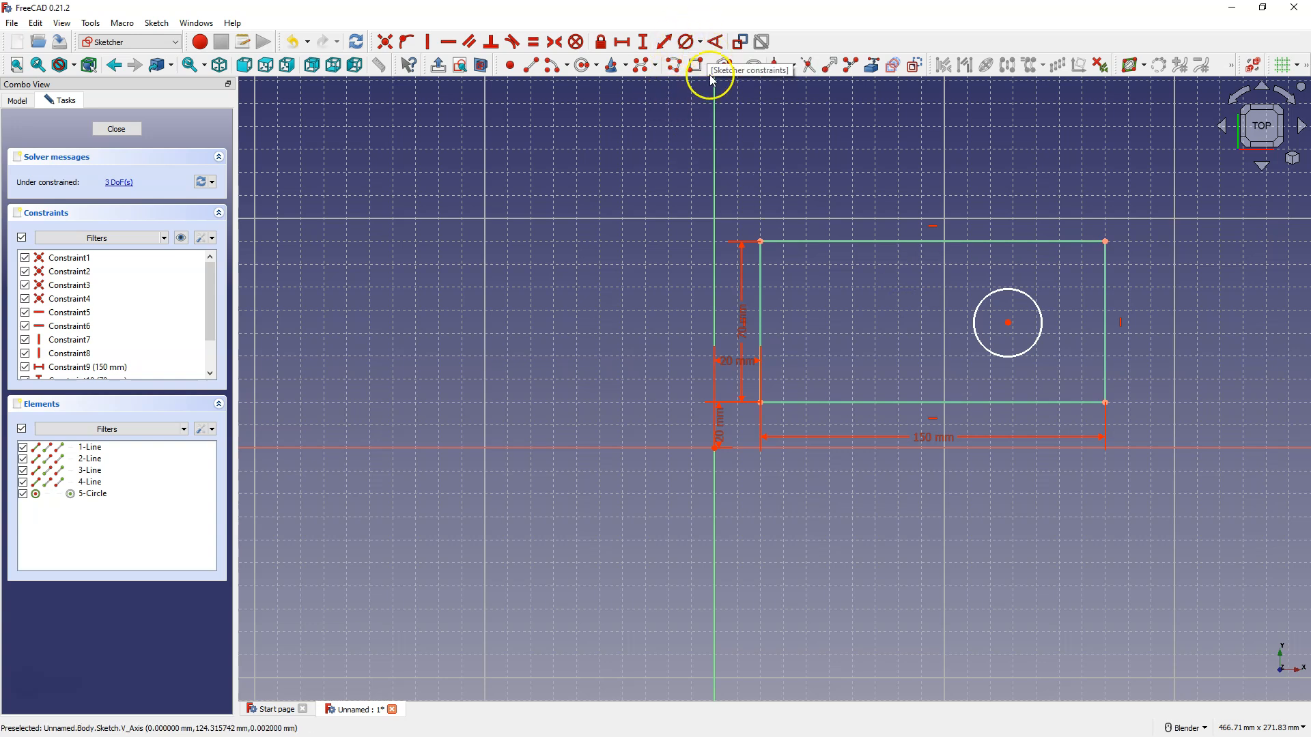
Constrain the circle's diameter to 20 mm, end the constraint tool, and shift the circle slightly within the rectangle
left_click(701, 42)
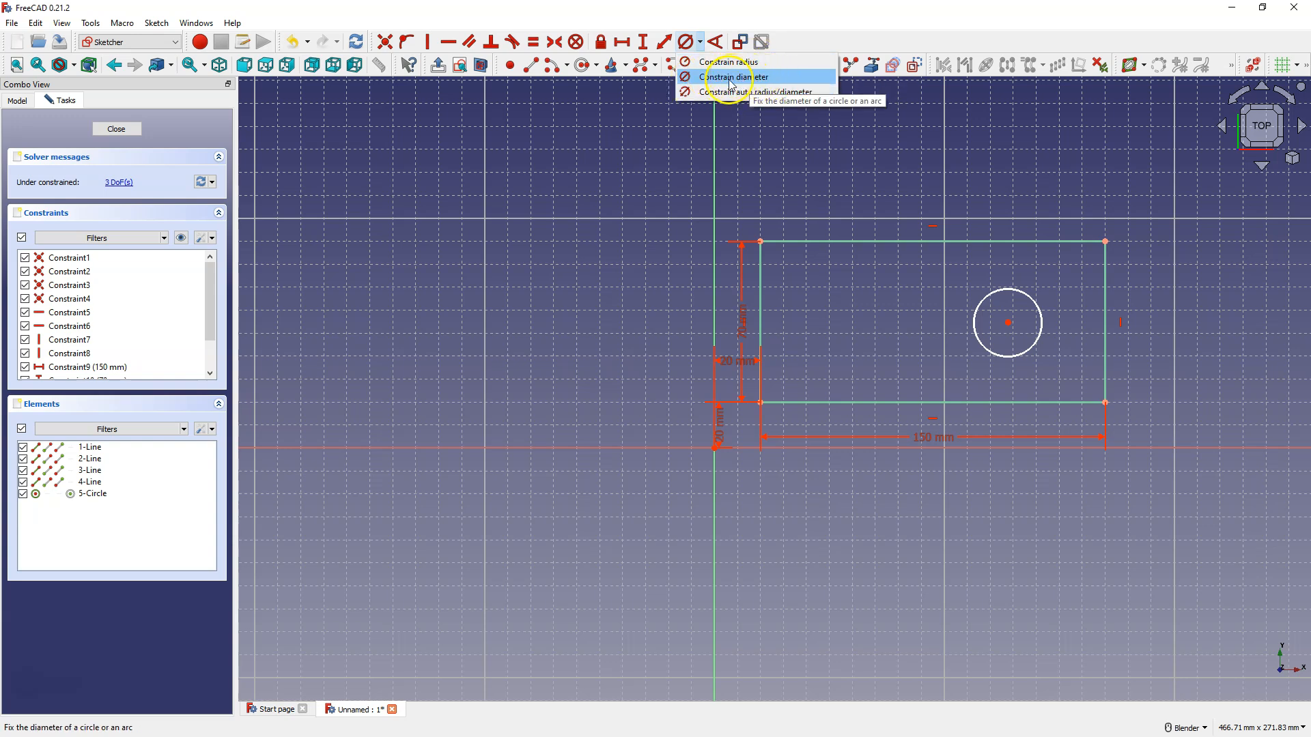
left_click(729, 78)
left_click(993, 298)
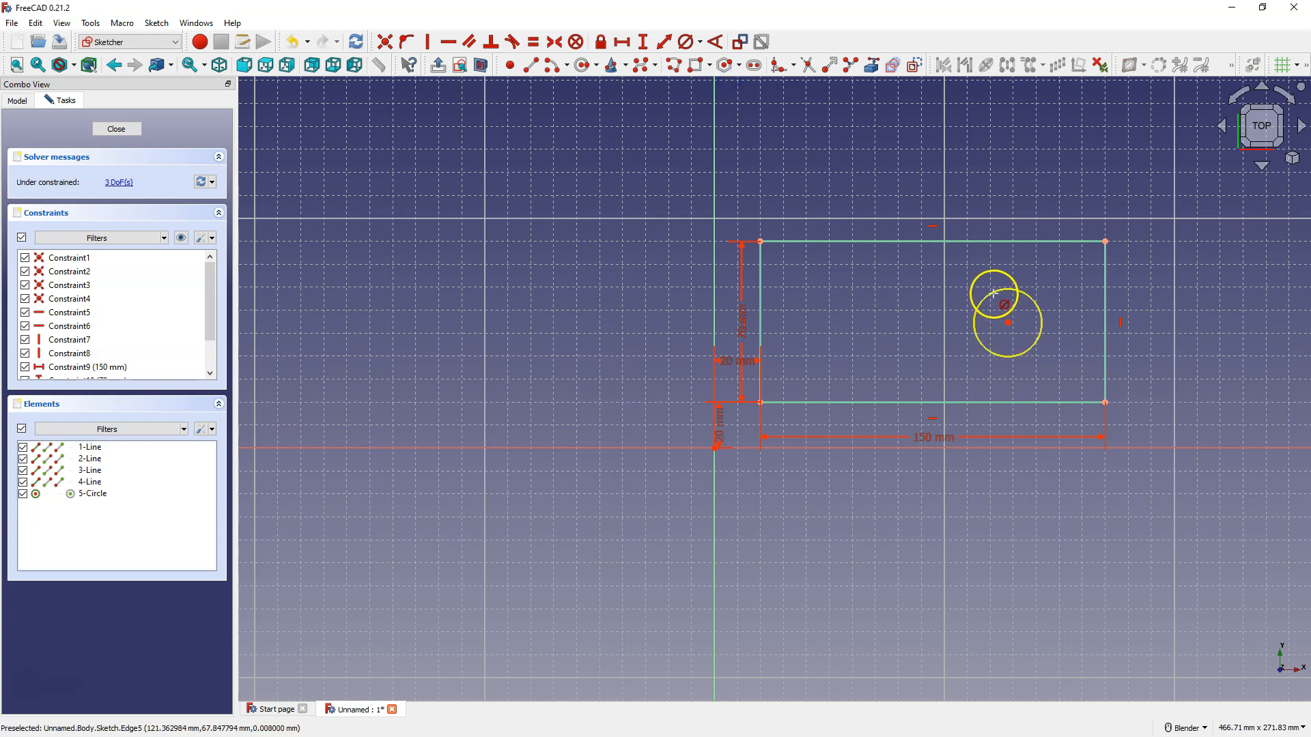
right_click(832, 369)
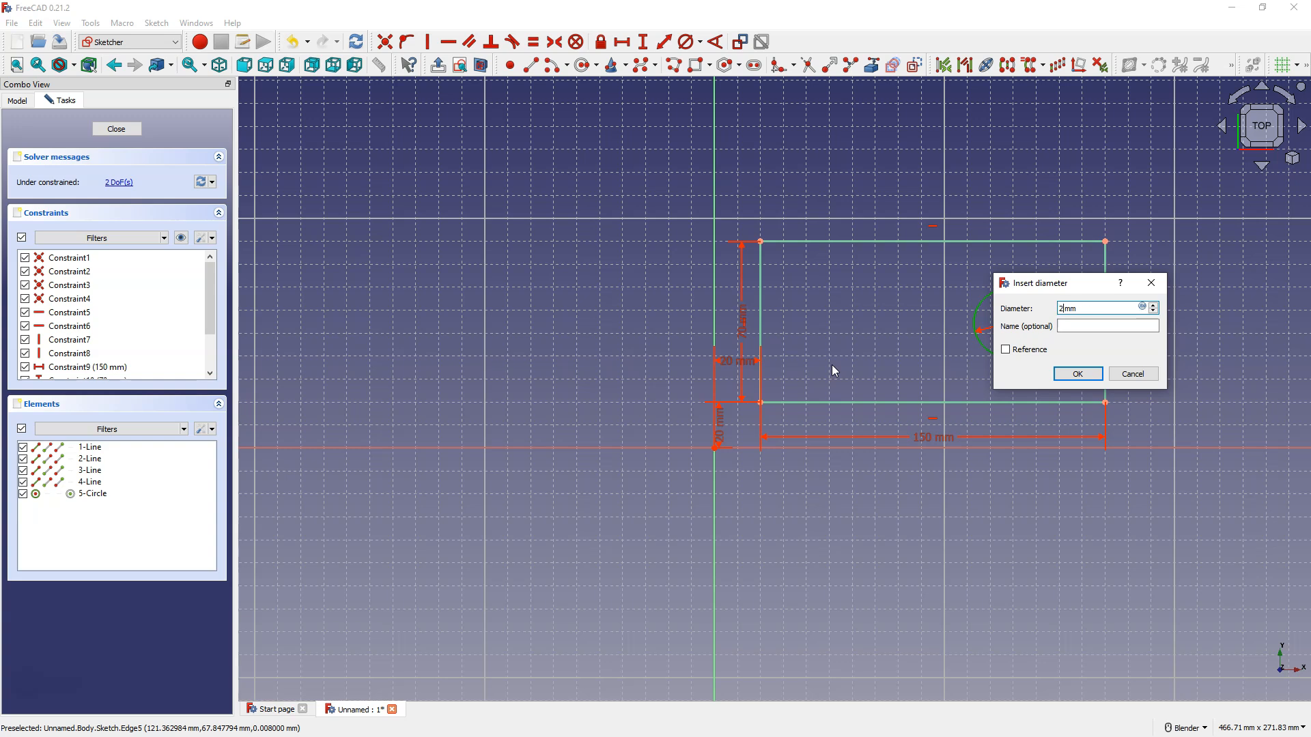
left_click(1079, 374)
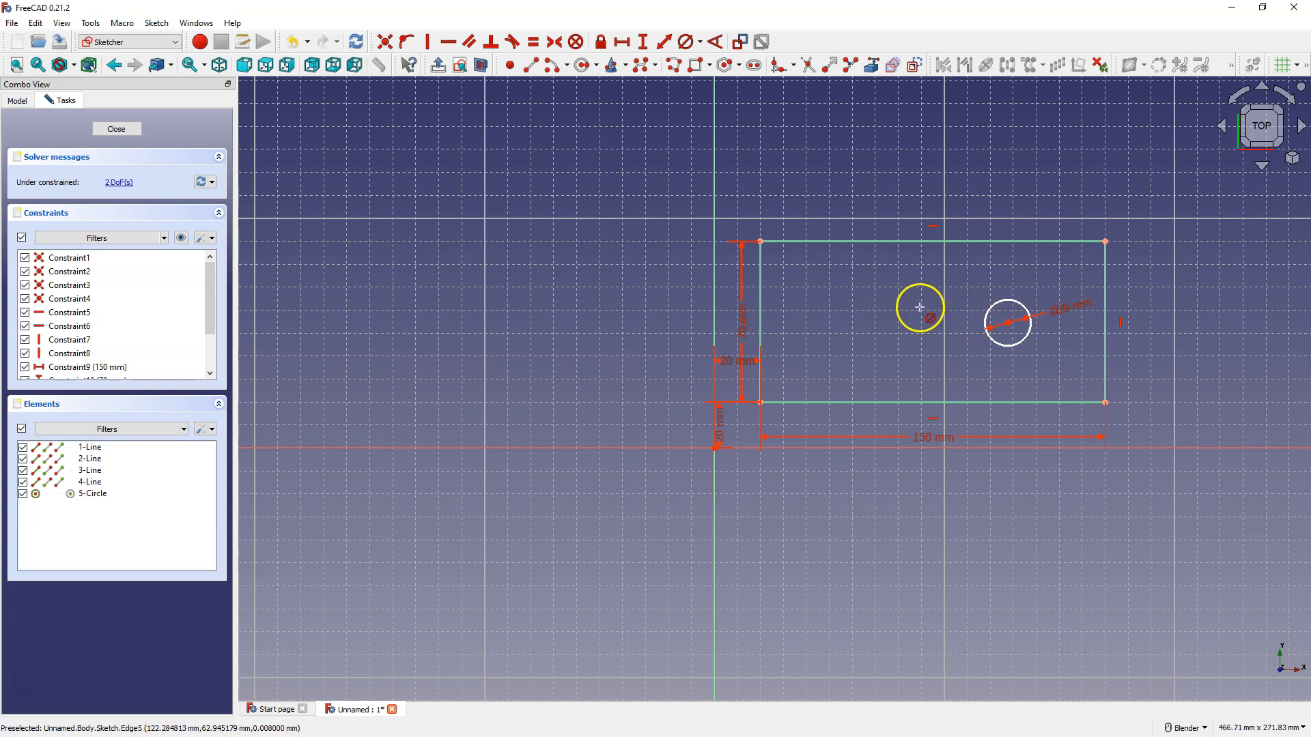
right_click(901, 286)
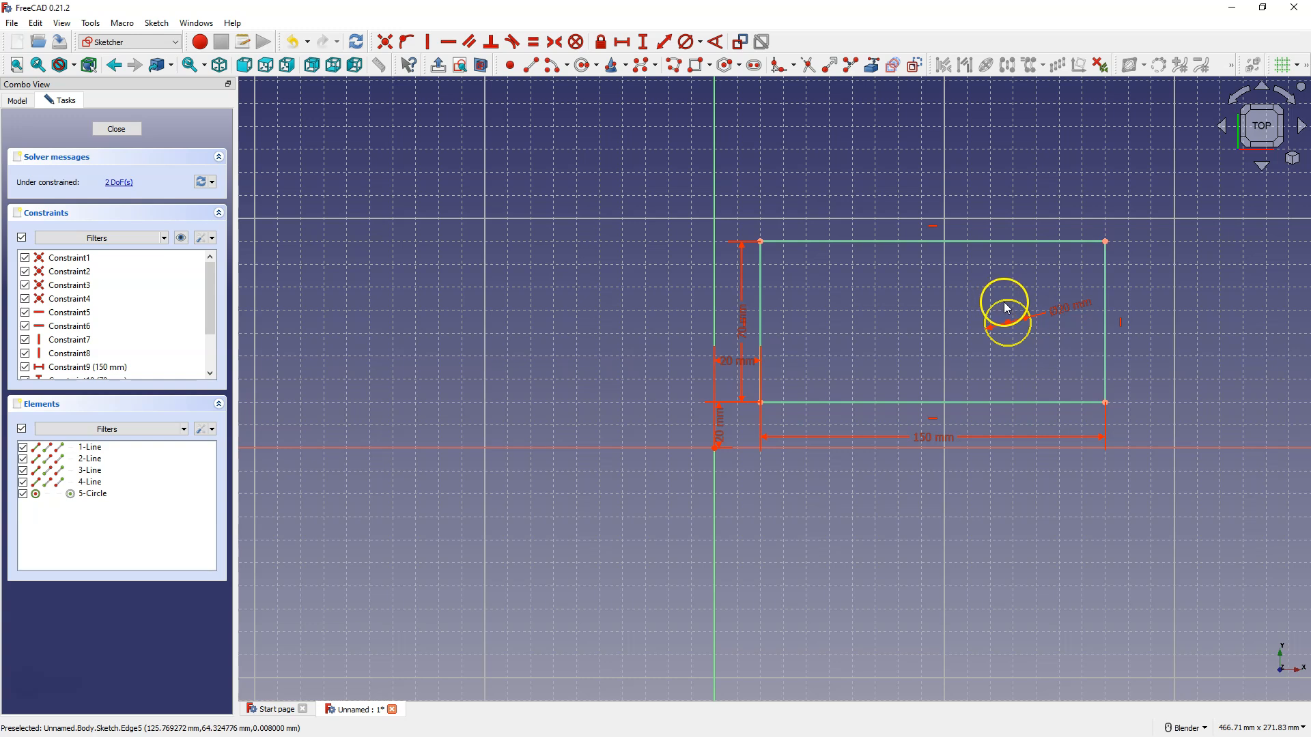
mouse_move(1009, 301)
left_mouse_down()
mouse_move(1006, 318)
mouse_move(1000, 288)
mouse_move(990, 312)
mouse_move(974, 278)
mouse_move(921, 296)
mouse_move(955, 272)
mouse_move(956, 205)
mouse_move(977, 211)
mouse_move(942, 301)
mouse_move(920, 309)
mouse_move(1021, 299)
mouse_move(1032, 318)
left_mouse_up()
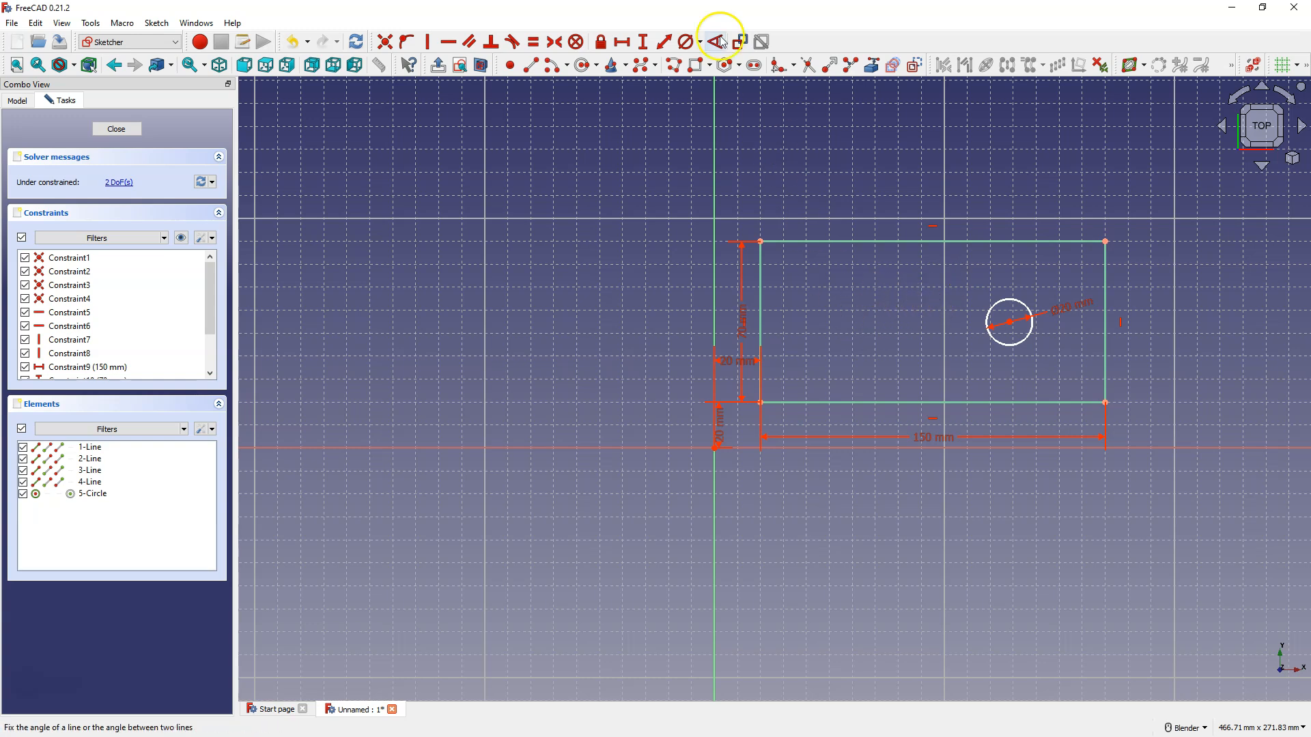
Constrain the horizontal distance between the circle's center and the rectangle's upper-right corner to 30 mm
left_click(624, 43)
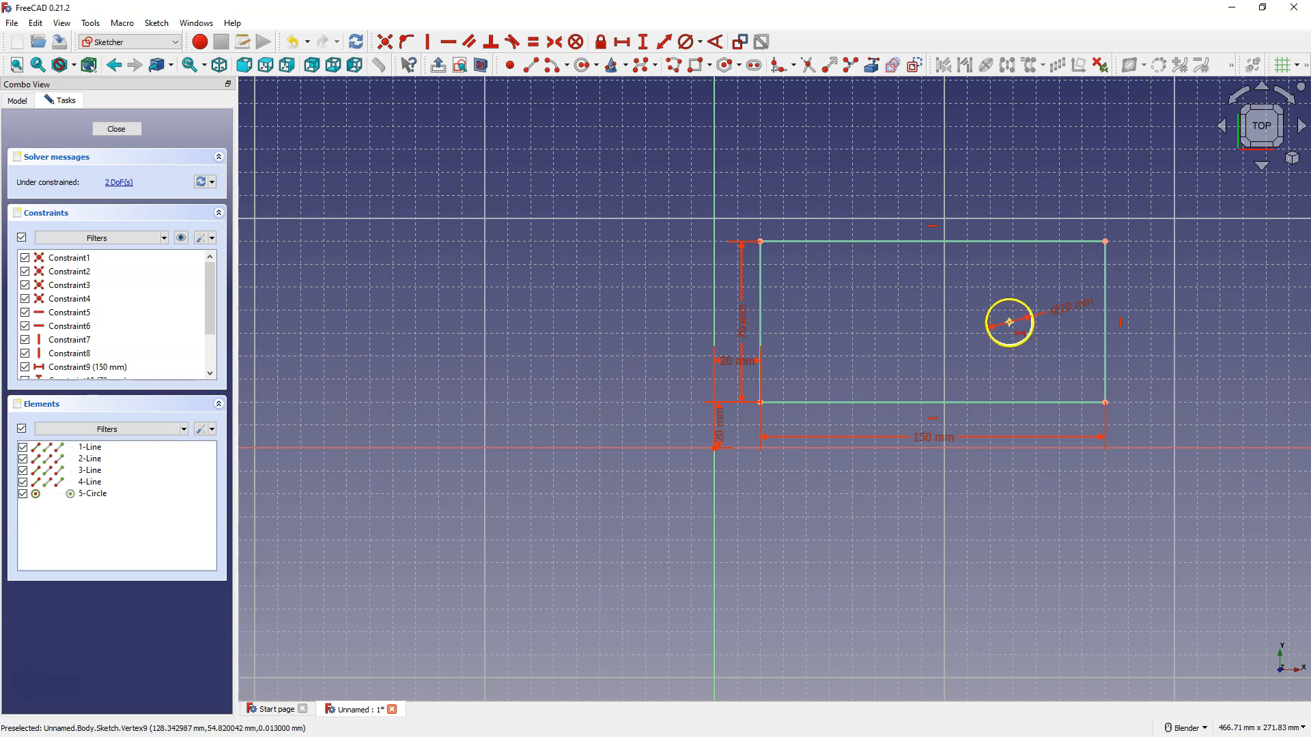
left_click(1009, 322)
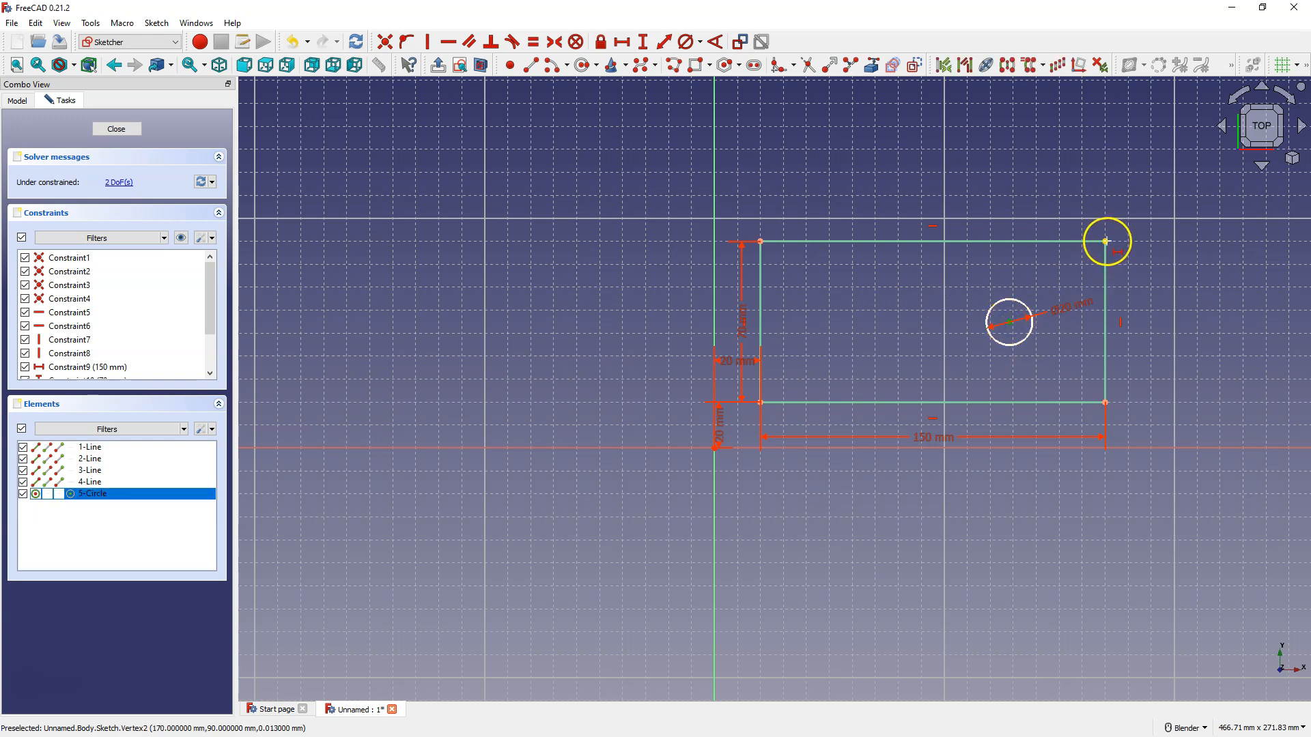
left_click(1106, 241)
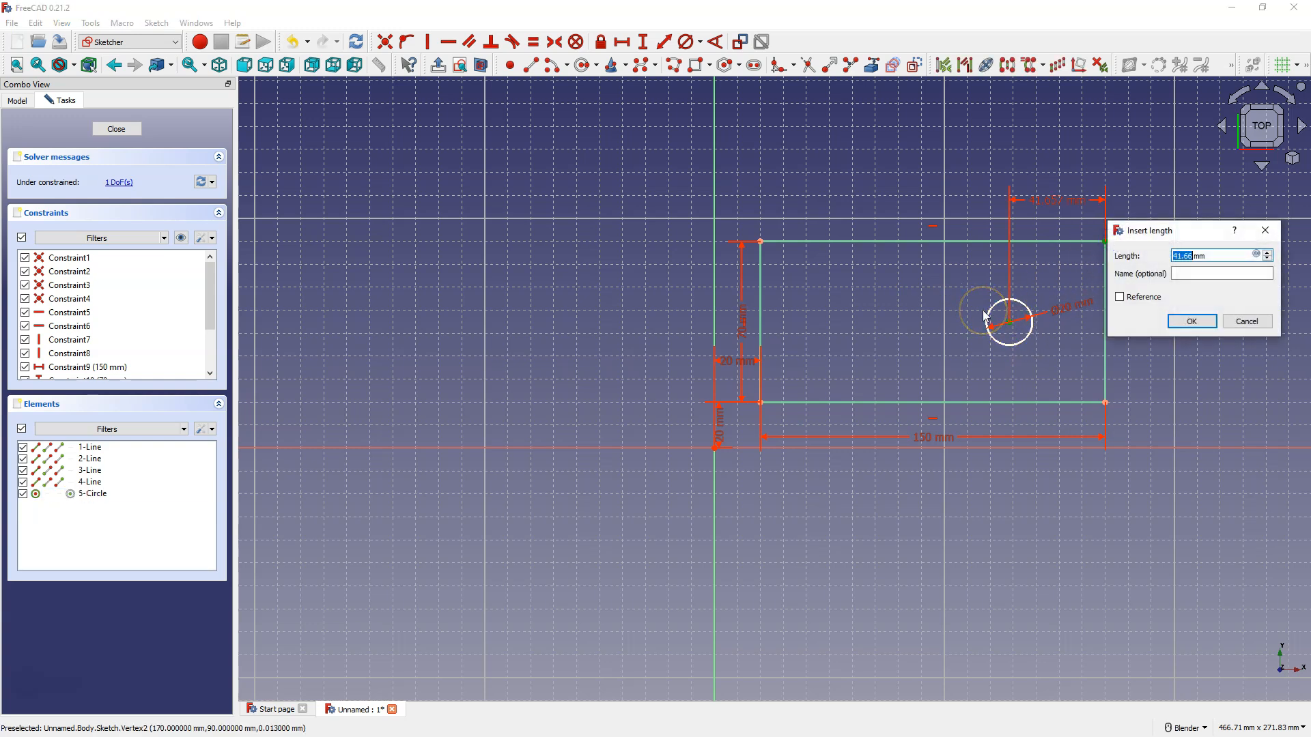
type("30")
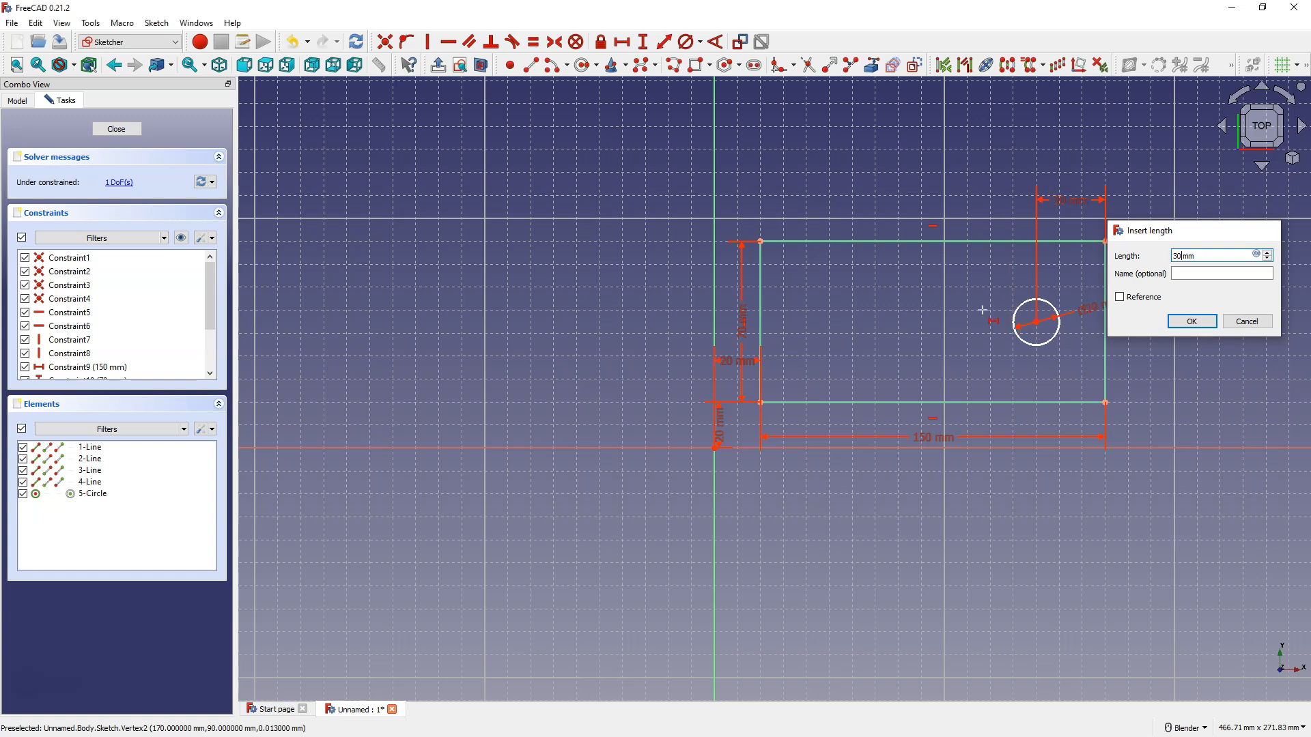
key("Return")
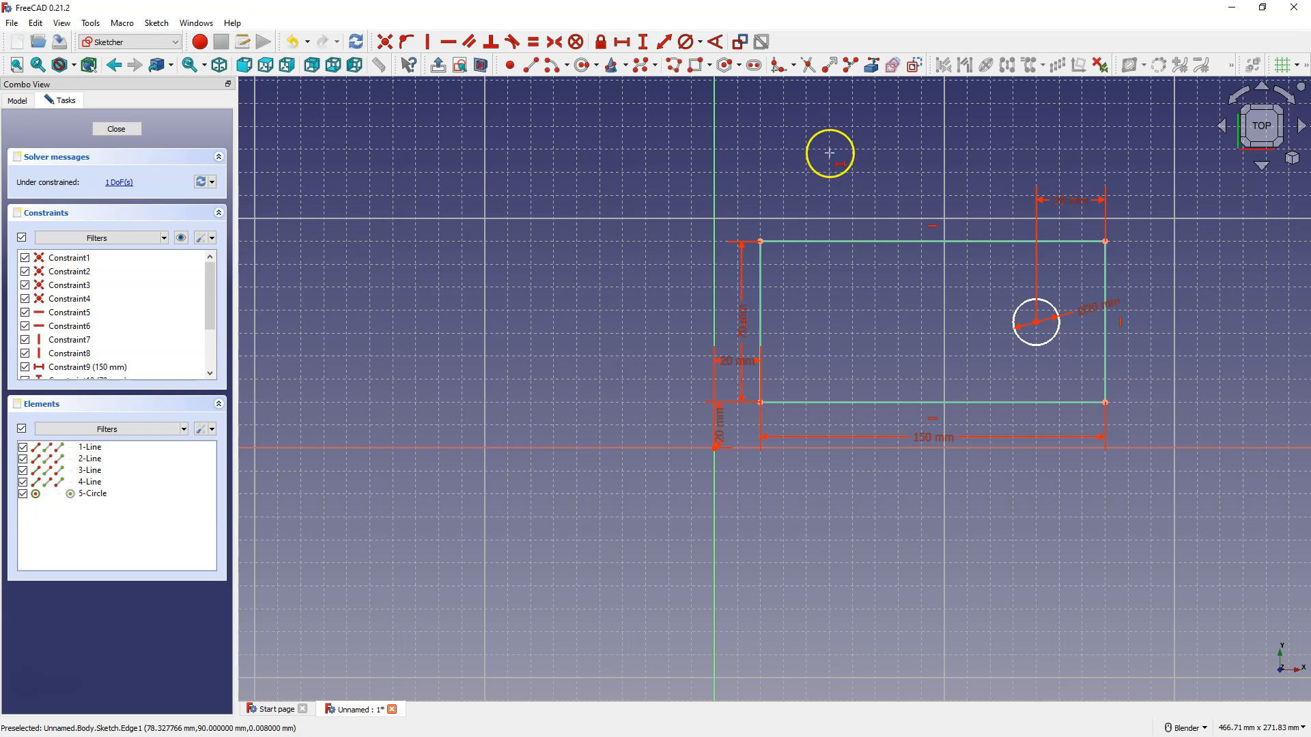
Constrain the vertical distance between the circle's center and the rectangle's upper-right corner to 20 mm, then end the constraint tool
left_click(645, 49)
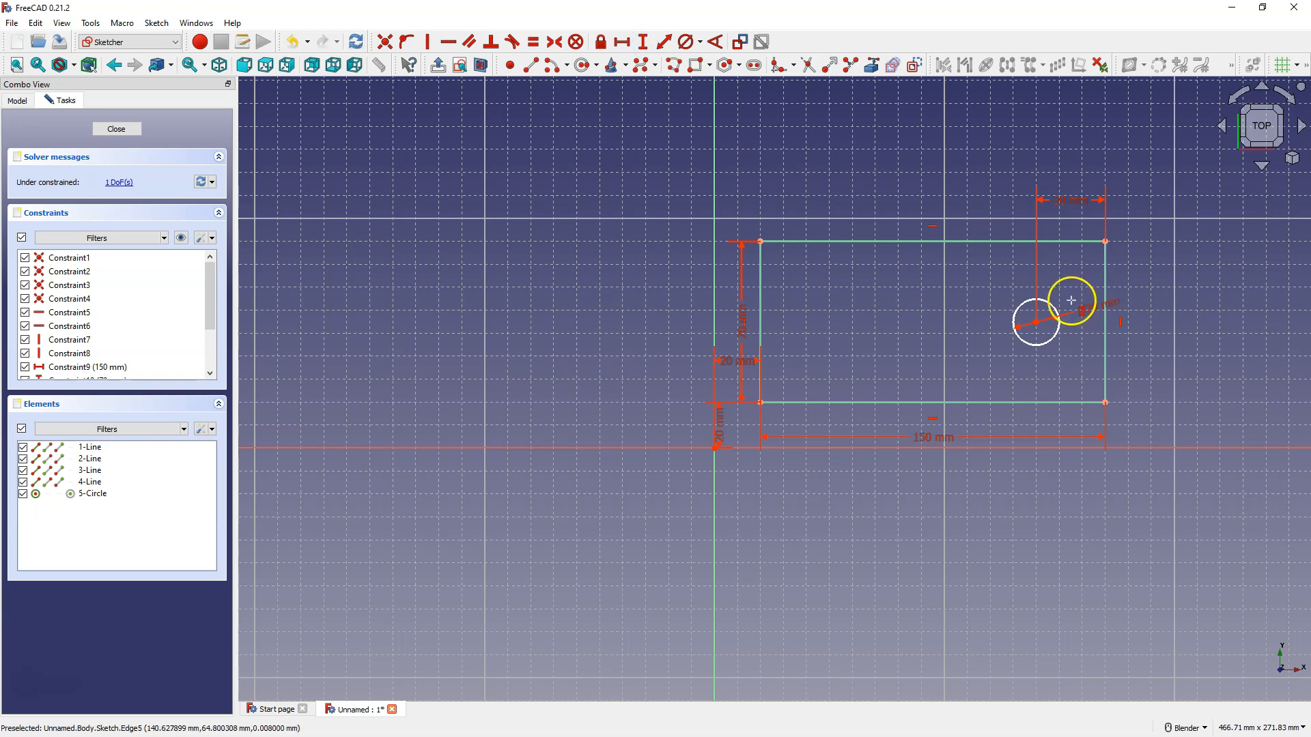
left_click(1036, 319)
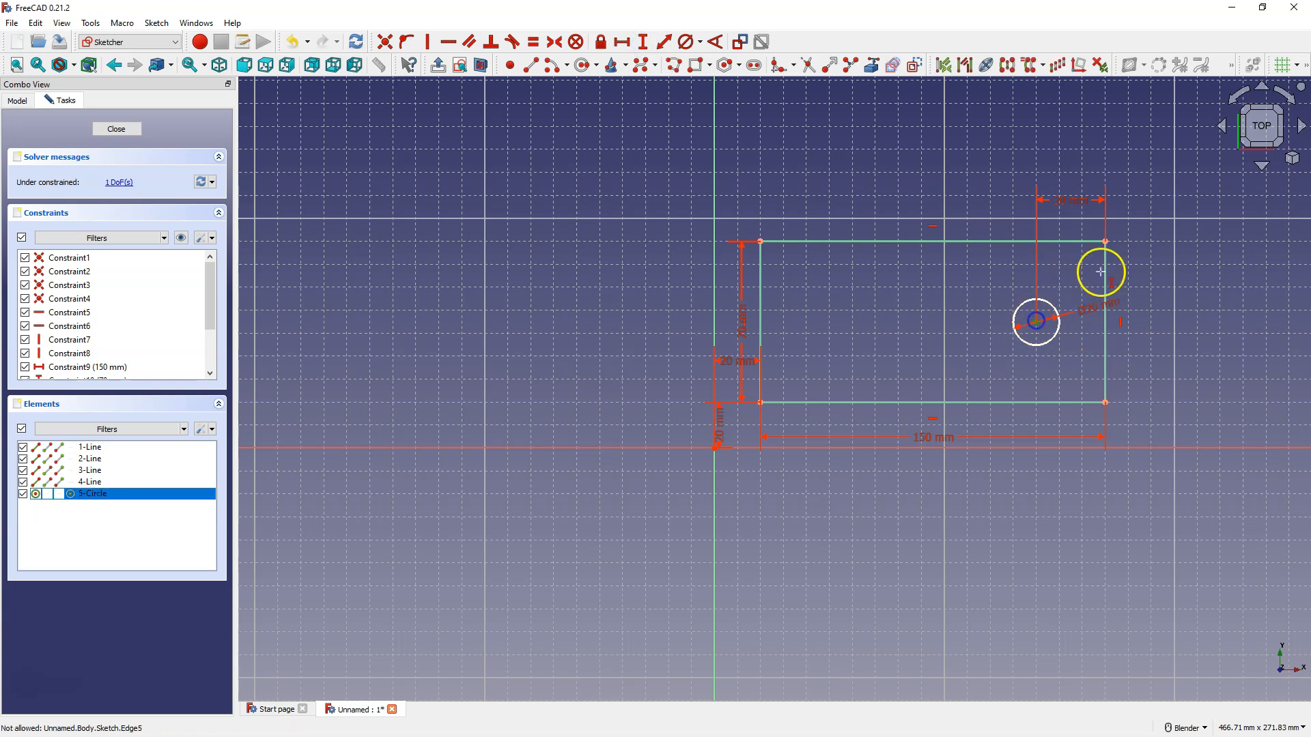
left_click(1104, 241)
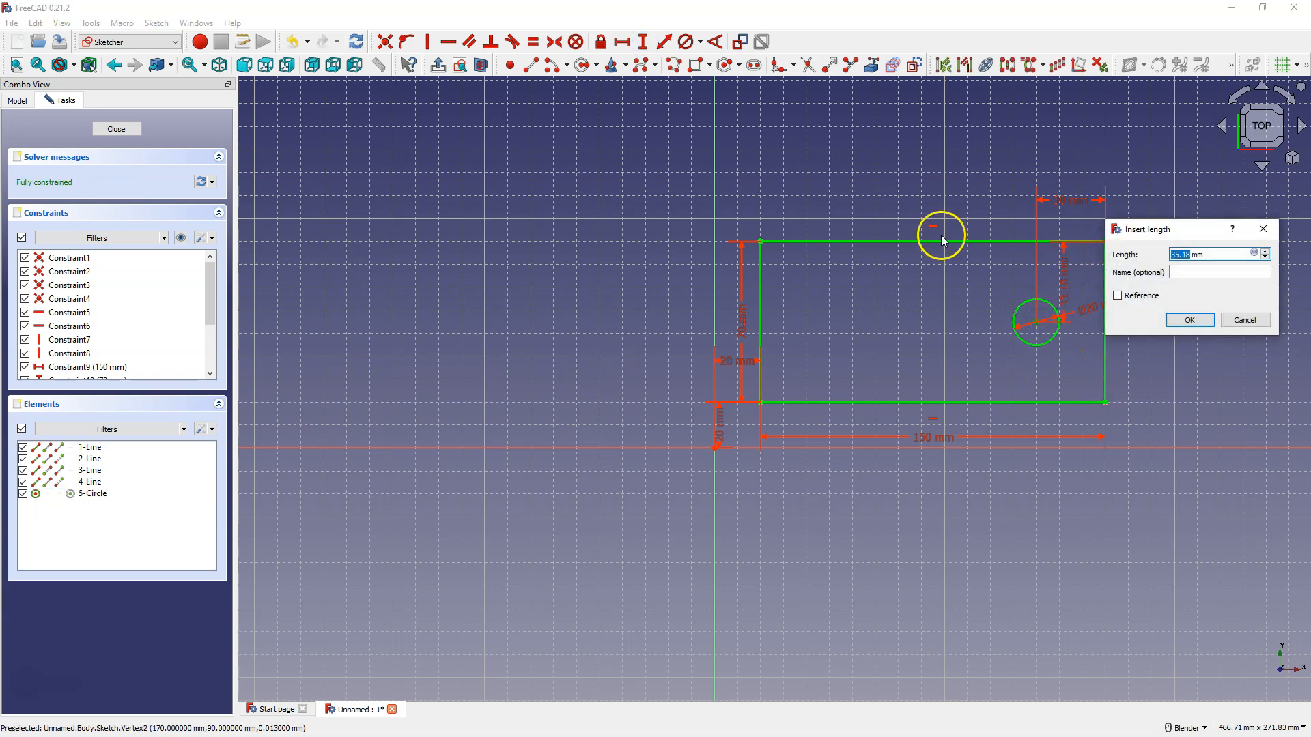
type("20")
key("Return")
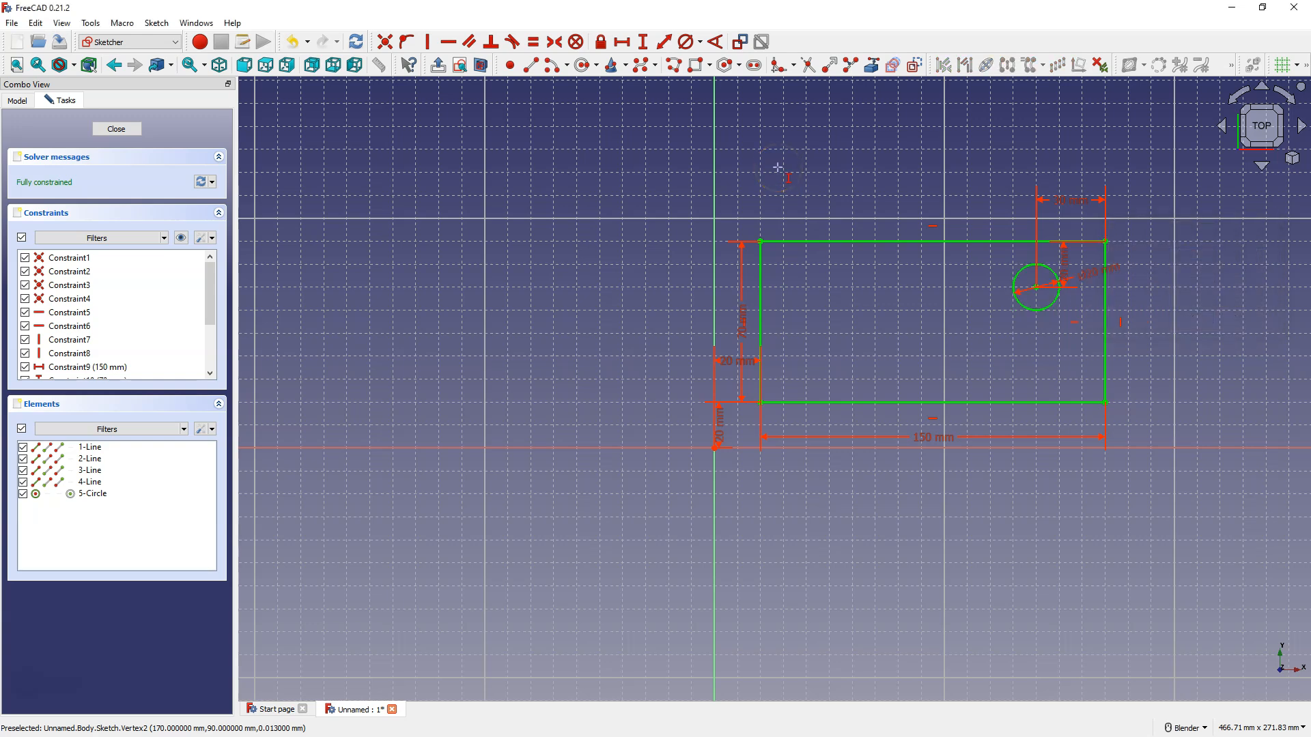
right_click(828, 178)
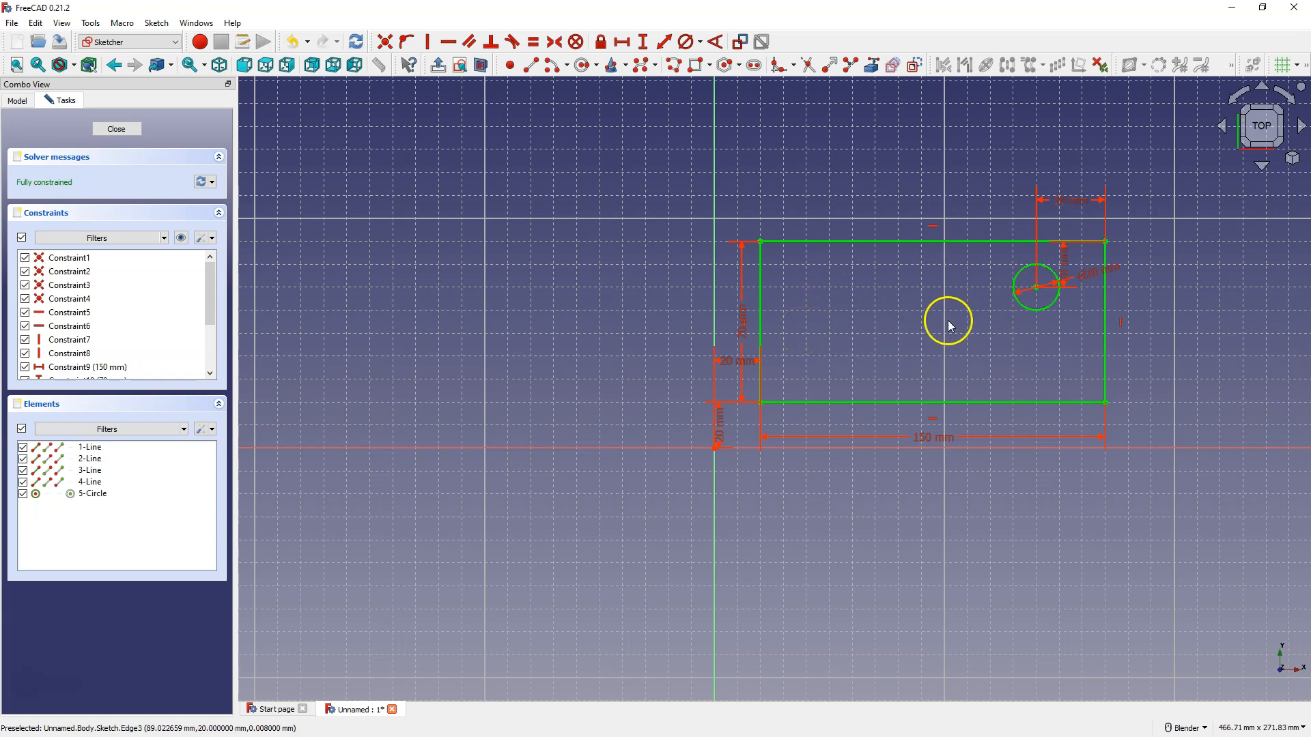
Close the sketch and pad it to a length of 30 mm
left_click(117, 128)
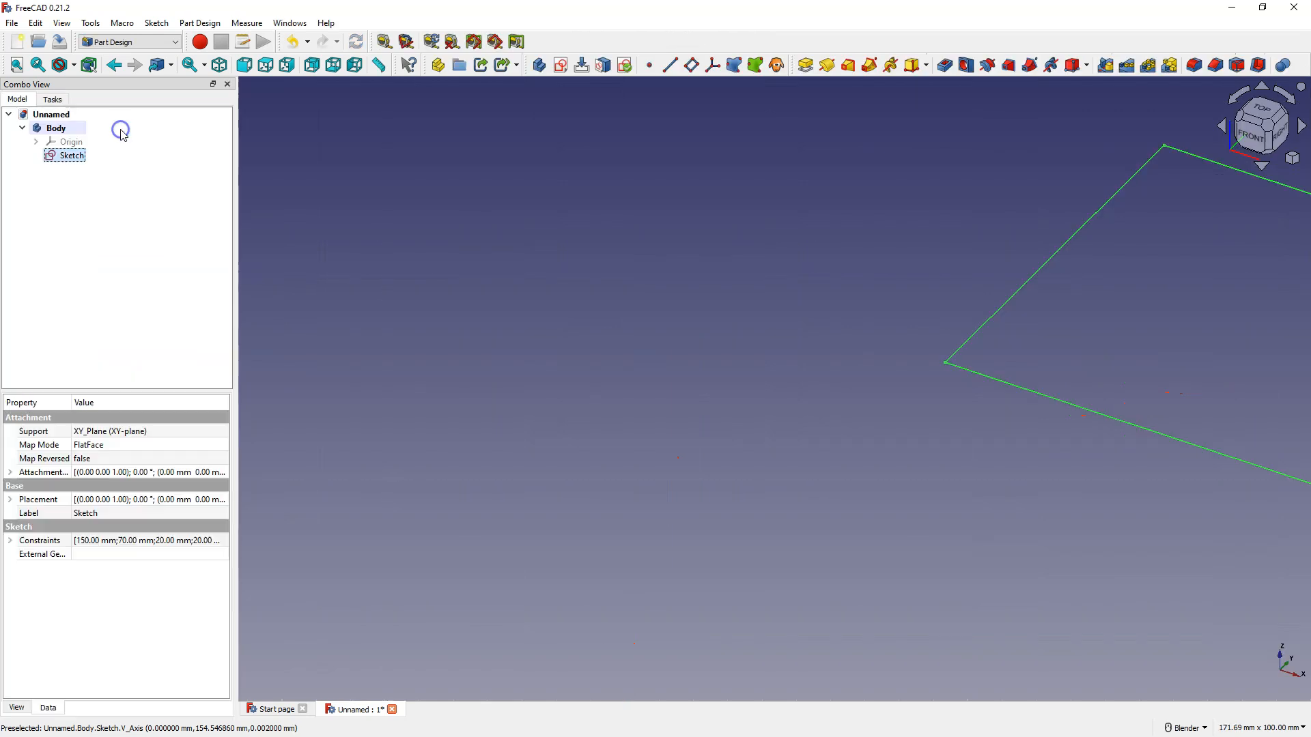
scroll(789, 301, "down", 5)
scroll(789, 300, "up", 5)
scroll(789, 300, "down", 5)
scroll(1169, 274, "up", 2)
scroll(1154, 278, "up", 3)
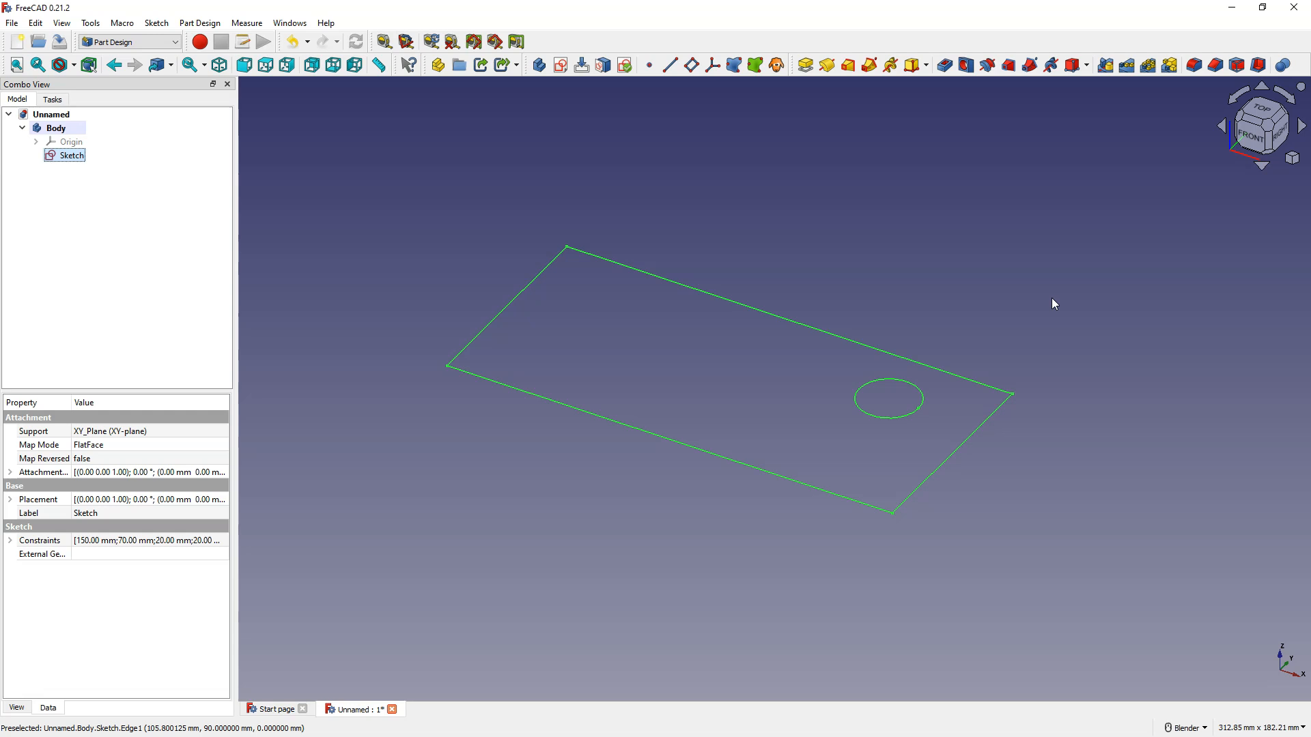
left_click(910, 189)
left_click(807, 66)
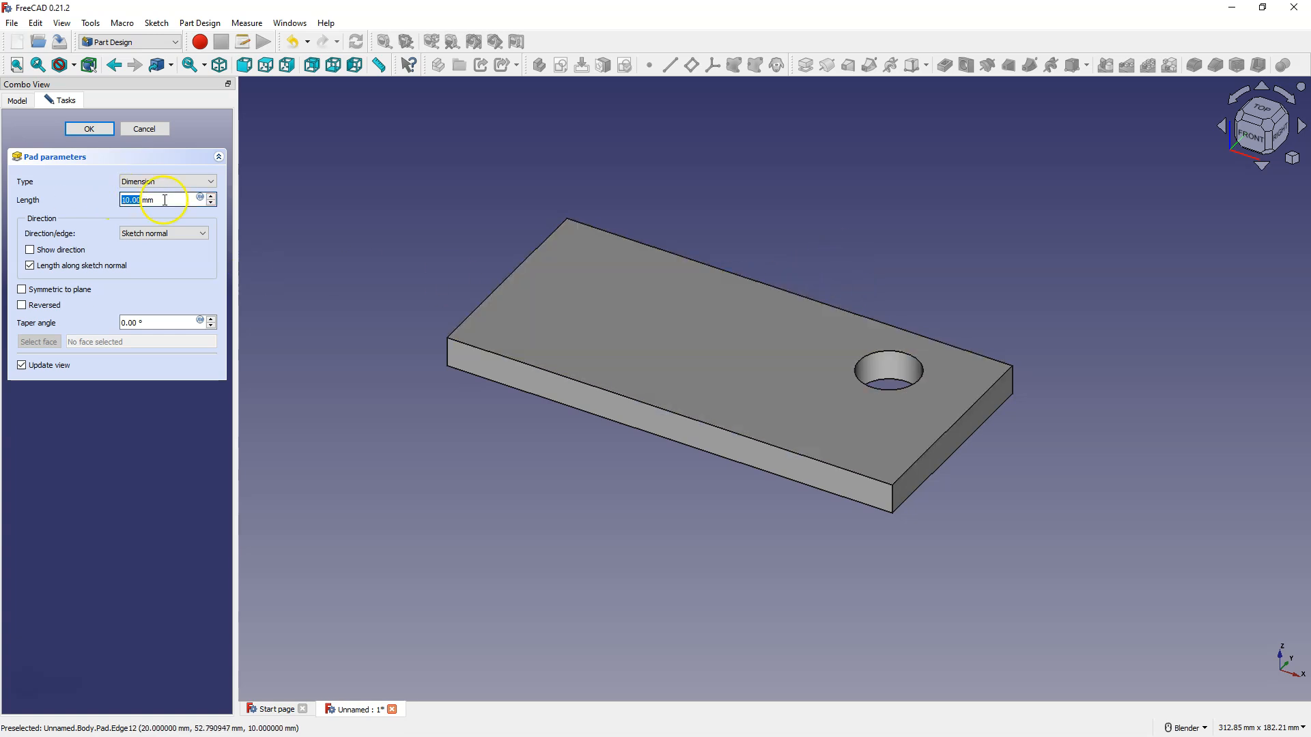
type("30")
left_click(105, 199)
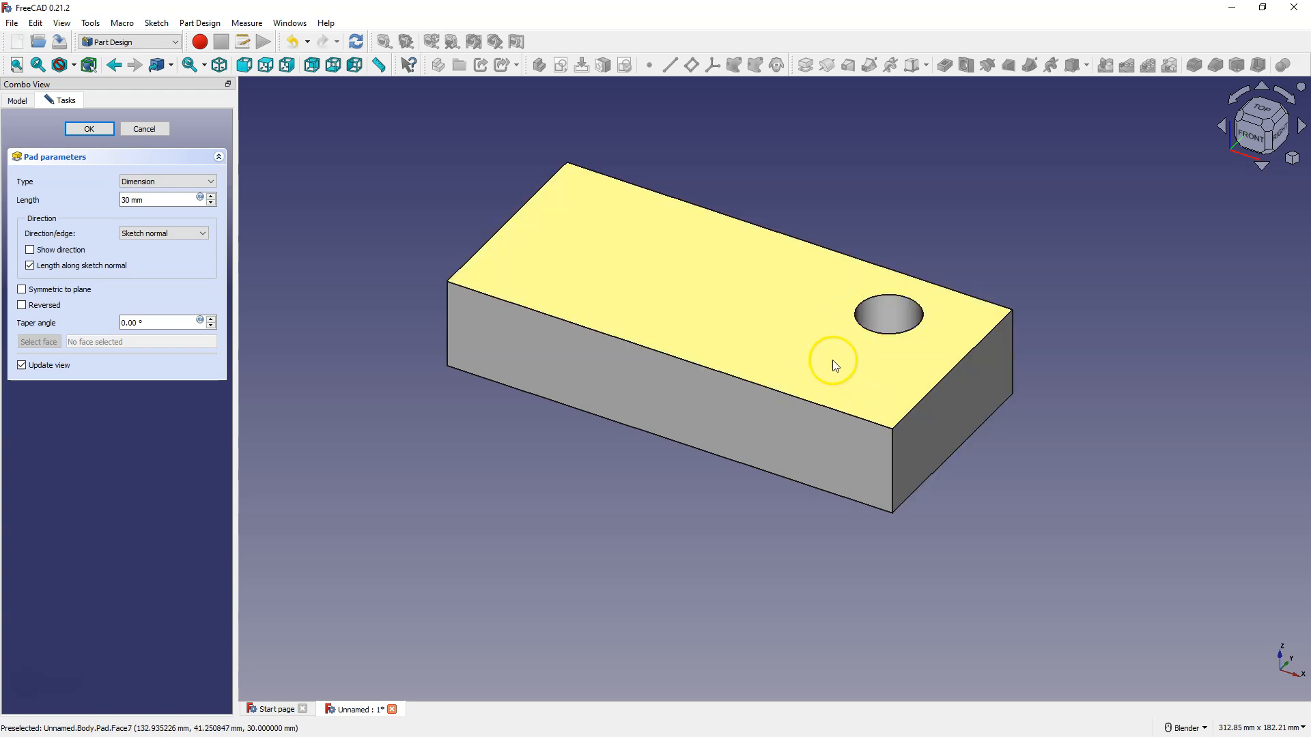
left_click(89, 129)
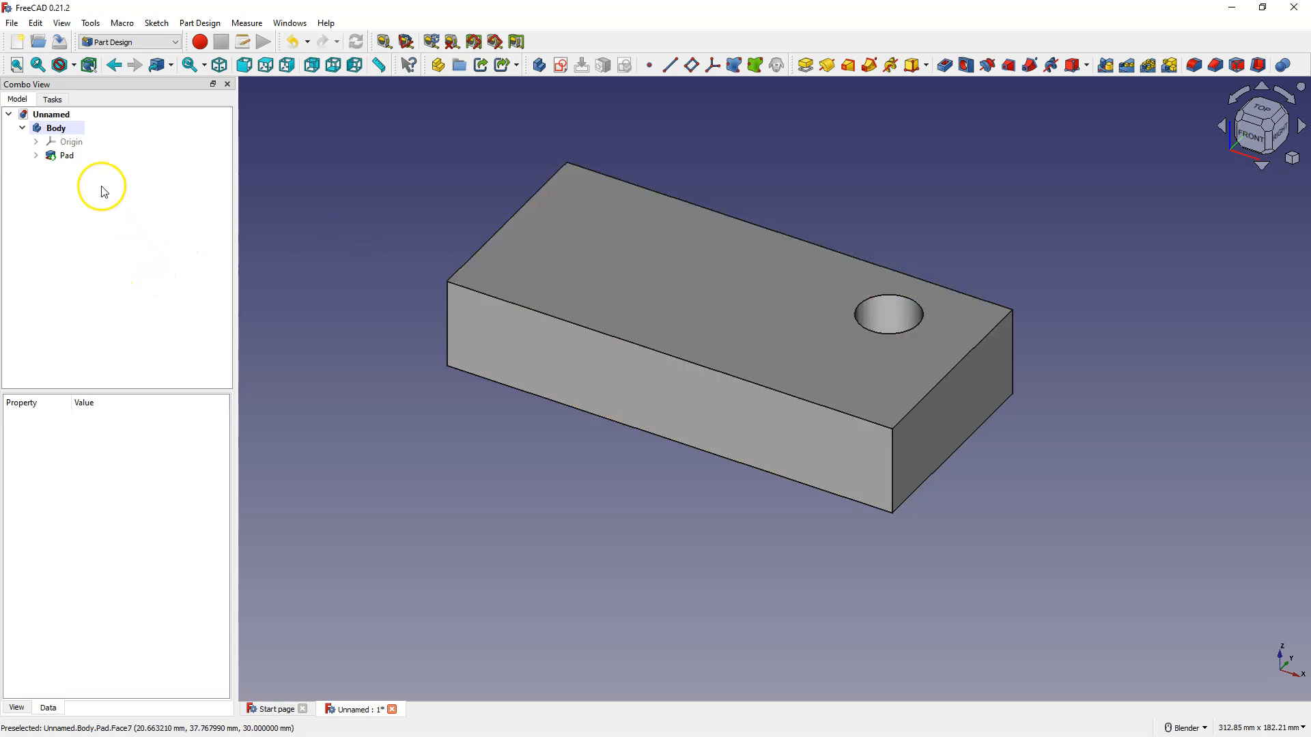
Reopen the sketch under the Pad, set the rectangle's vertical dimension to 100 mm, and close the sketch
left_click(38, 162)
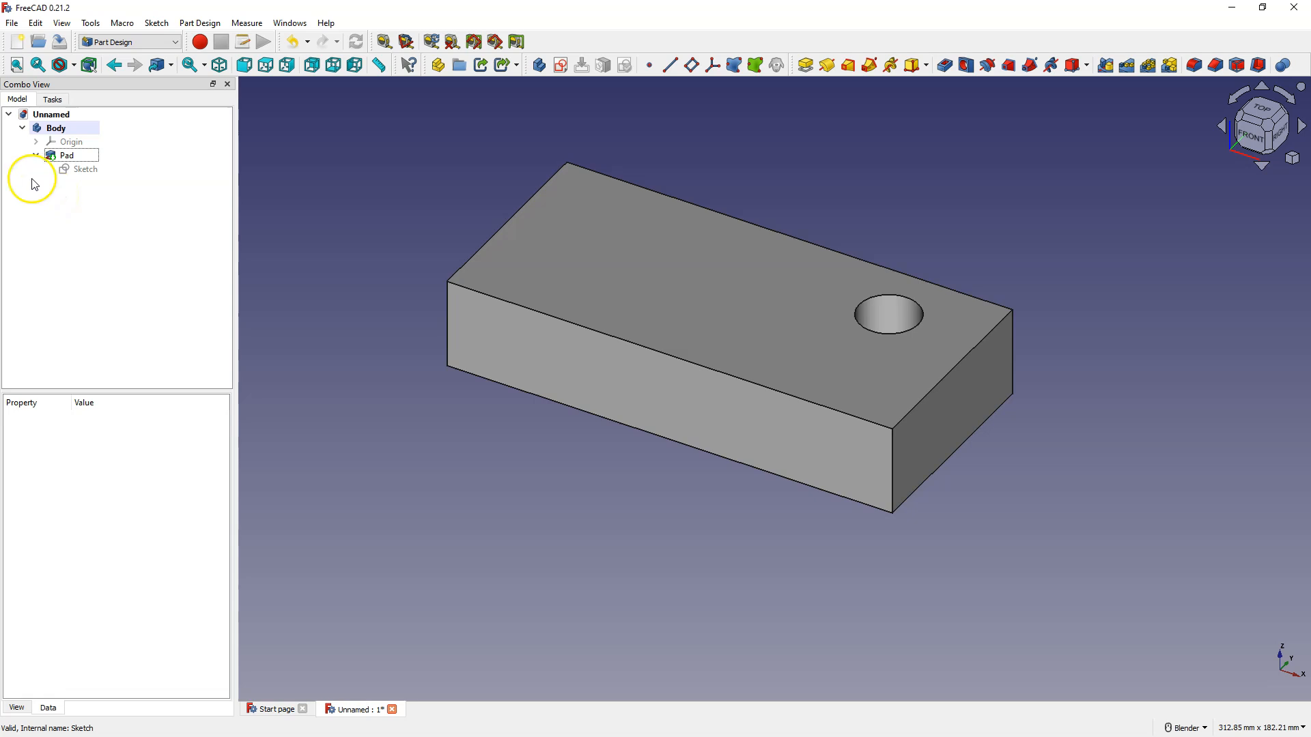
left_click(36, 156)
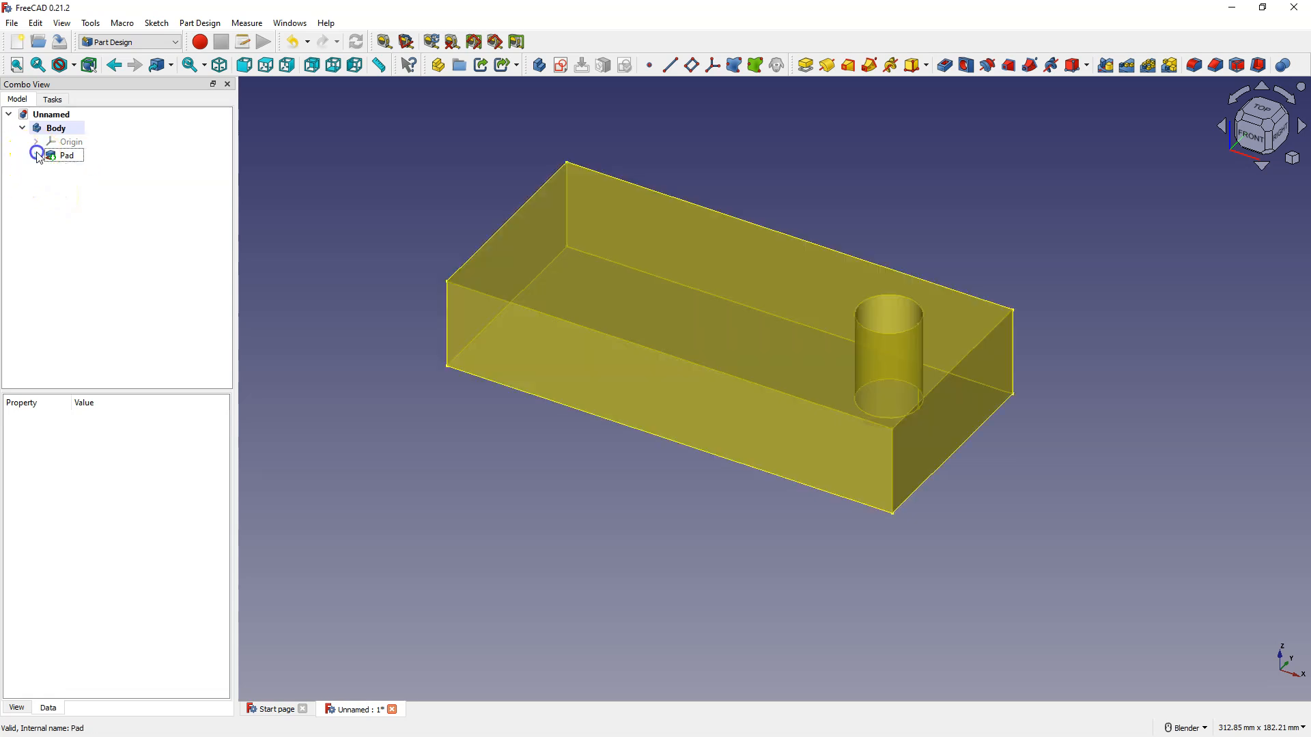
left_click(36, 156)
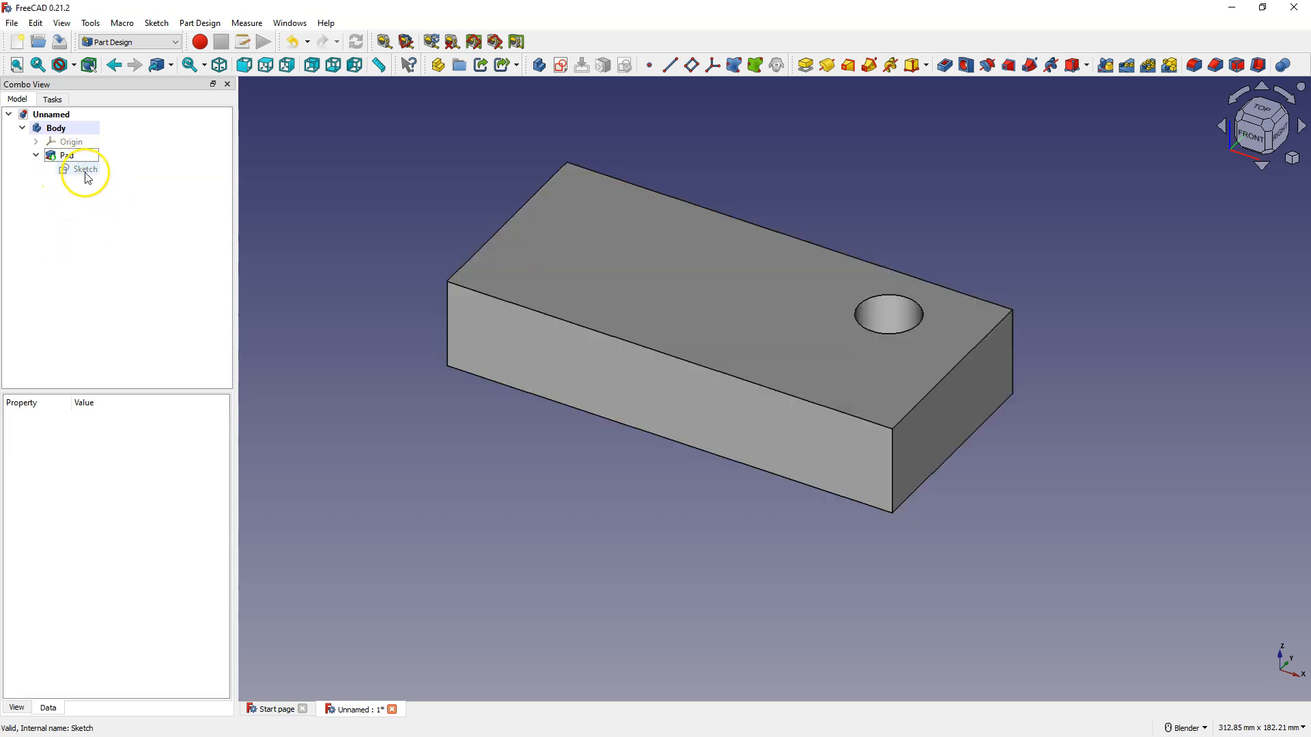
right_click(85, 172)
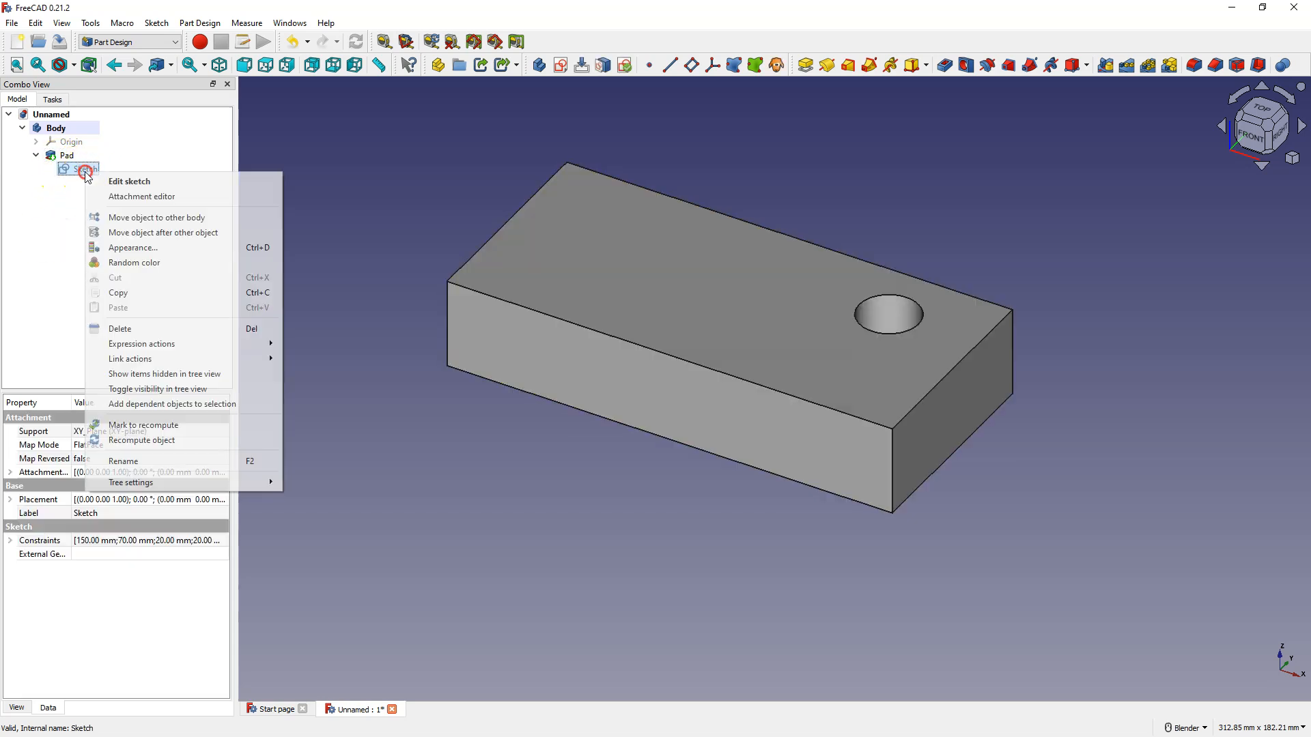
left_click(146, 182)
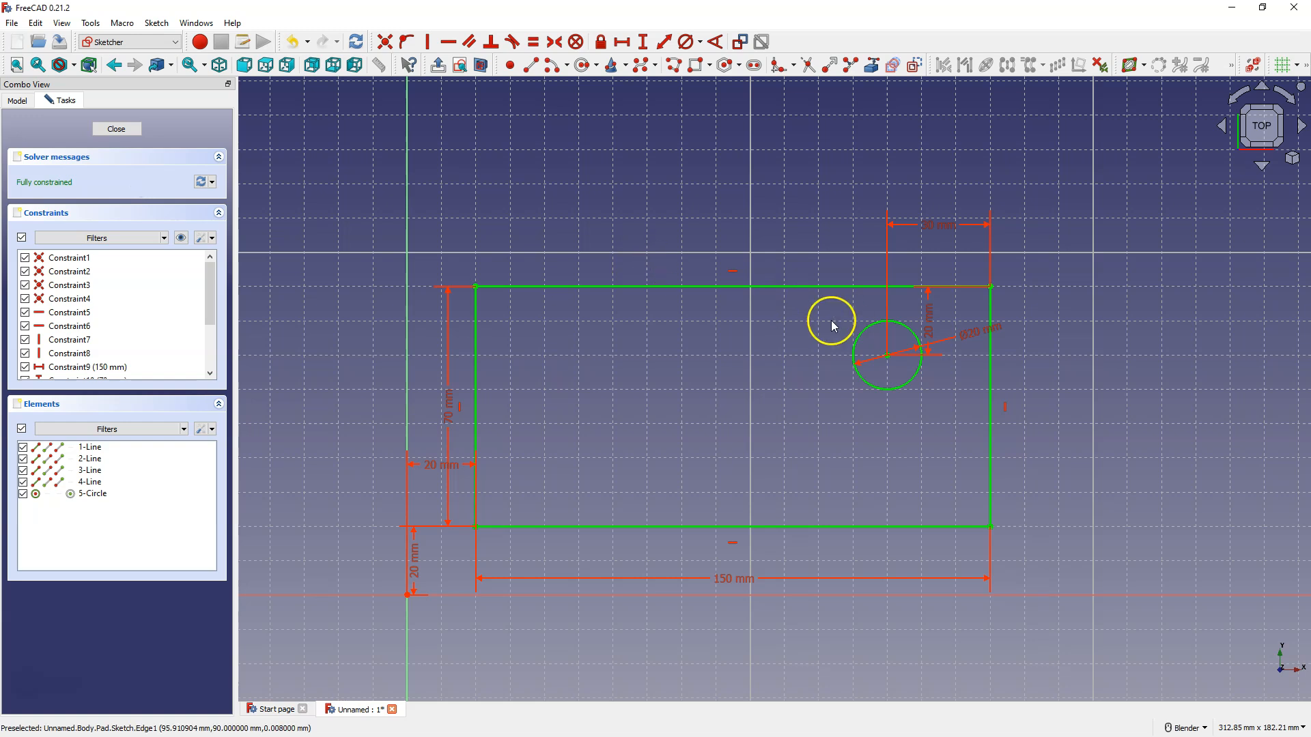
double_click(450, 406)
left_click(530, 345)
type("100")
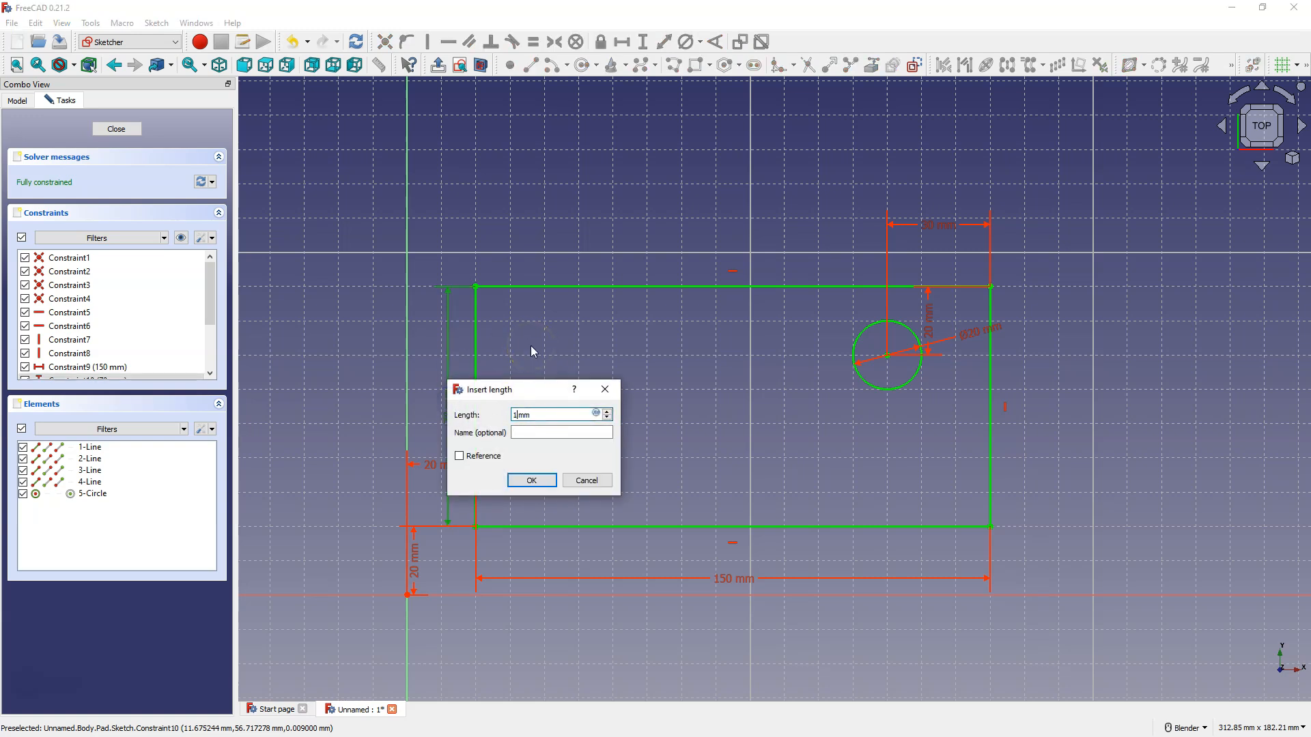
key("Return")
left_click(122, 134)
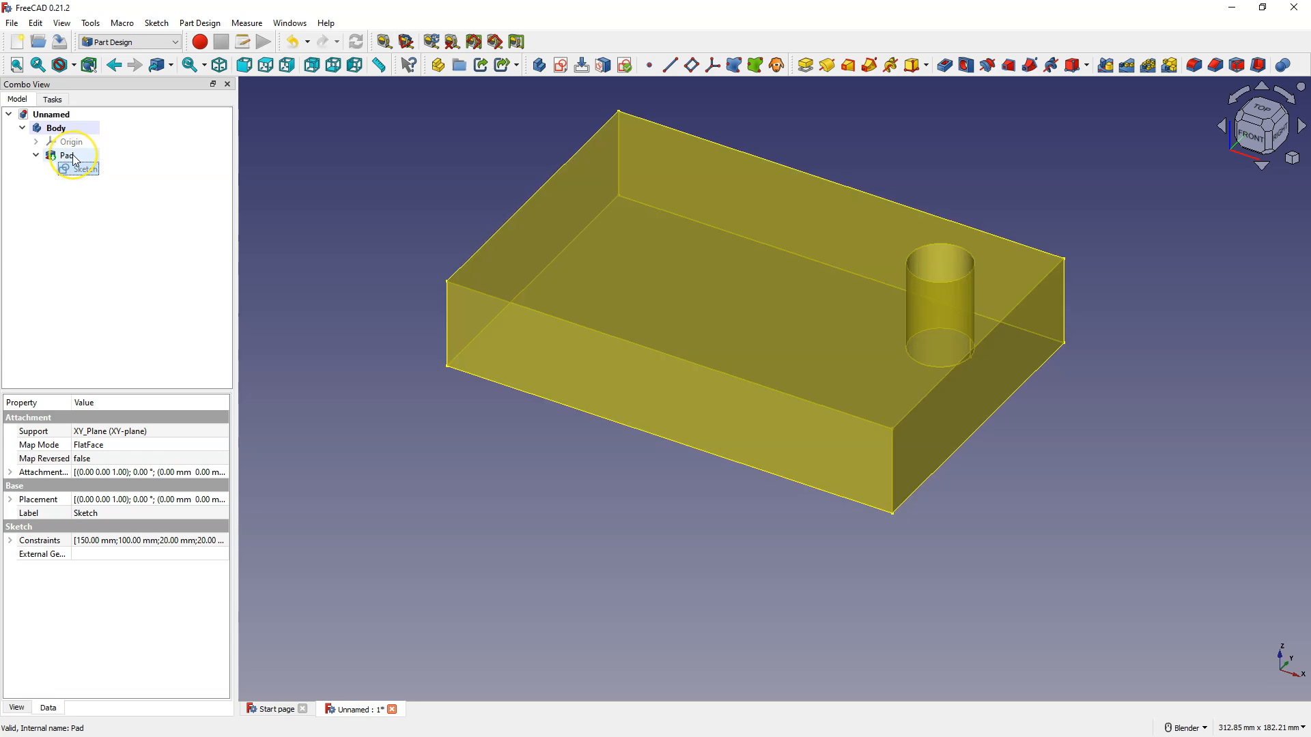
Edit the Pad feature and set its length to 35 mm
right_click(75, 160)
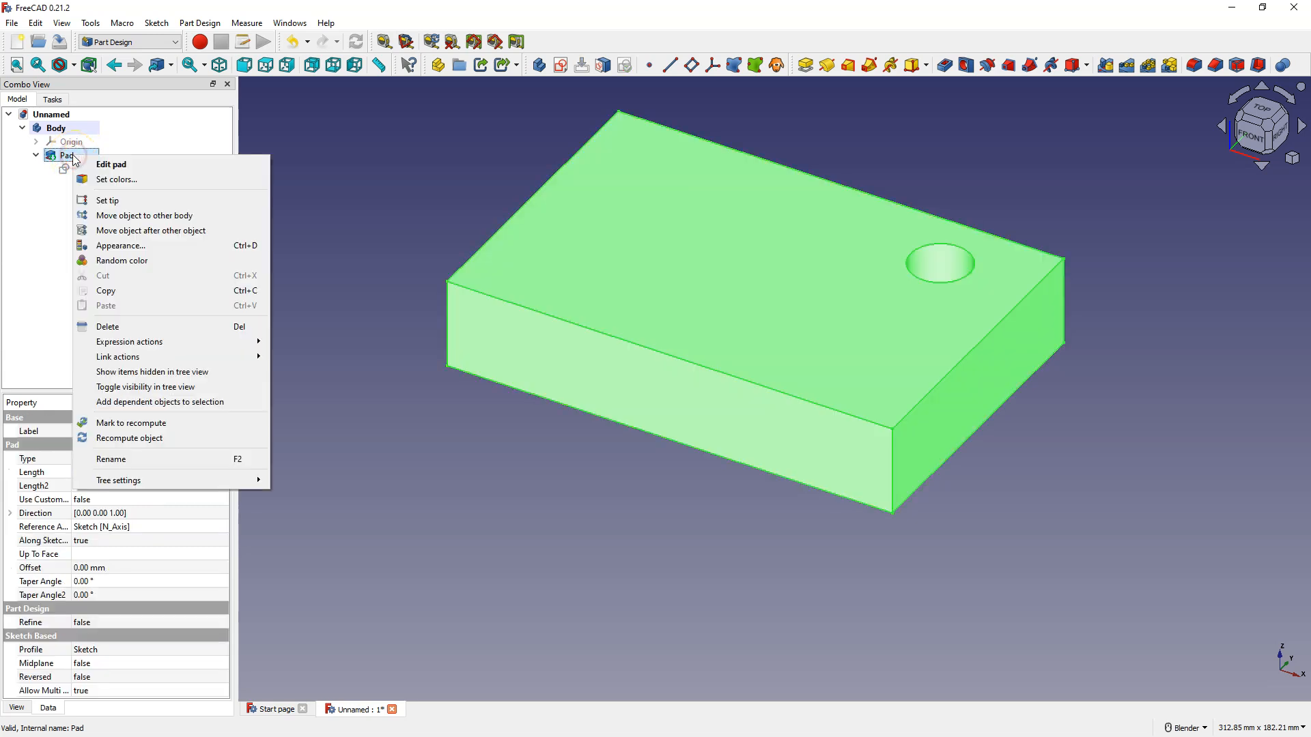
left_click(139, 167)
key("BackSpace")
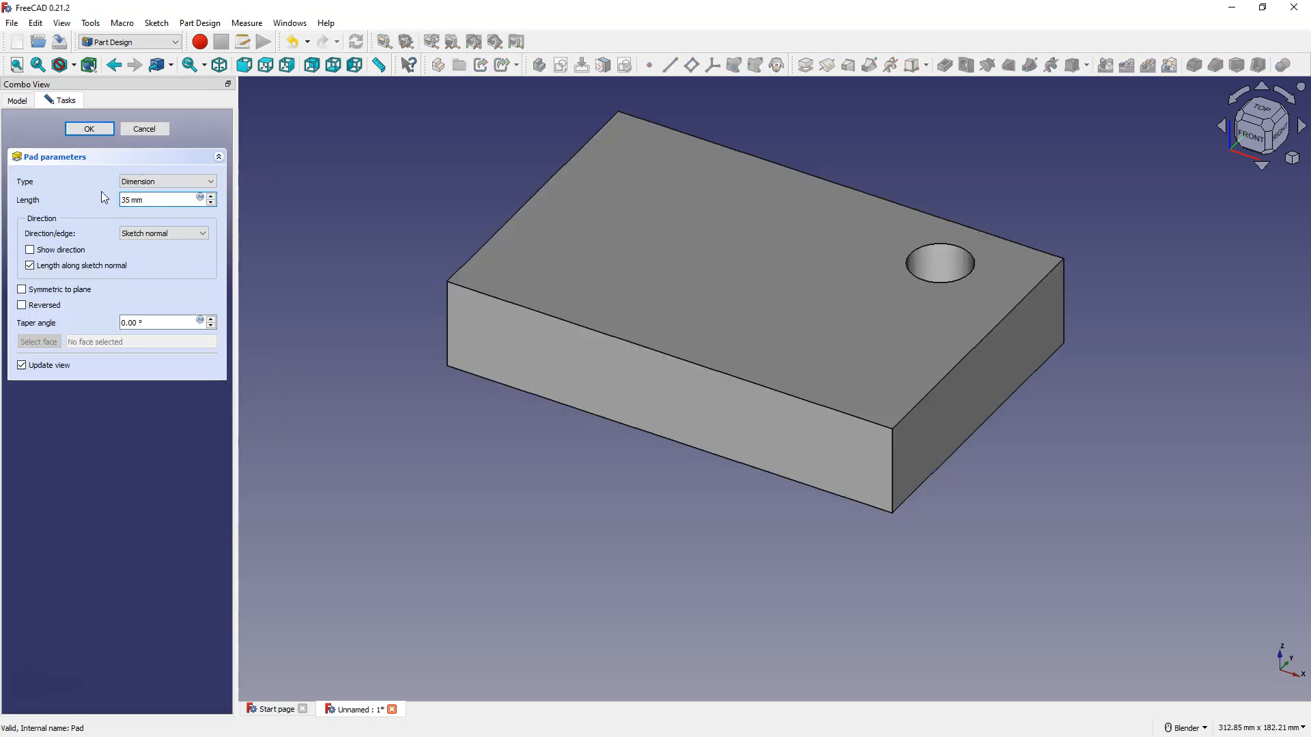
left_click(100, 131)
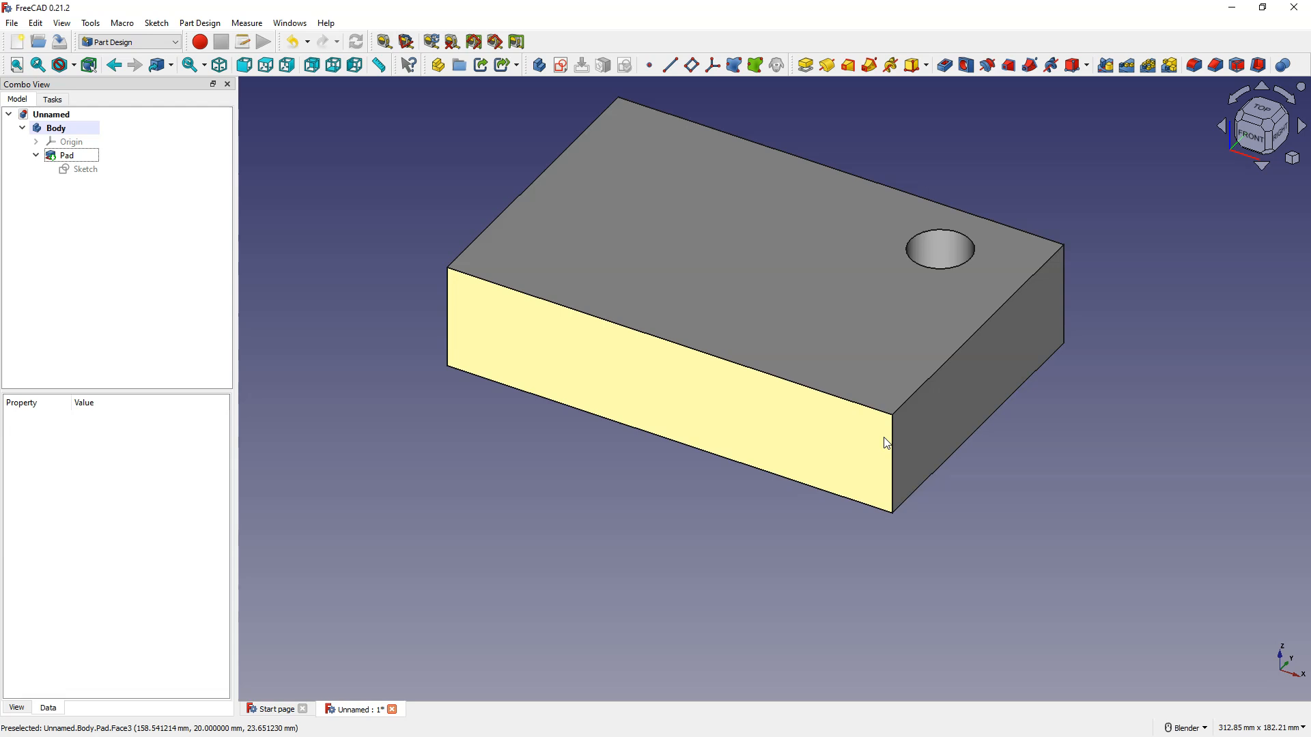
left_click(983, 499)
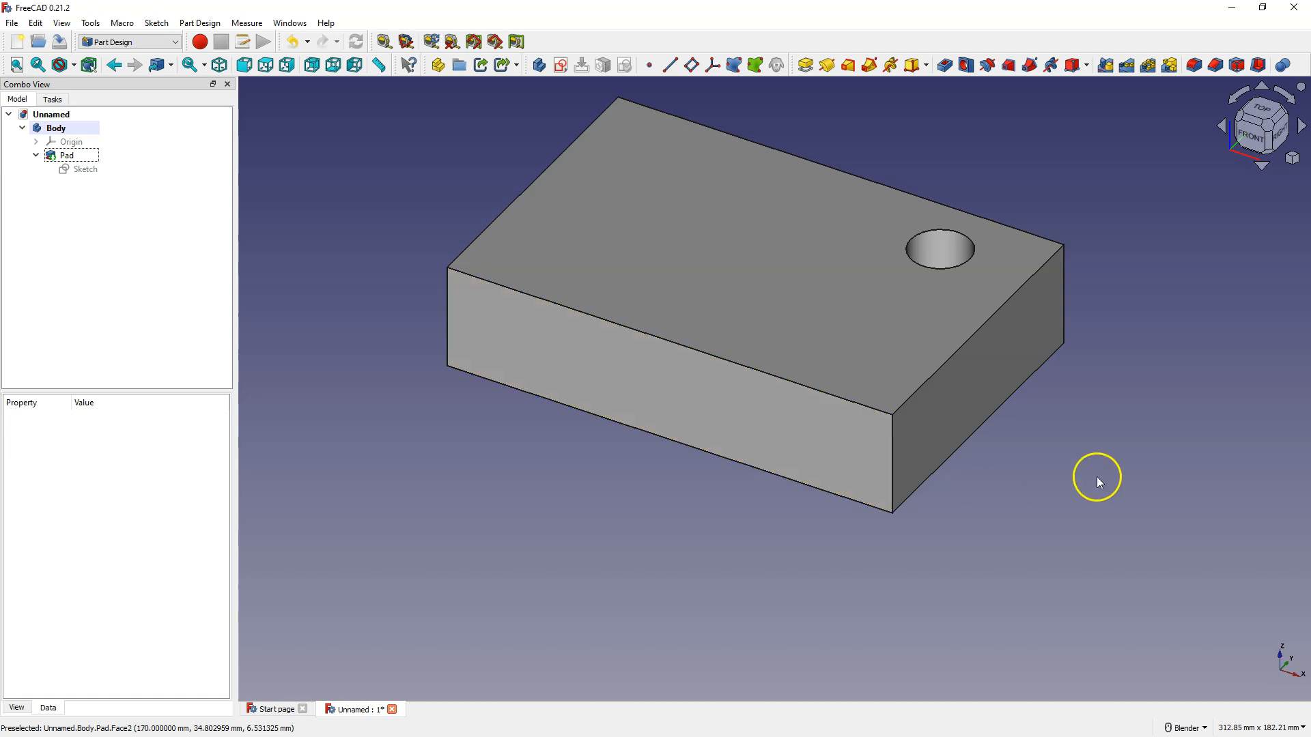